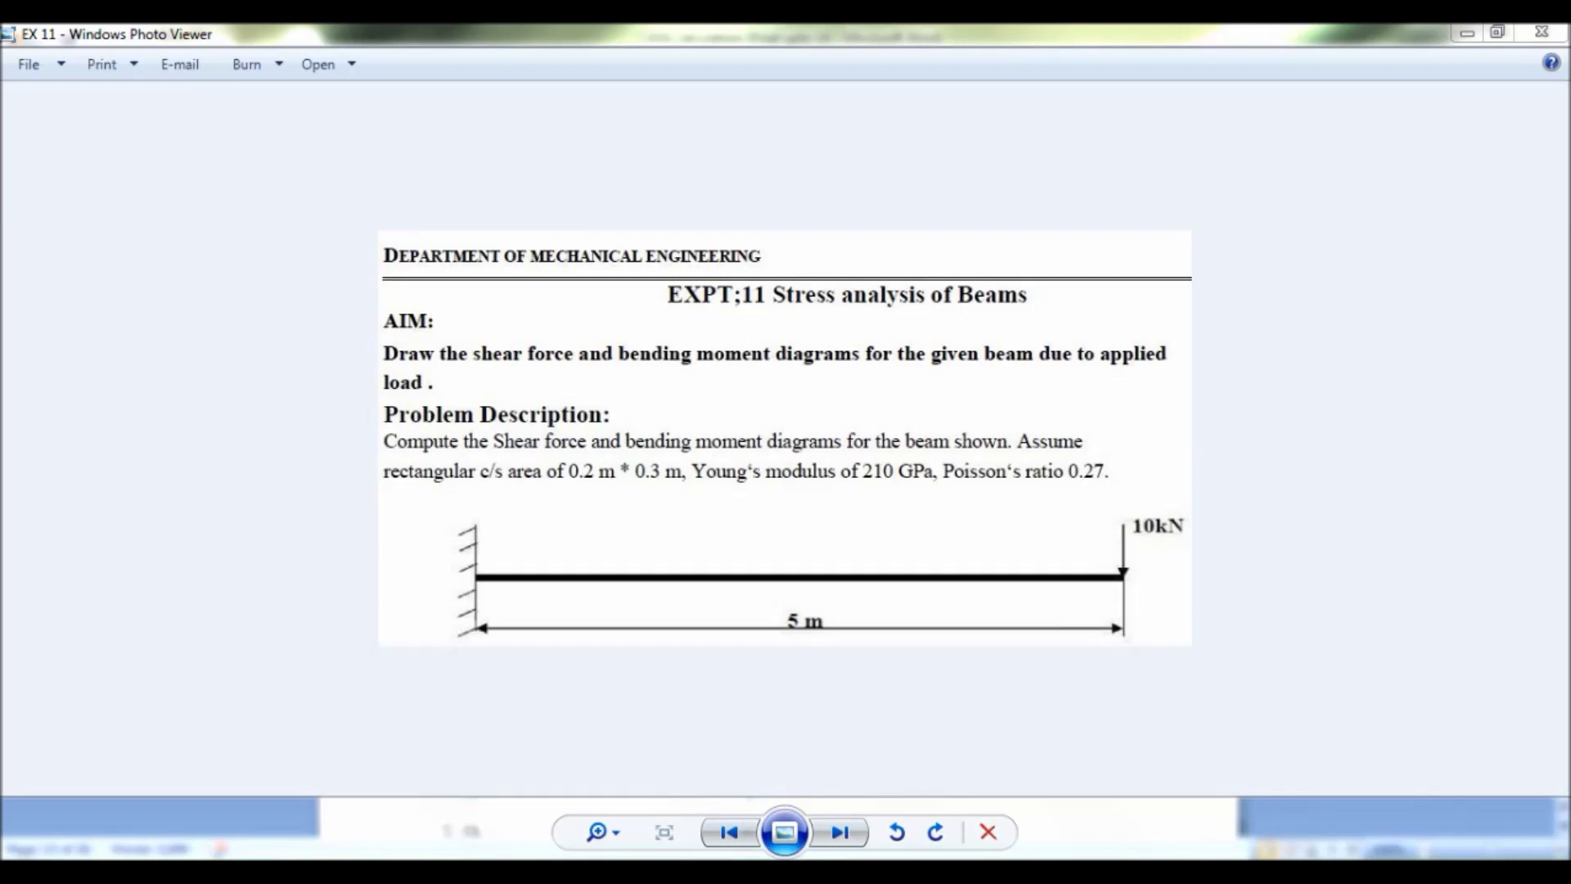
- Scroll the Word CASA calculation down to its SFD and BMD diagrams, then return to ANSYS
mouse_move(671, 855)
click(704, 761)
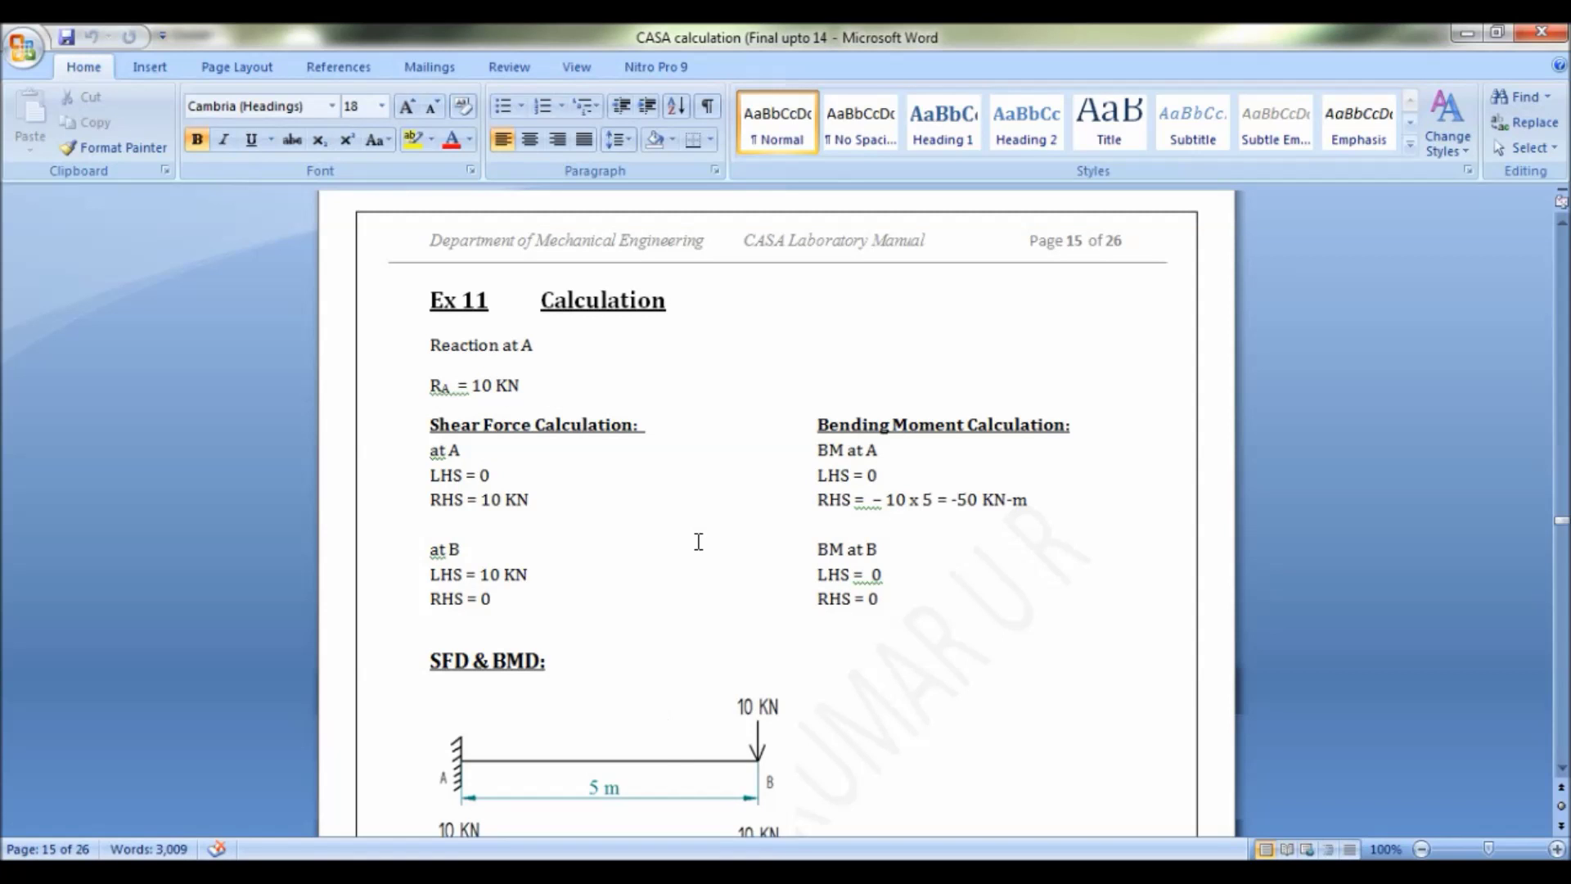
scroll(717, 548, down, 1)
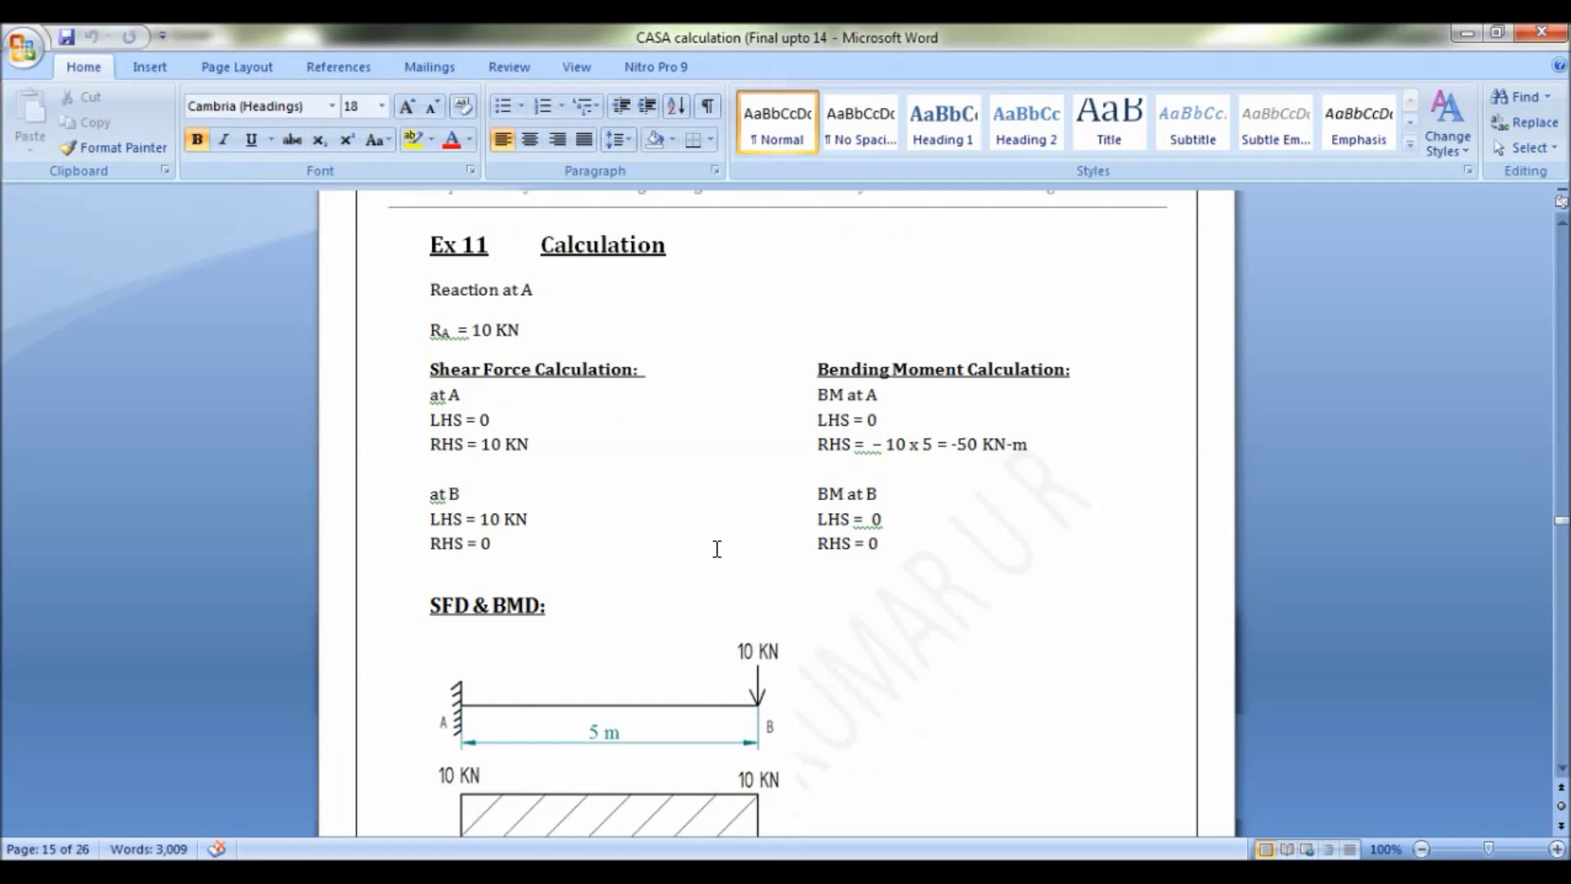
scroll(716, 549, down, 1)
scroll(716, 548, down, 4)
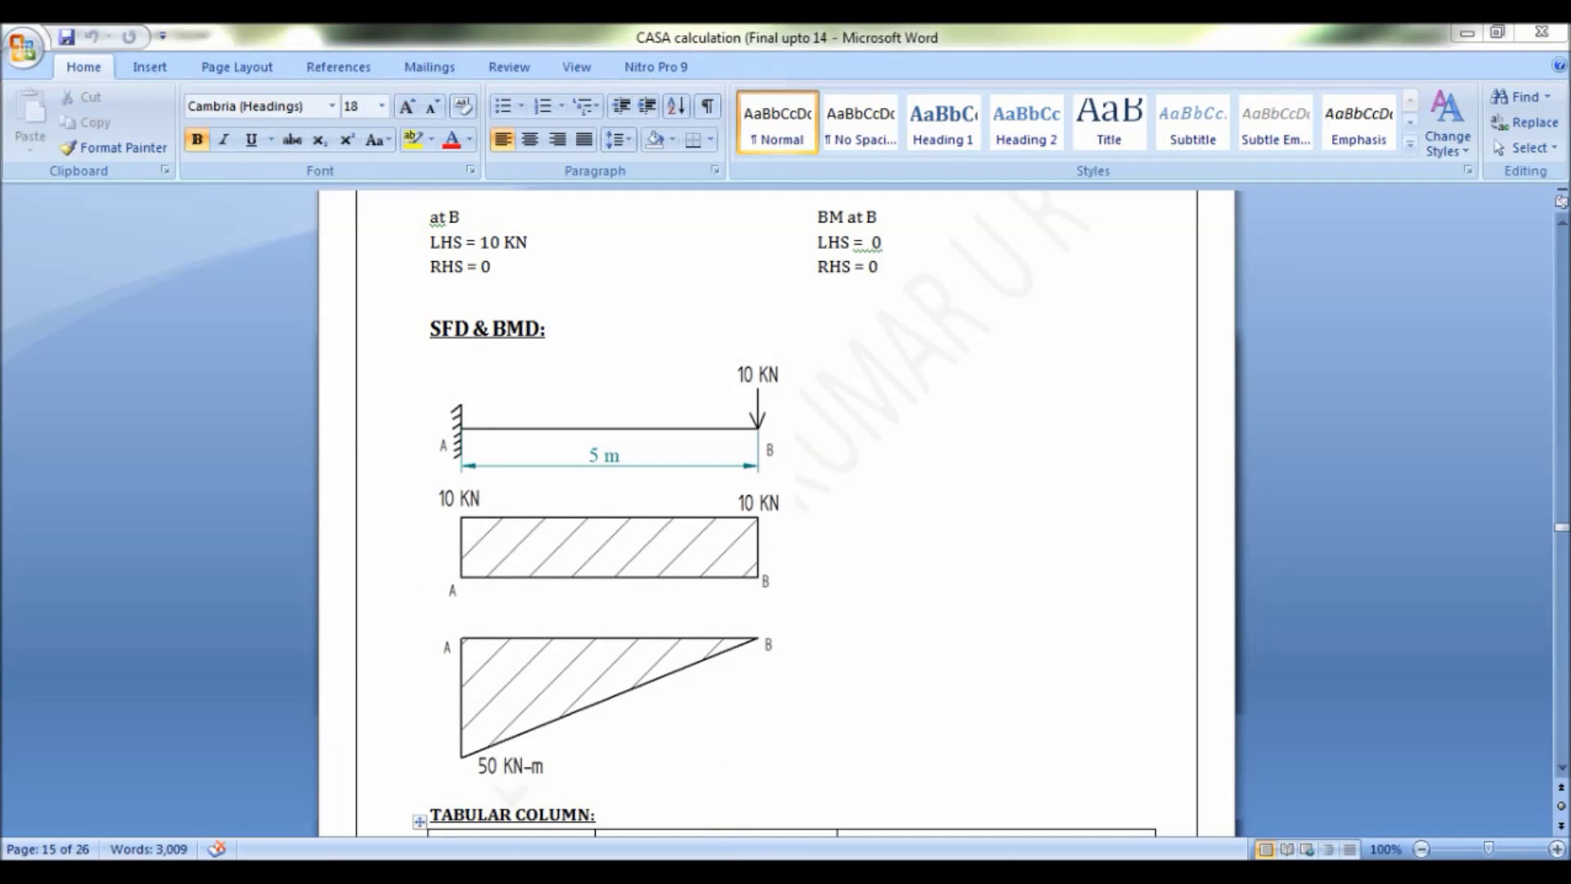
key(alt+Tab)
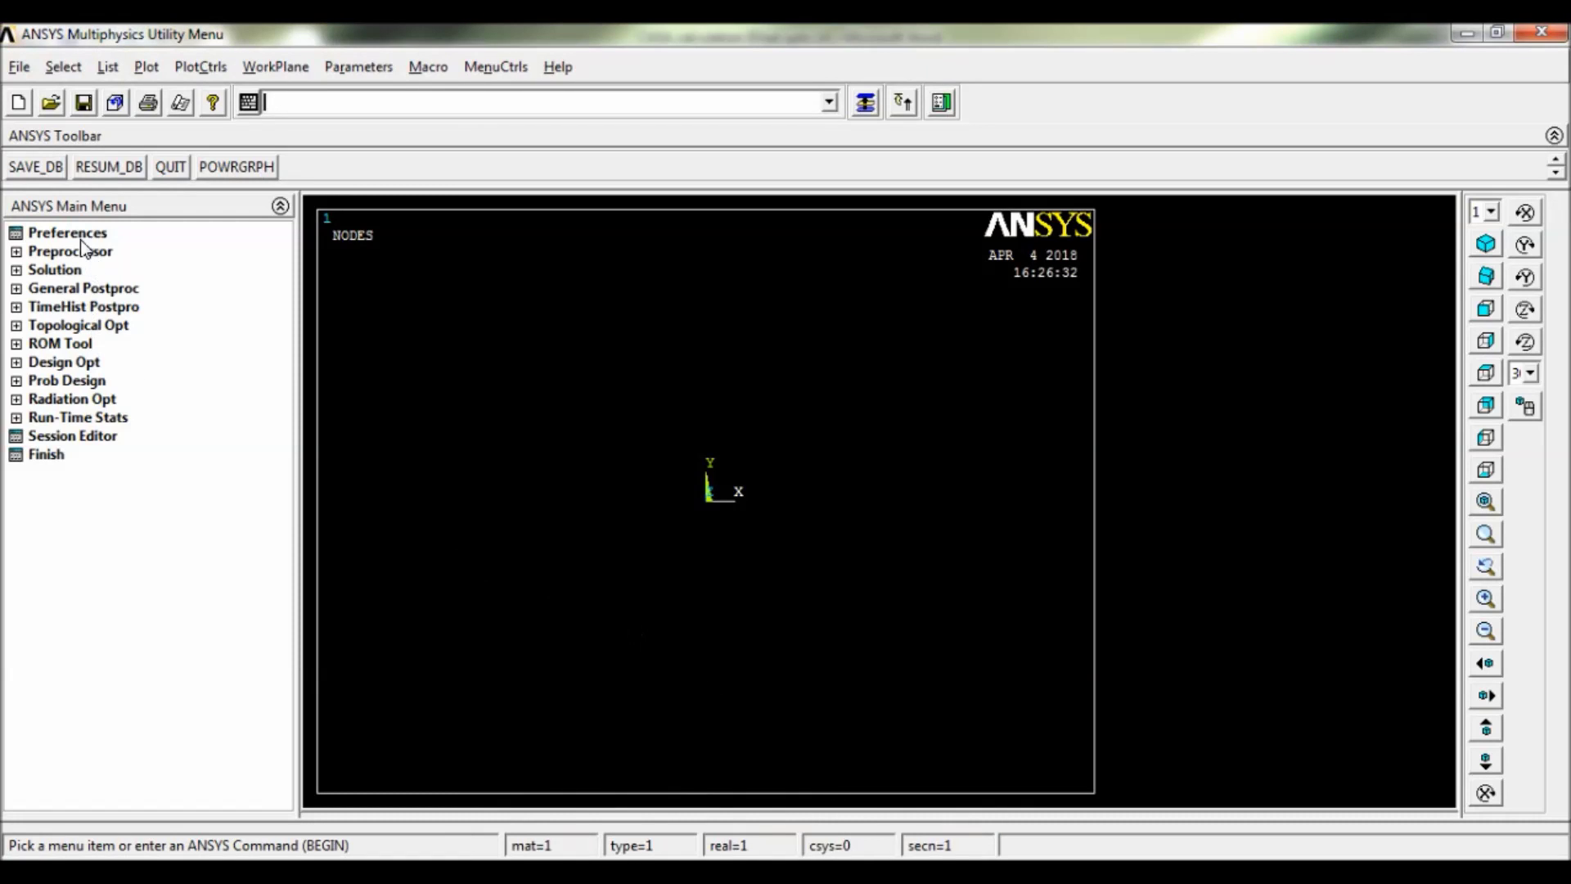
- Set the GUI preferences to Structural filtering only
click(72, 233)
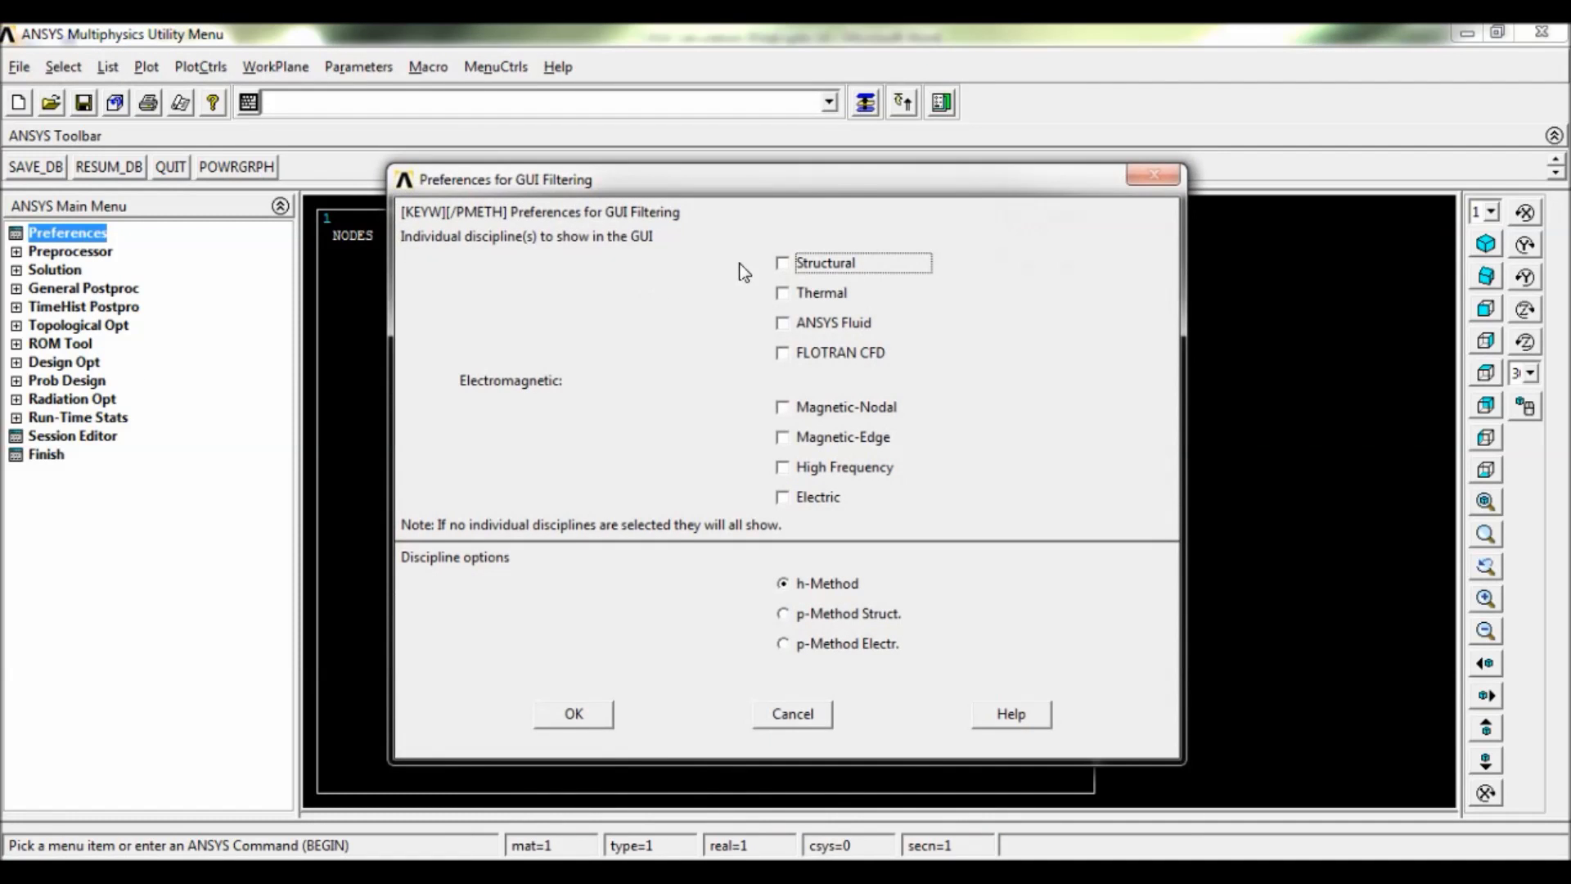
click(782, 263)
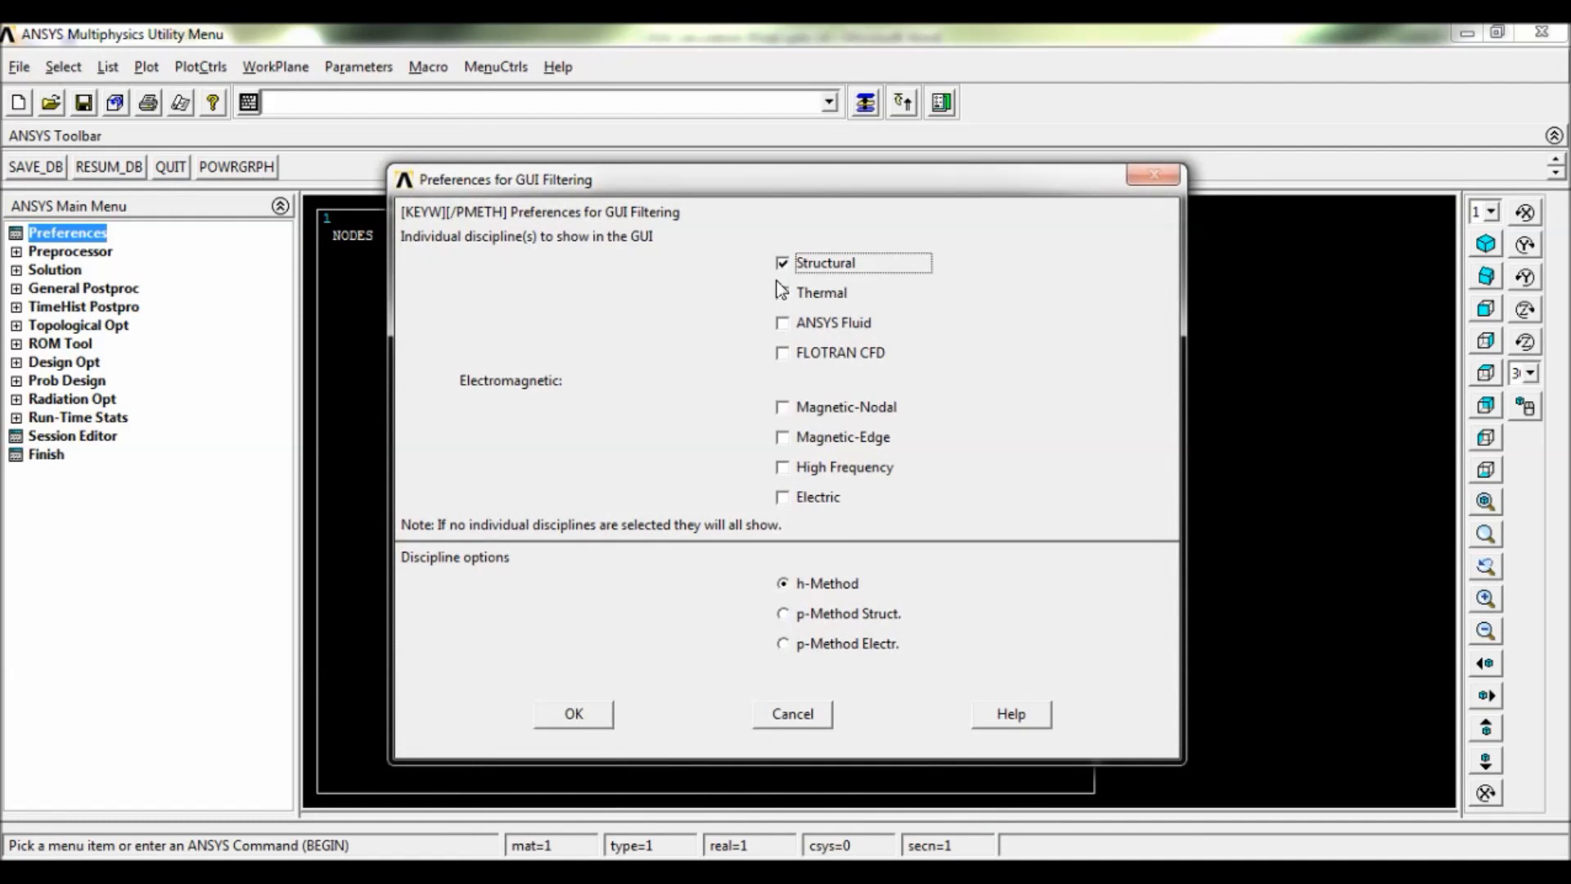
click(573, 714)
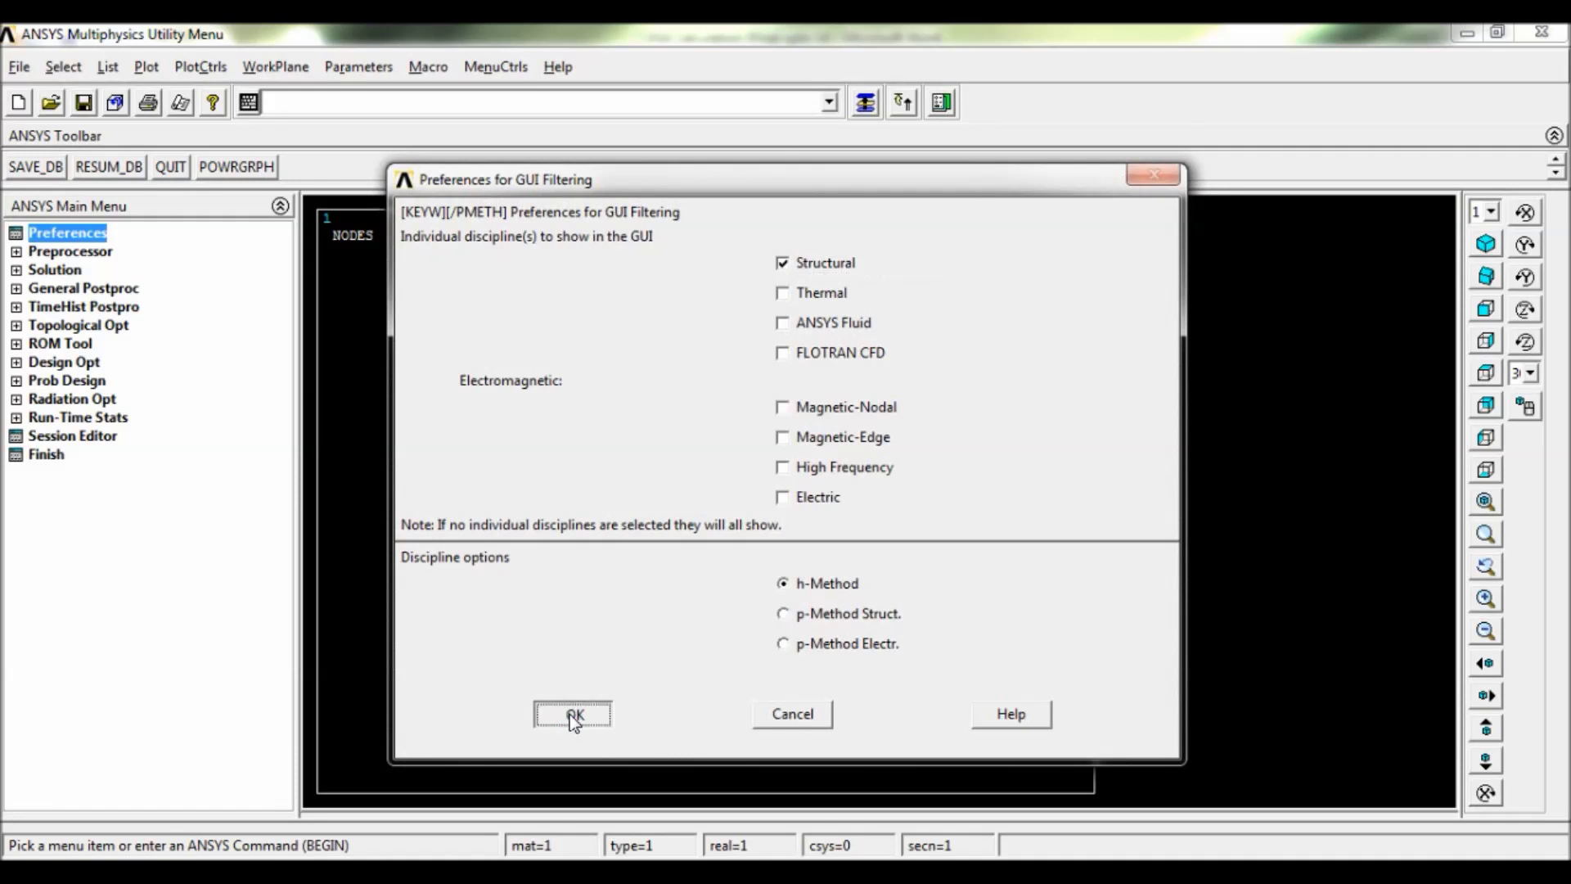
- Add element type 1 as the Beam 2 node 188 (BEAM188) element
click(76, 253)
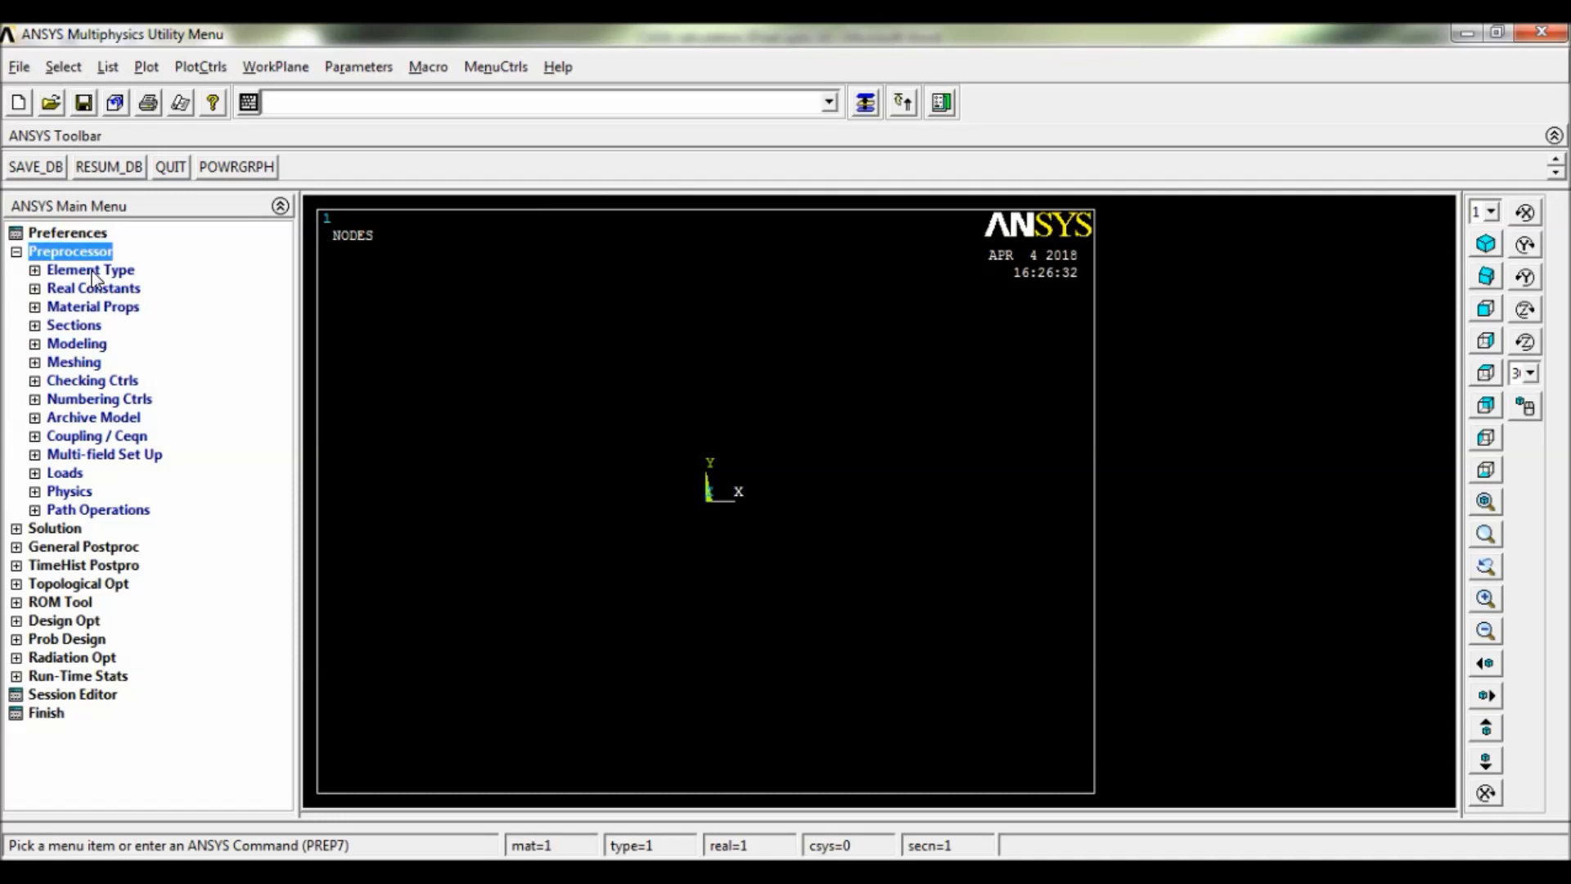
click(91, 271)
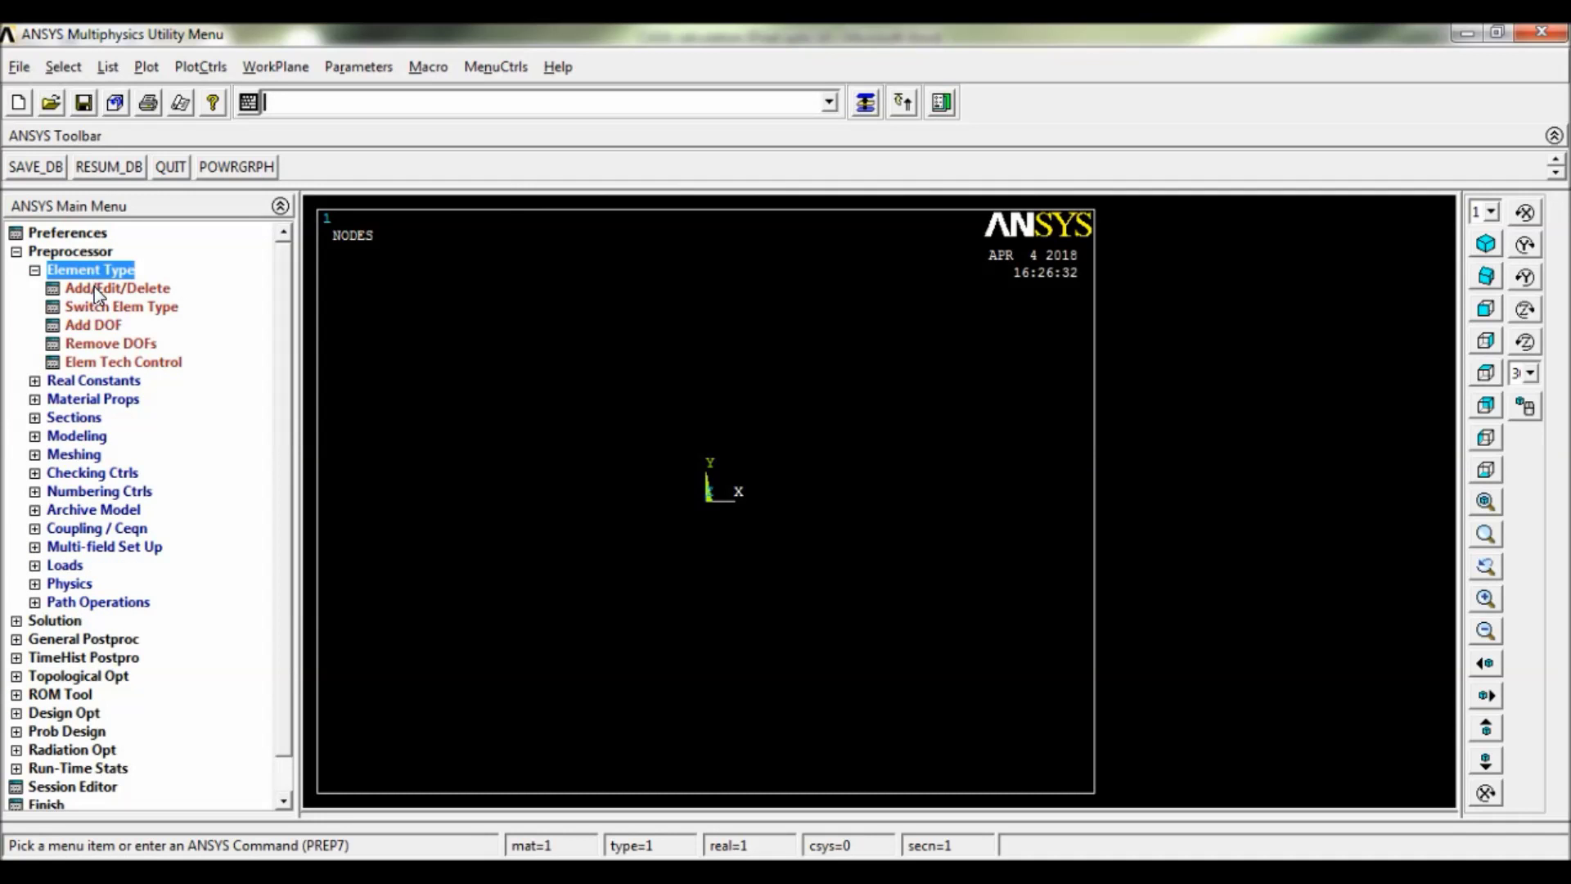
click(95, 288)
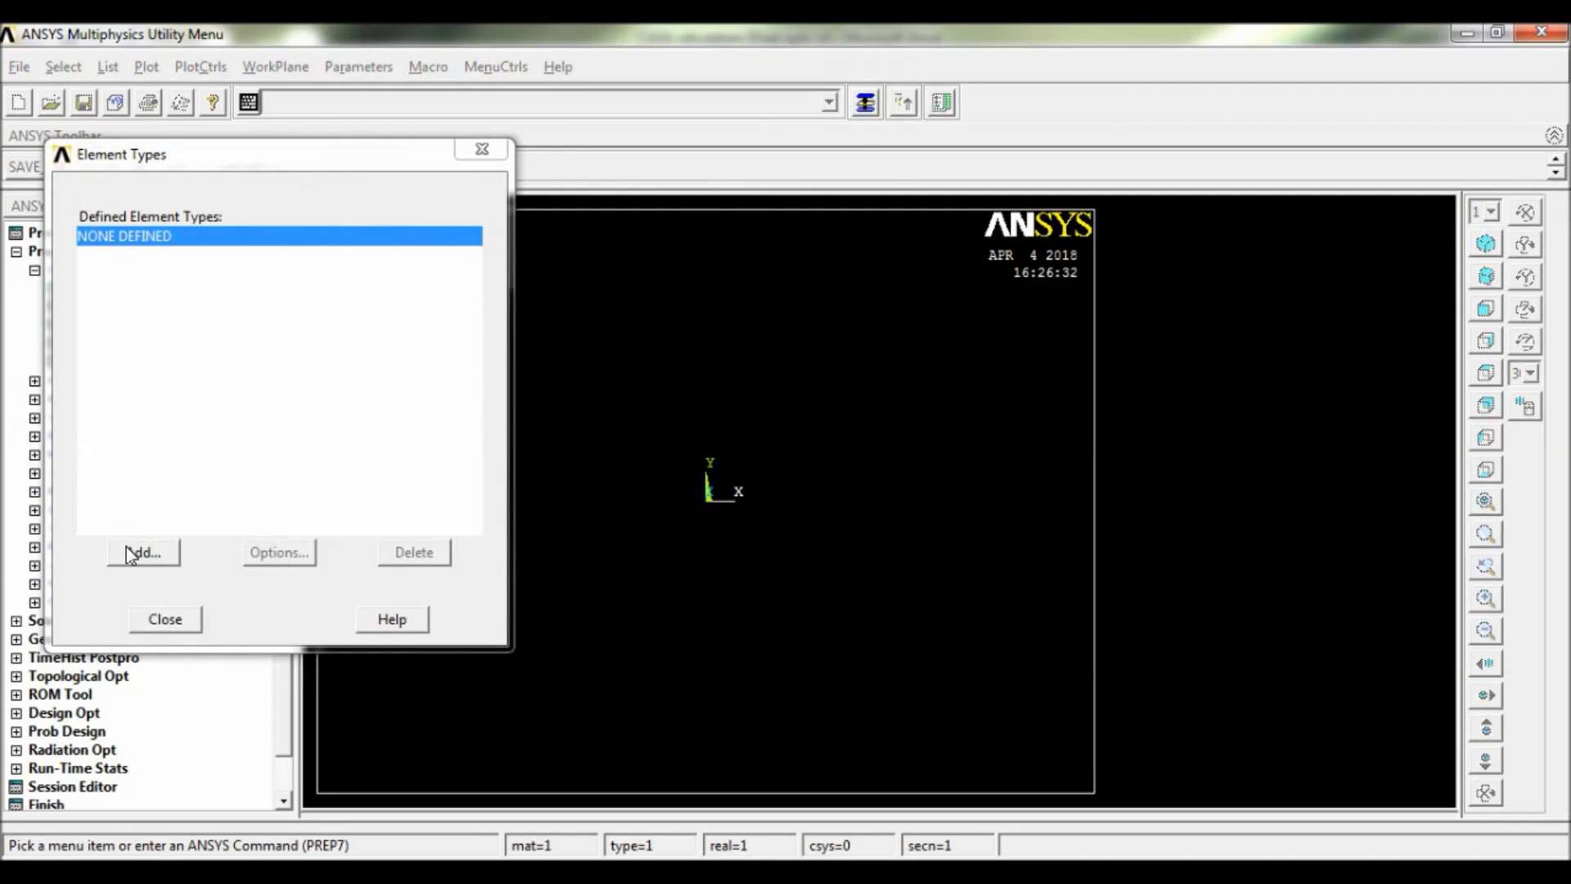
click(131, 553)
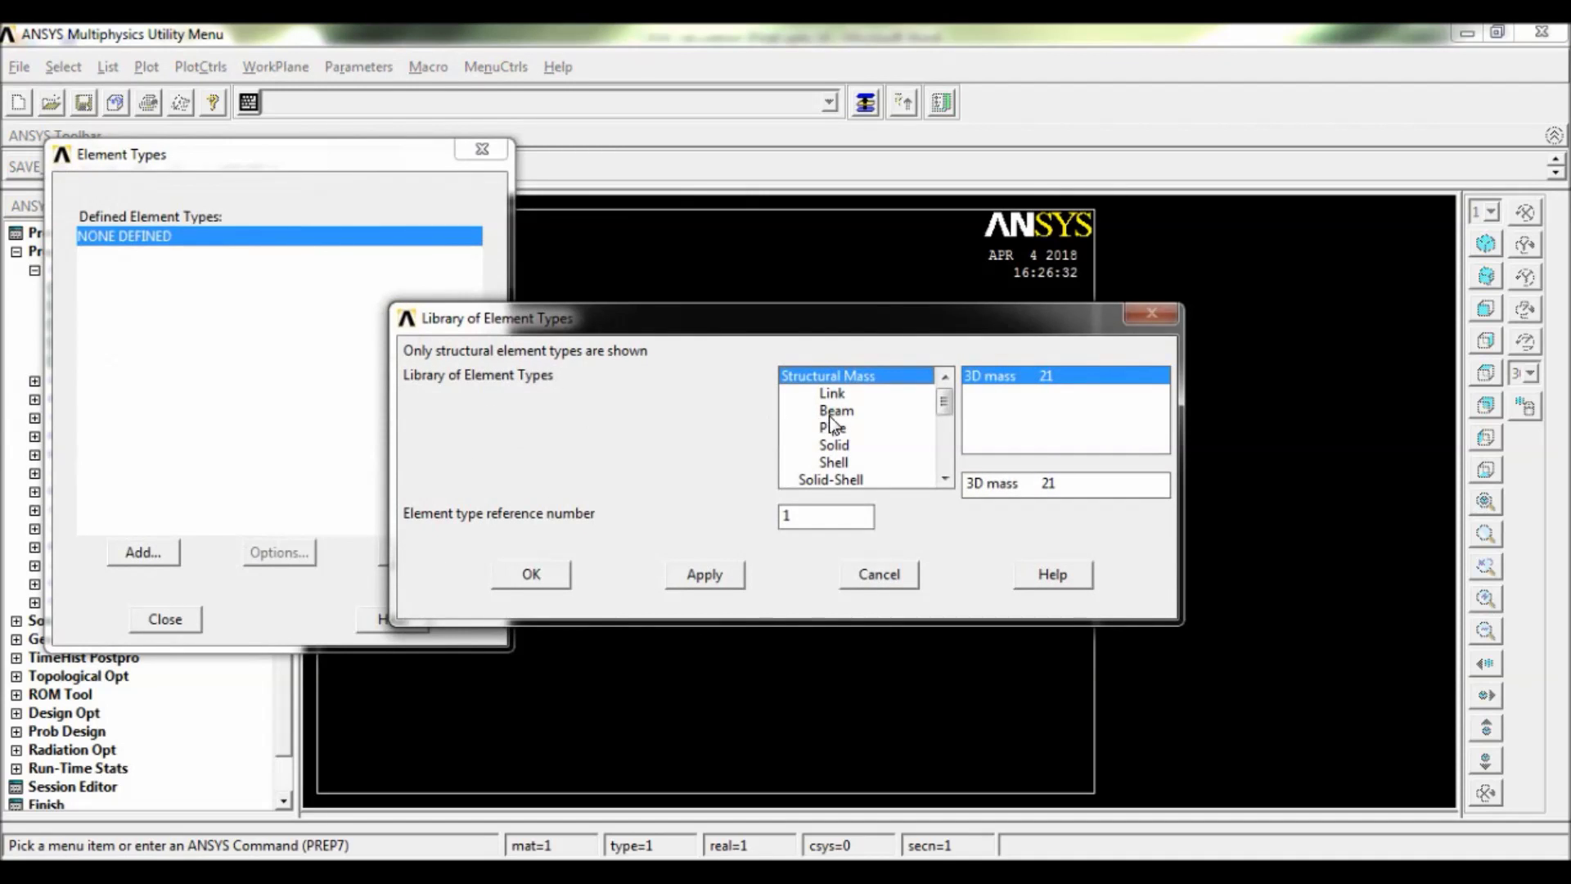
click(830, 415)
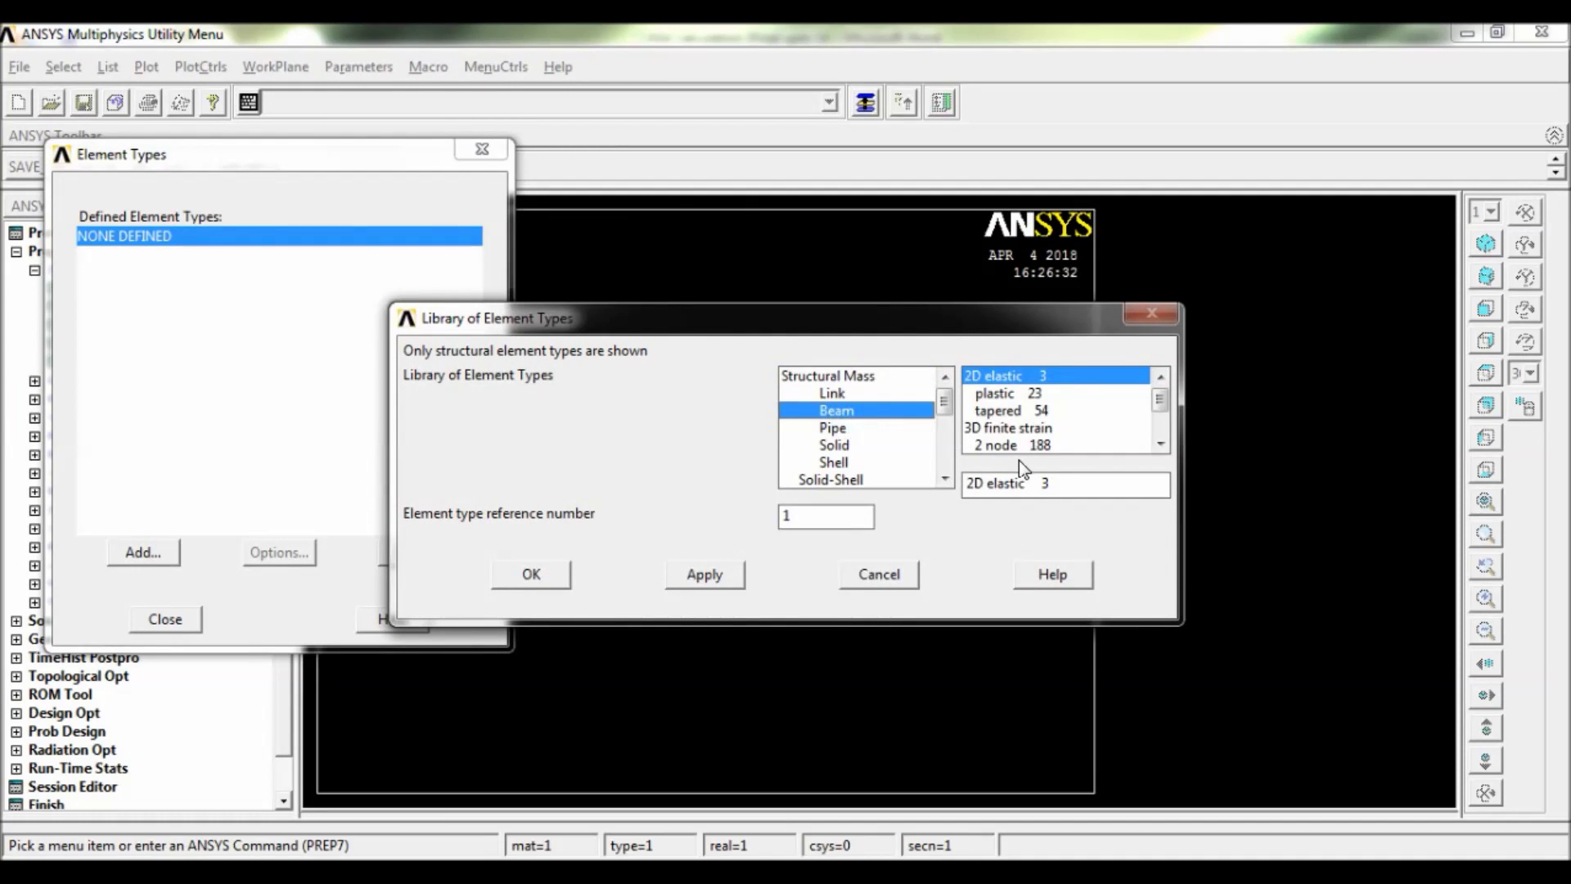
click(1015, 447)
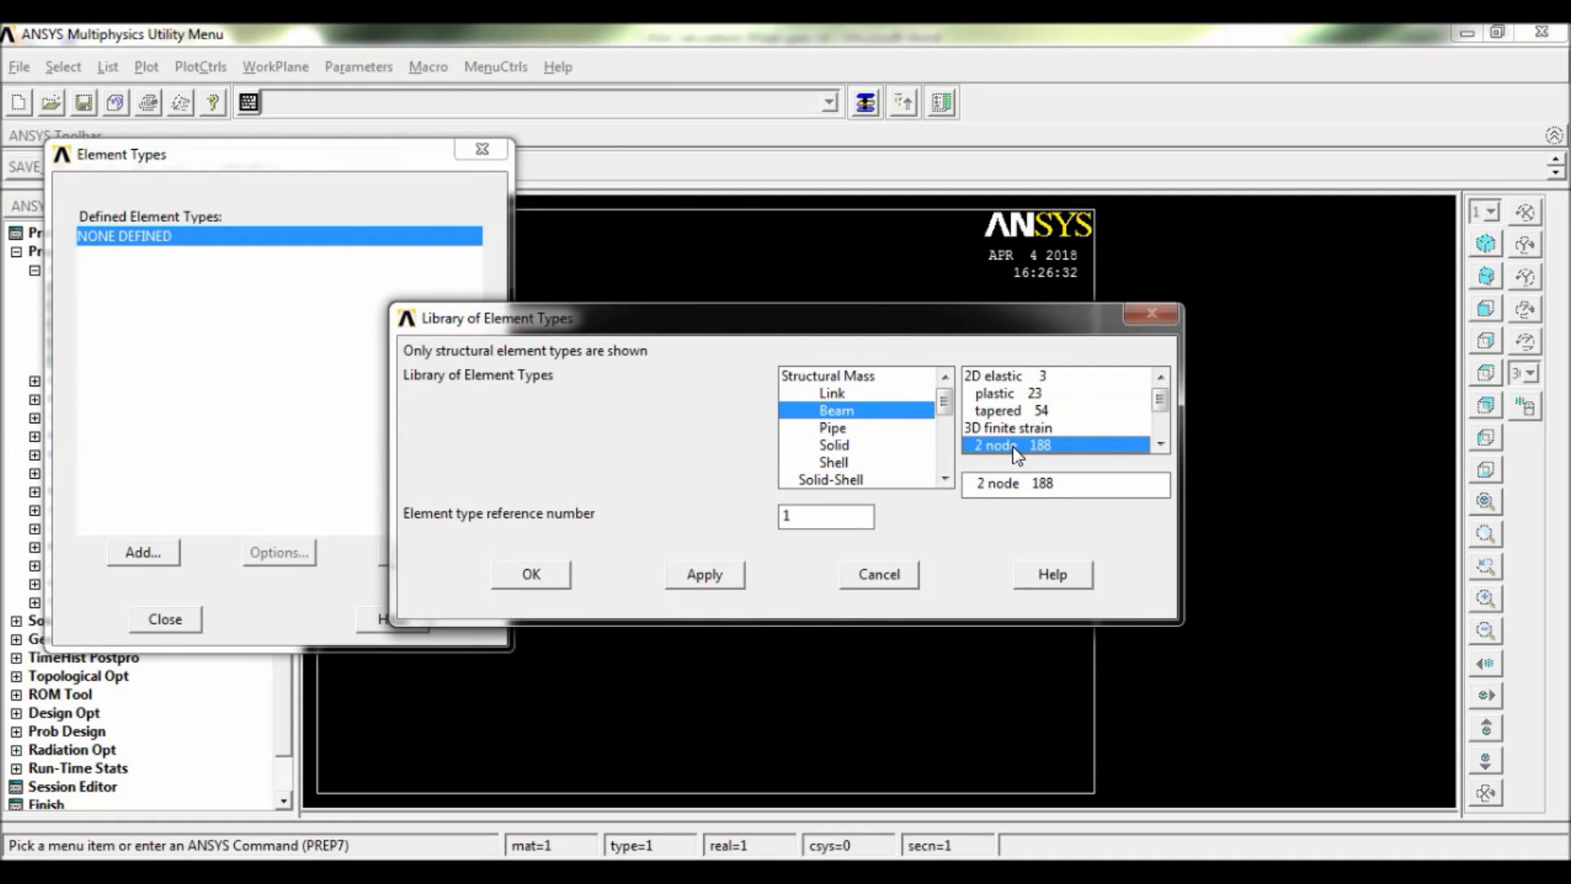
click(547, 574)
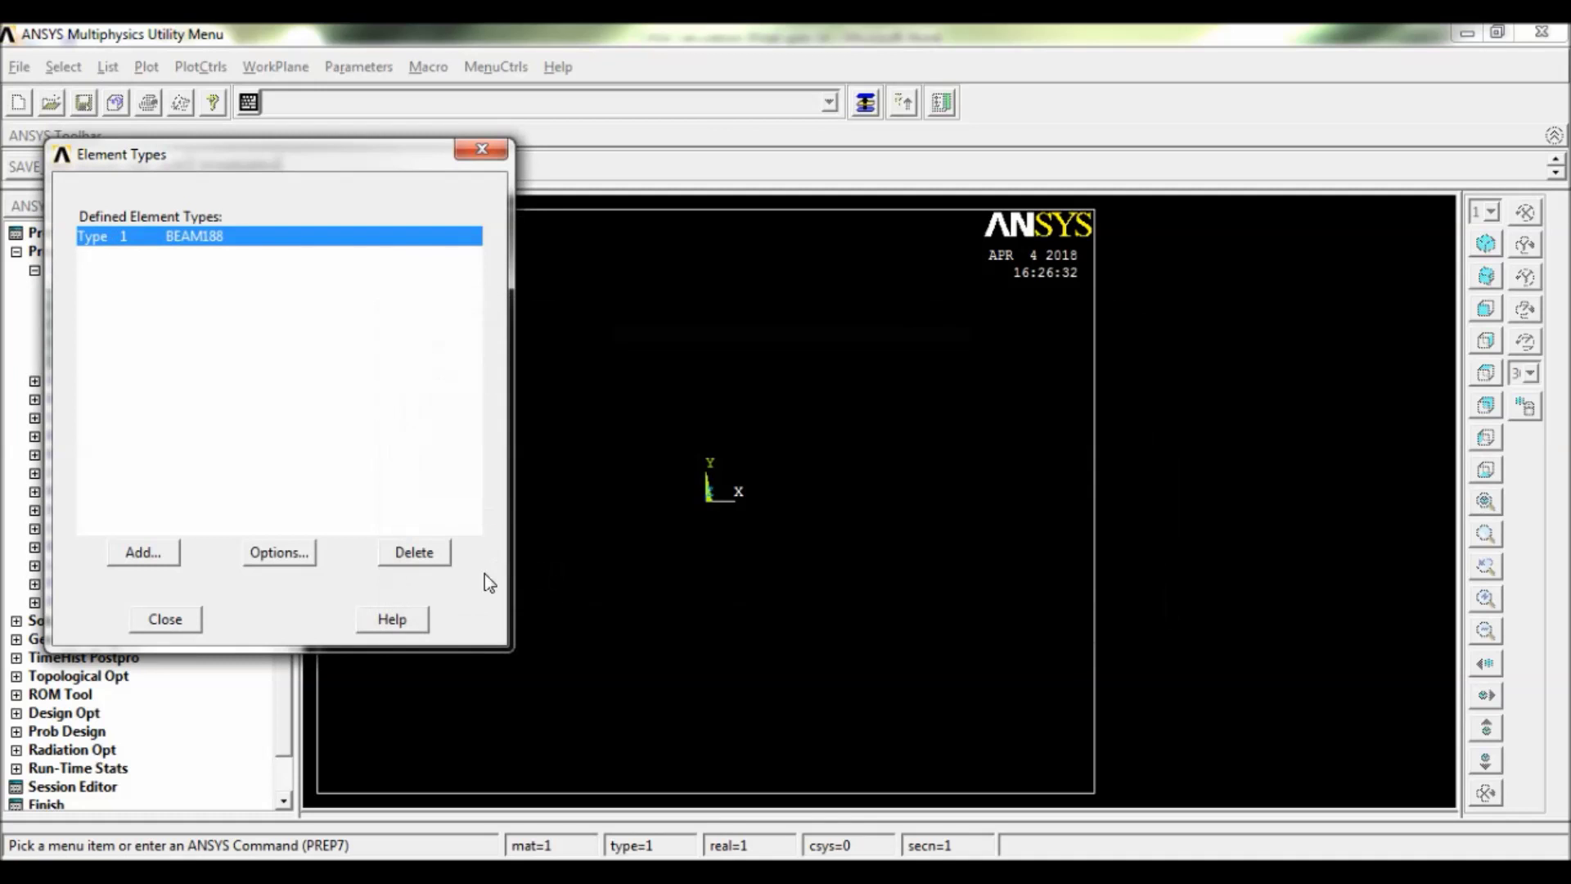
- Give material 1 Structural > Linear > Elastic > Isotropic properties: EX 210e3, PRXY 0.27
click(167, 619)
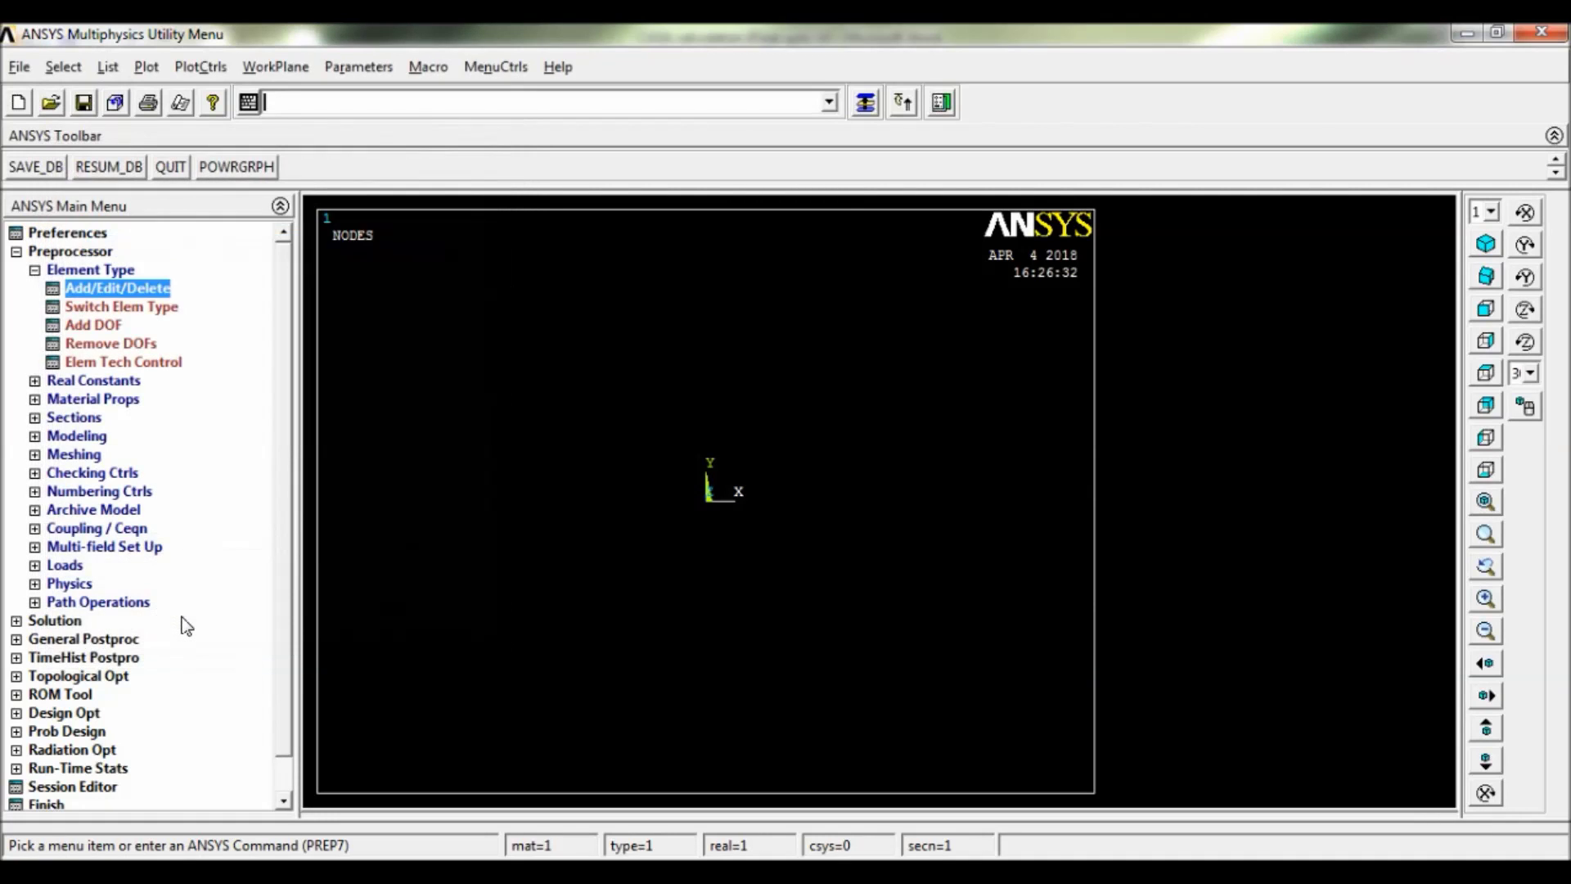
click(111, 400)
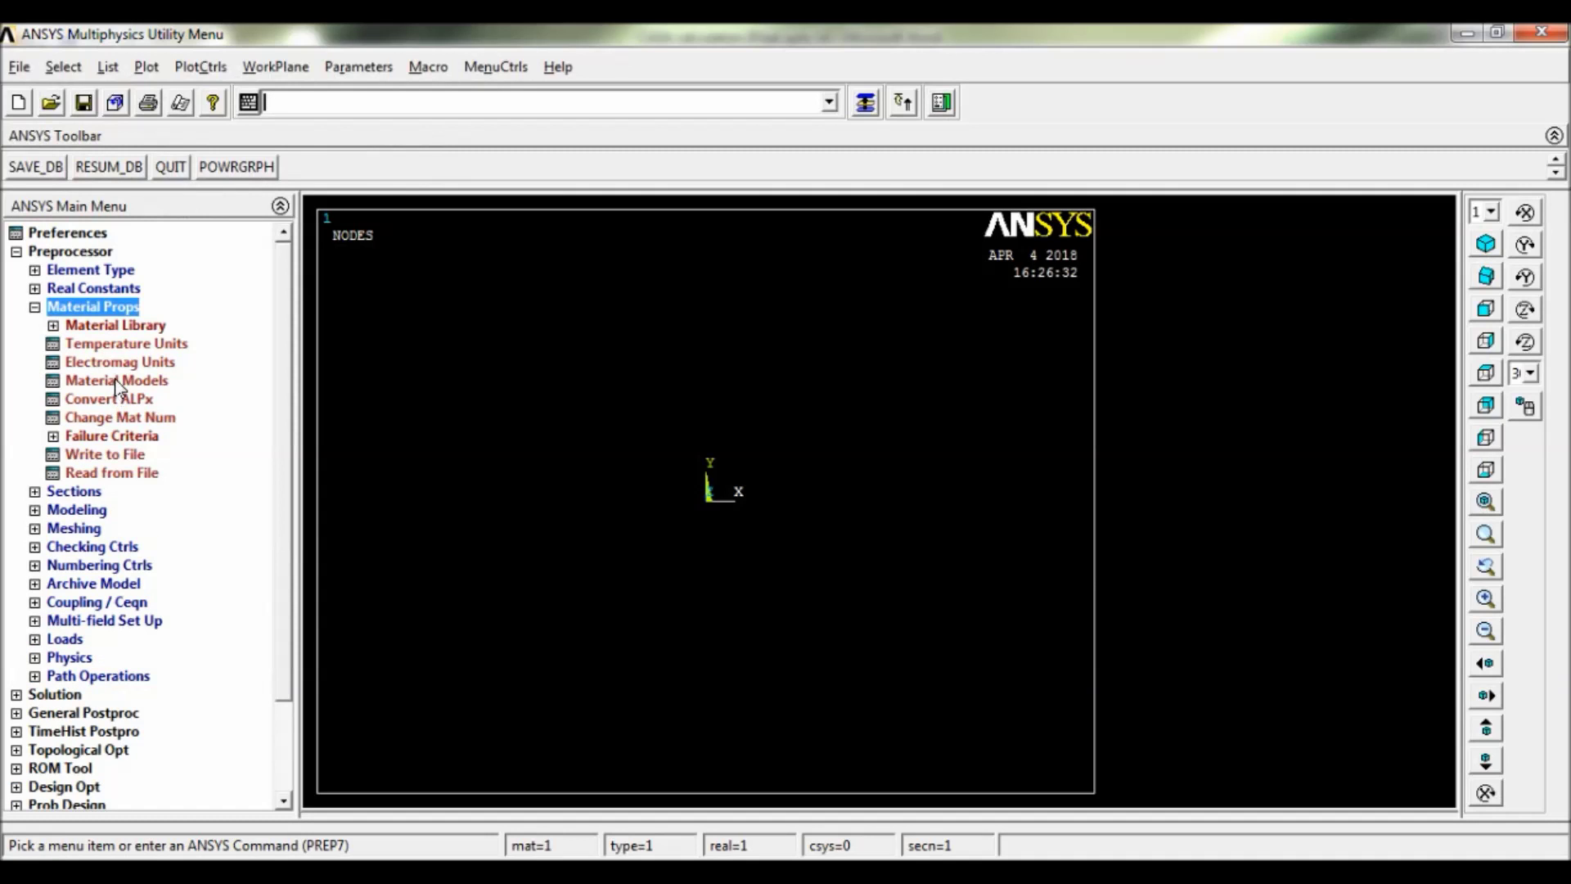
click(117, 381)
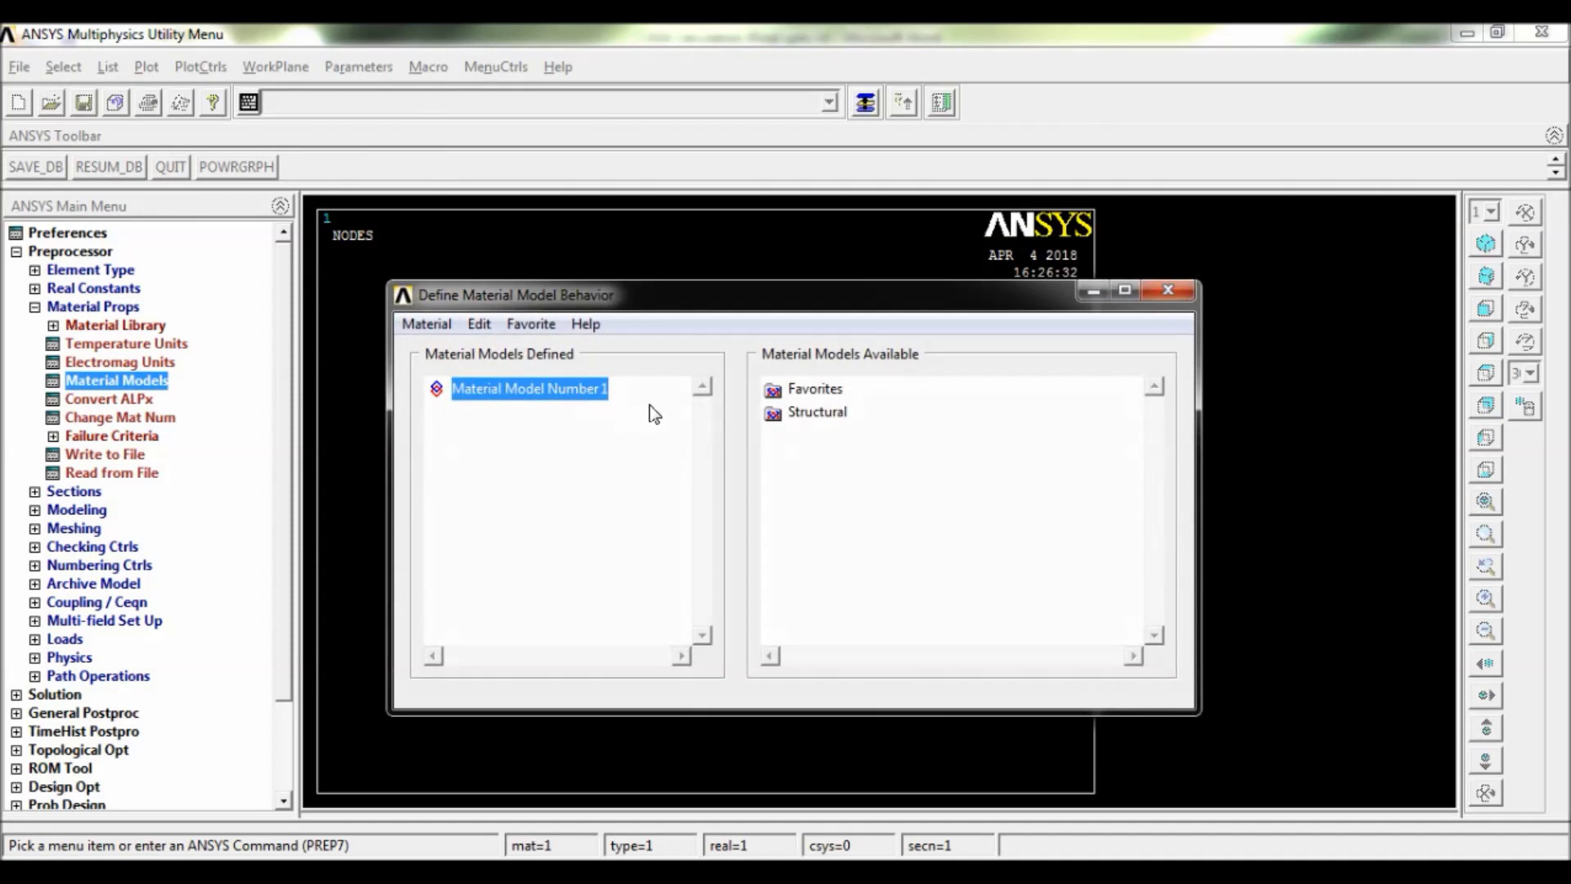
double_click(815, 413)
double_click(842, 435)
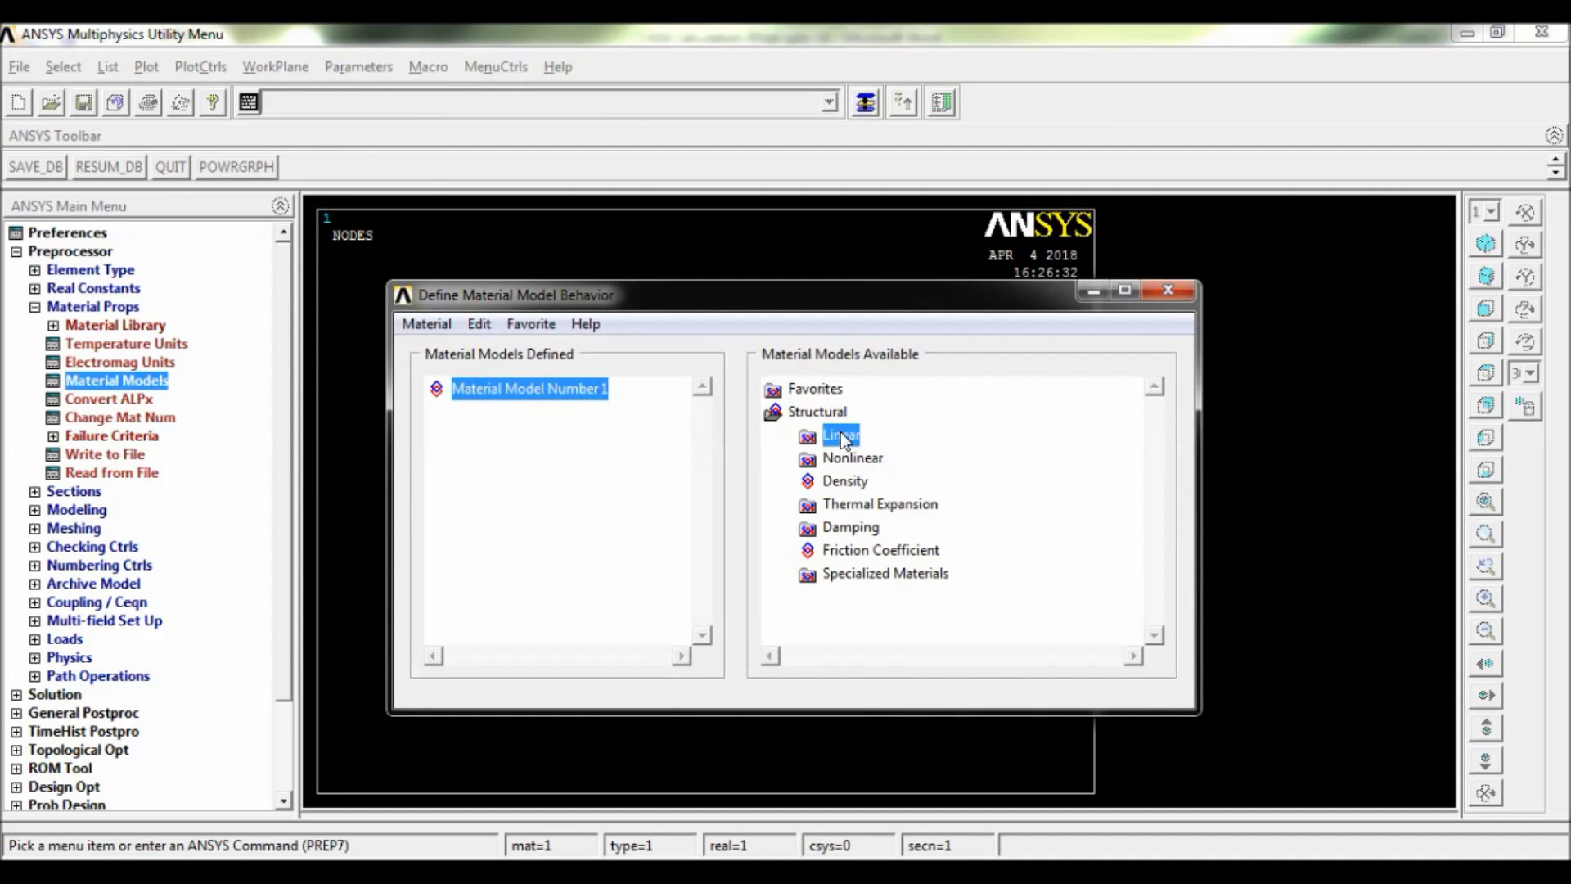
double_click(879, 459)
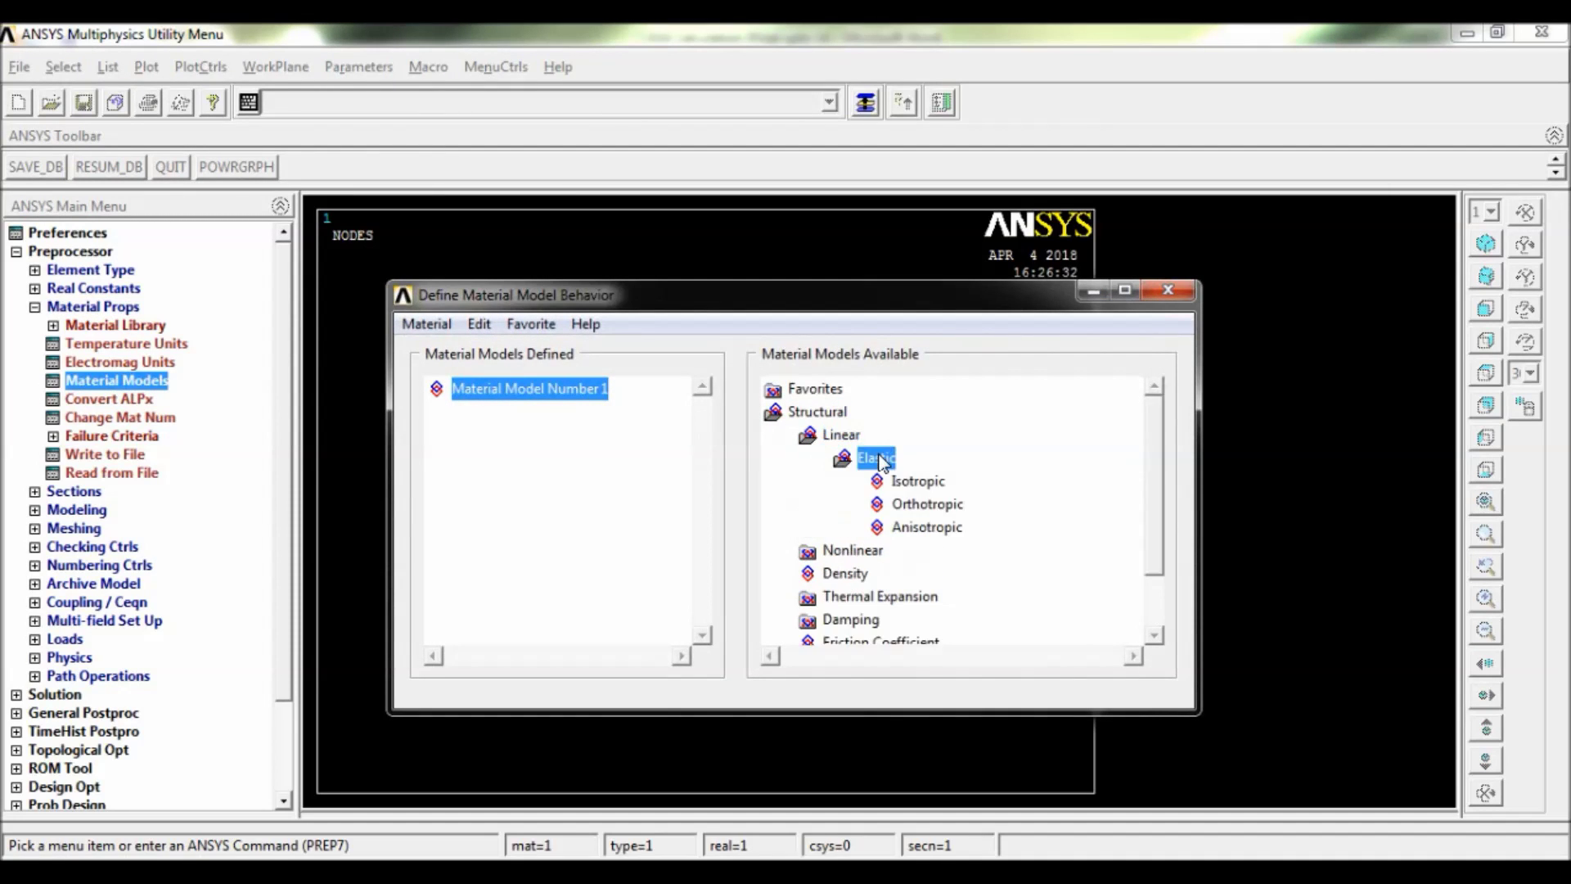
double_click(918, 482)
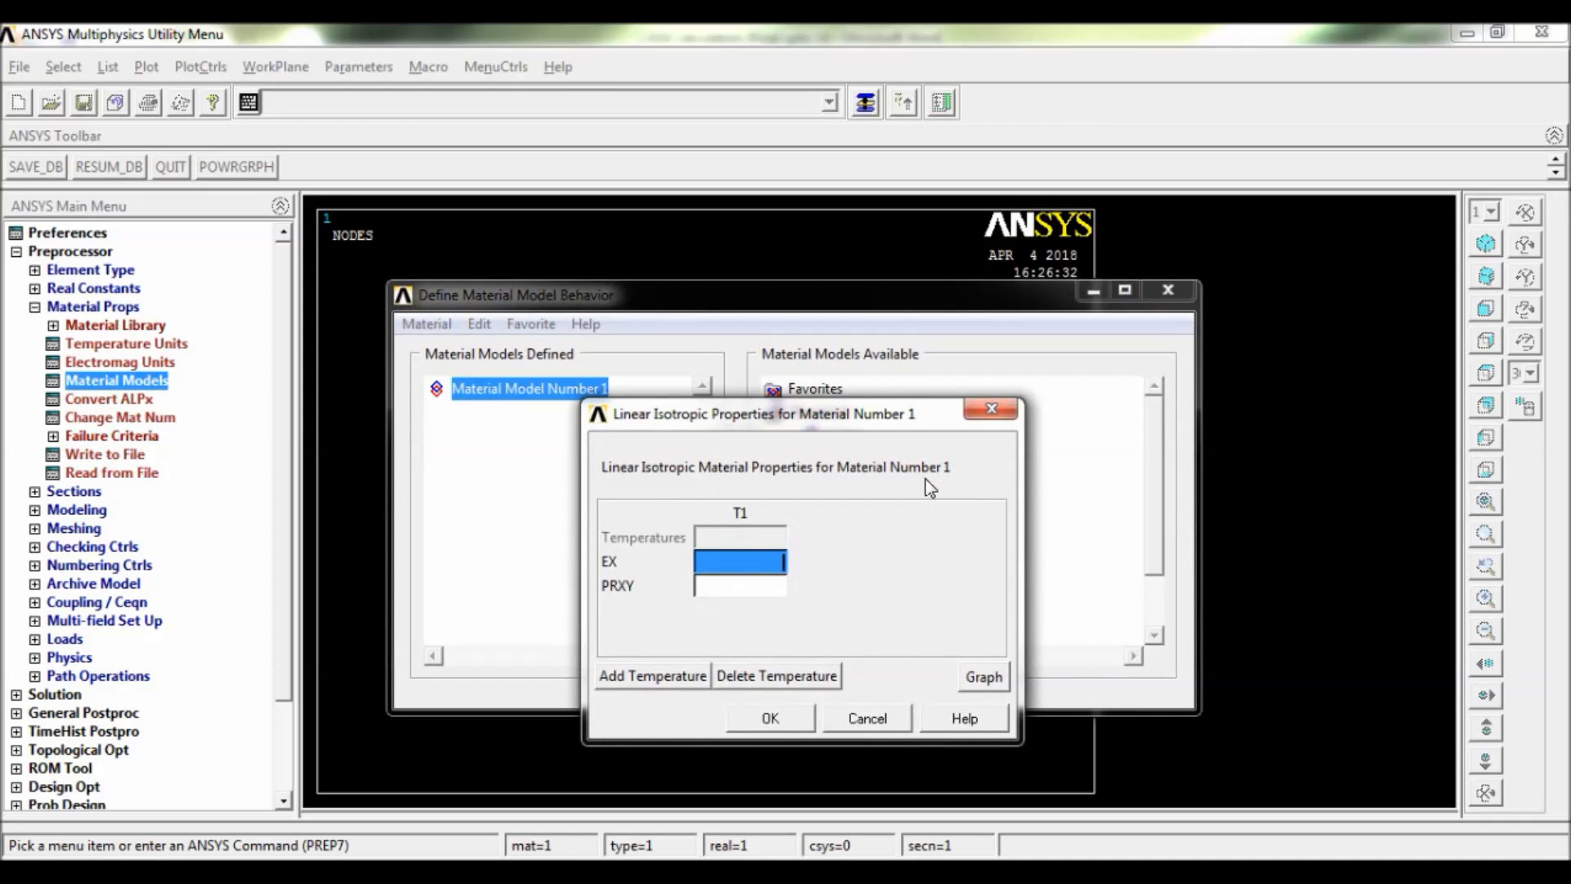
text(210)
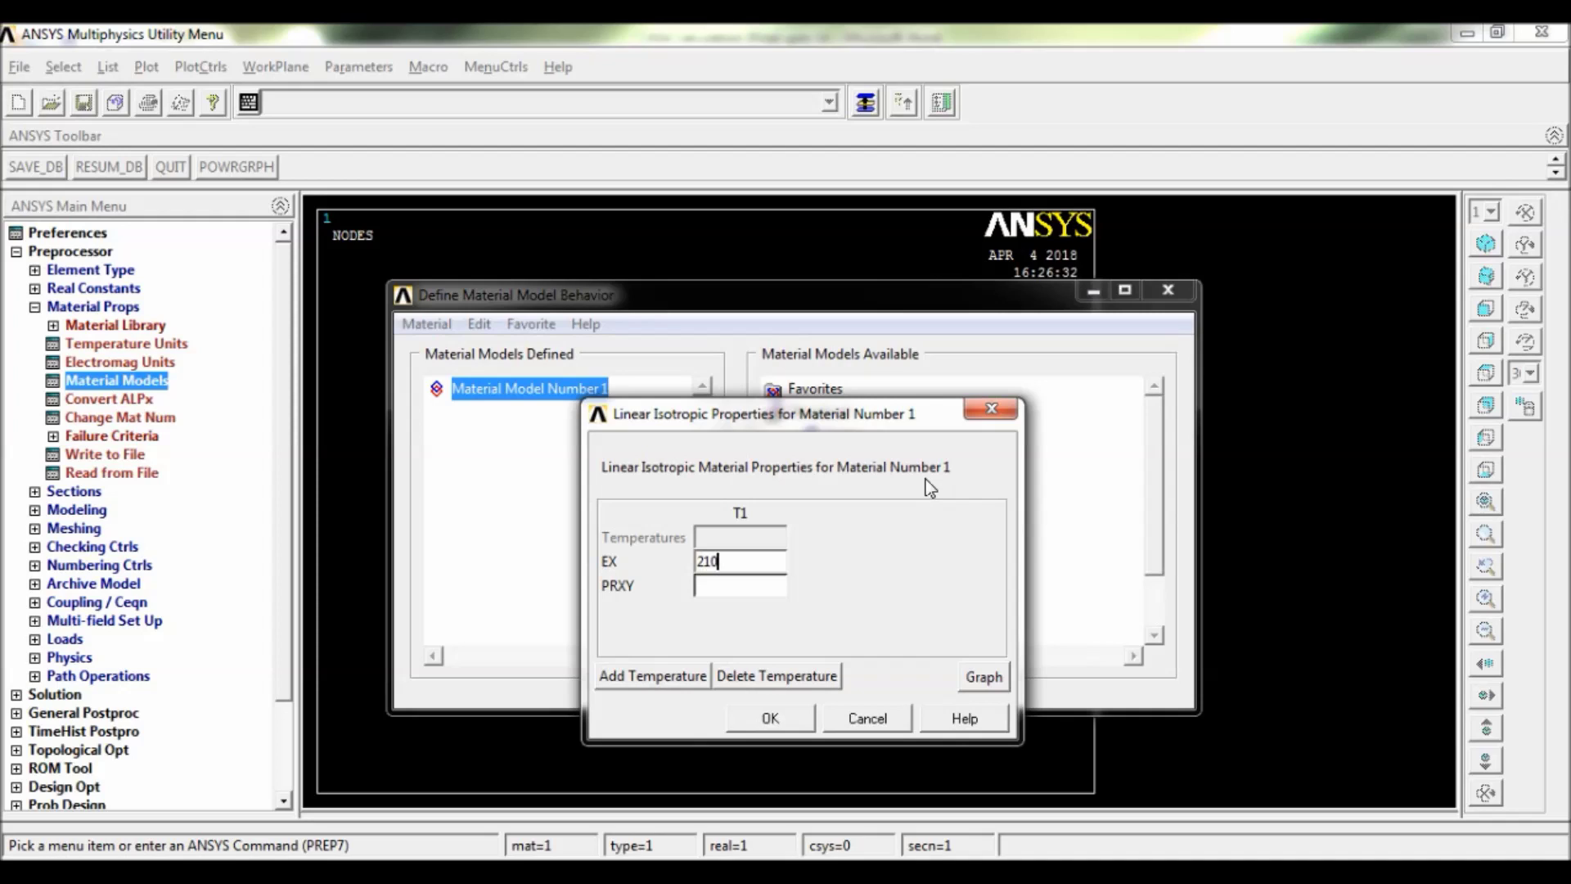
text(e3)
click(764, 587)
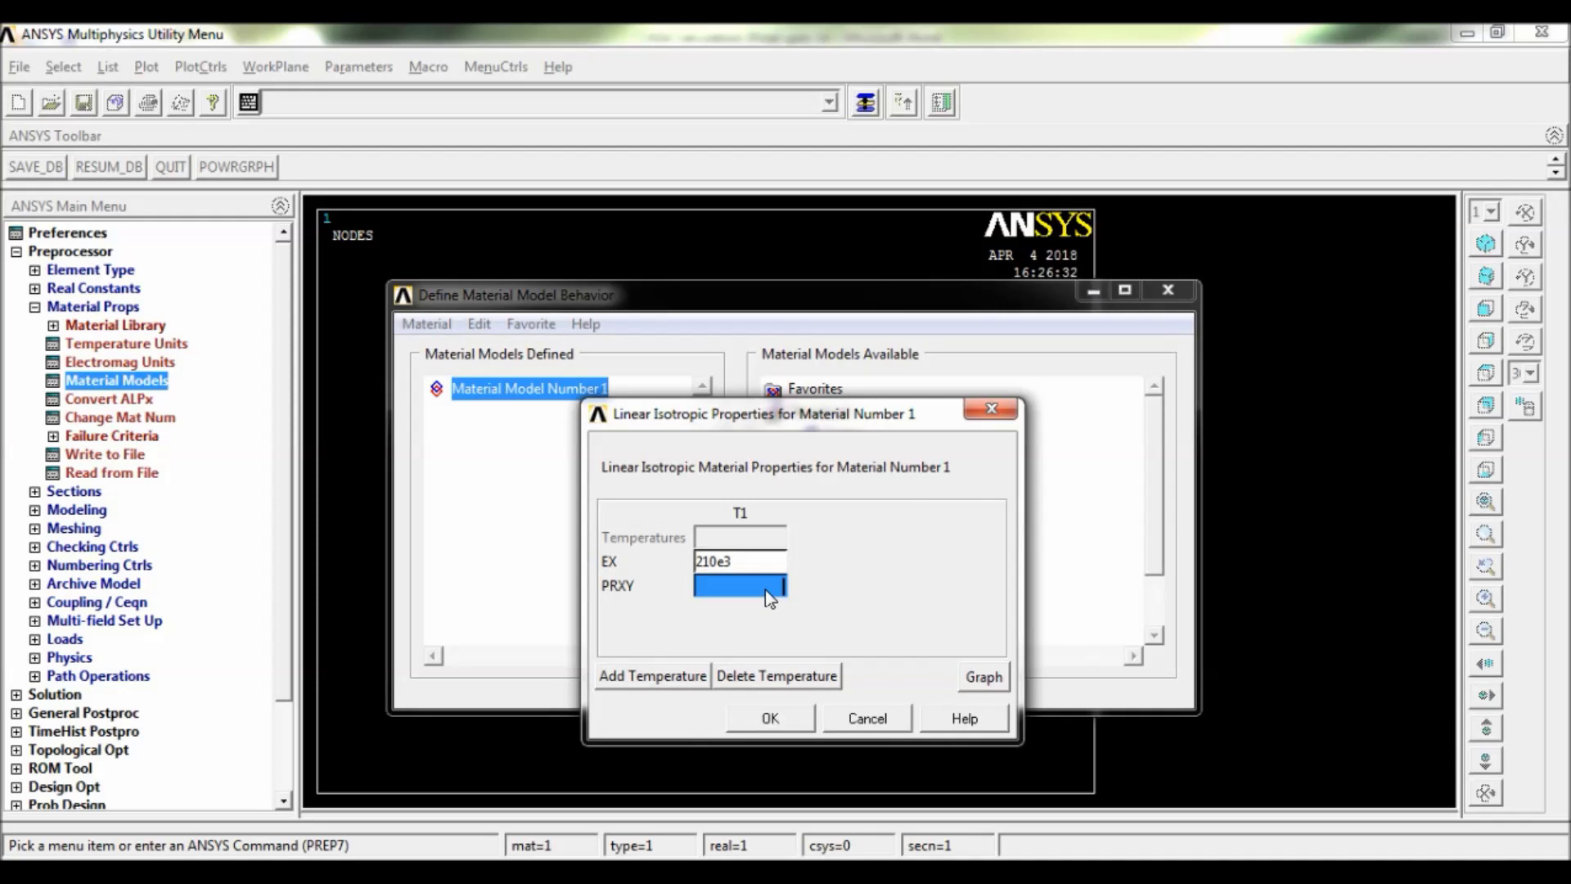
text(0.27)
click(769, 715)
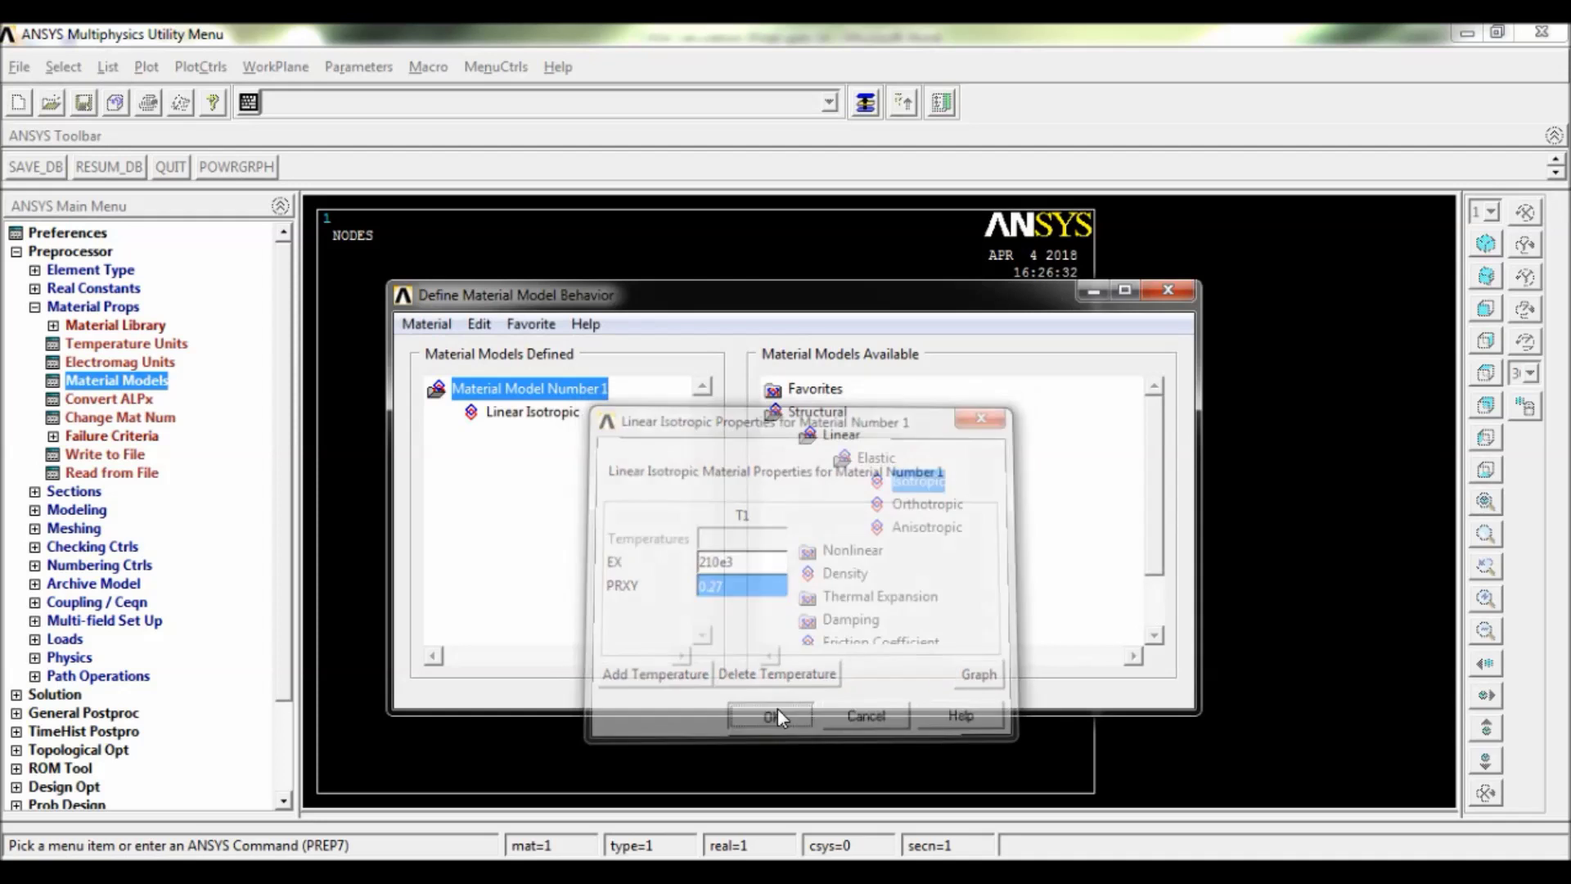
click(1168, 292)
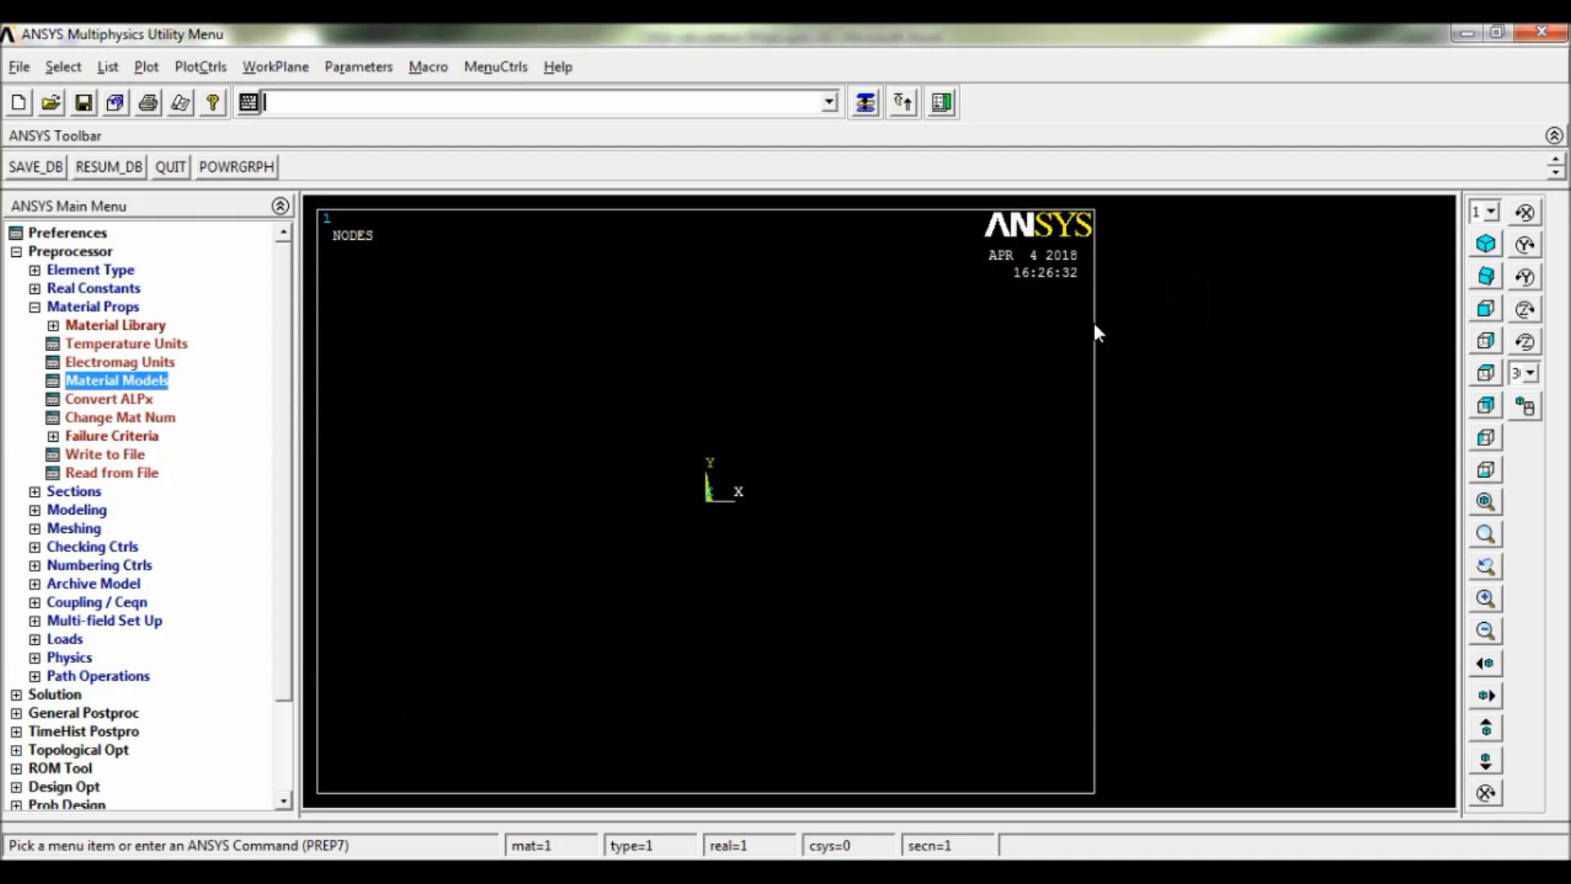
- Create common beam section 1 as a rectangle with width B 200 and height H 300
click(79, 494)
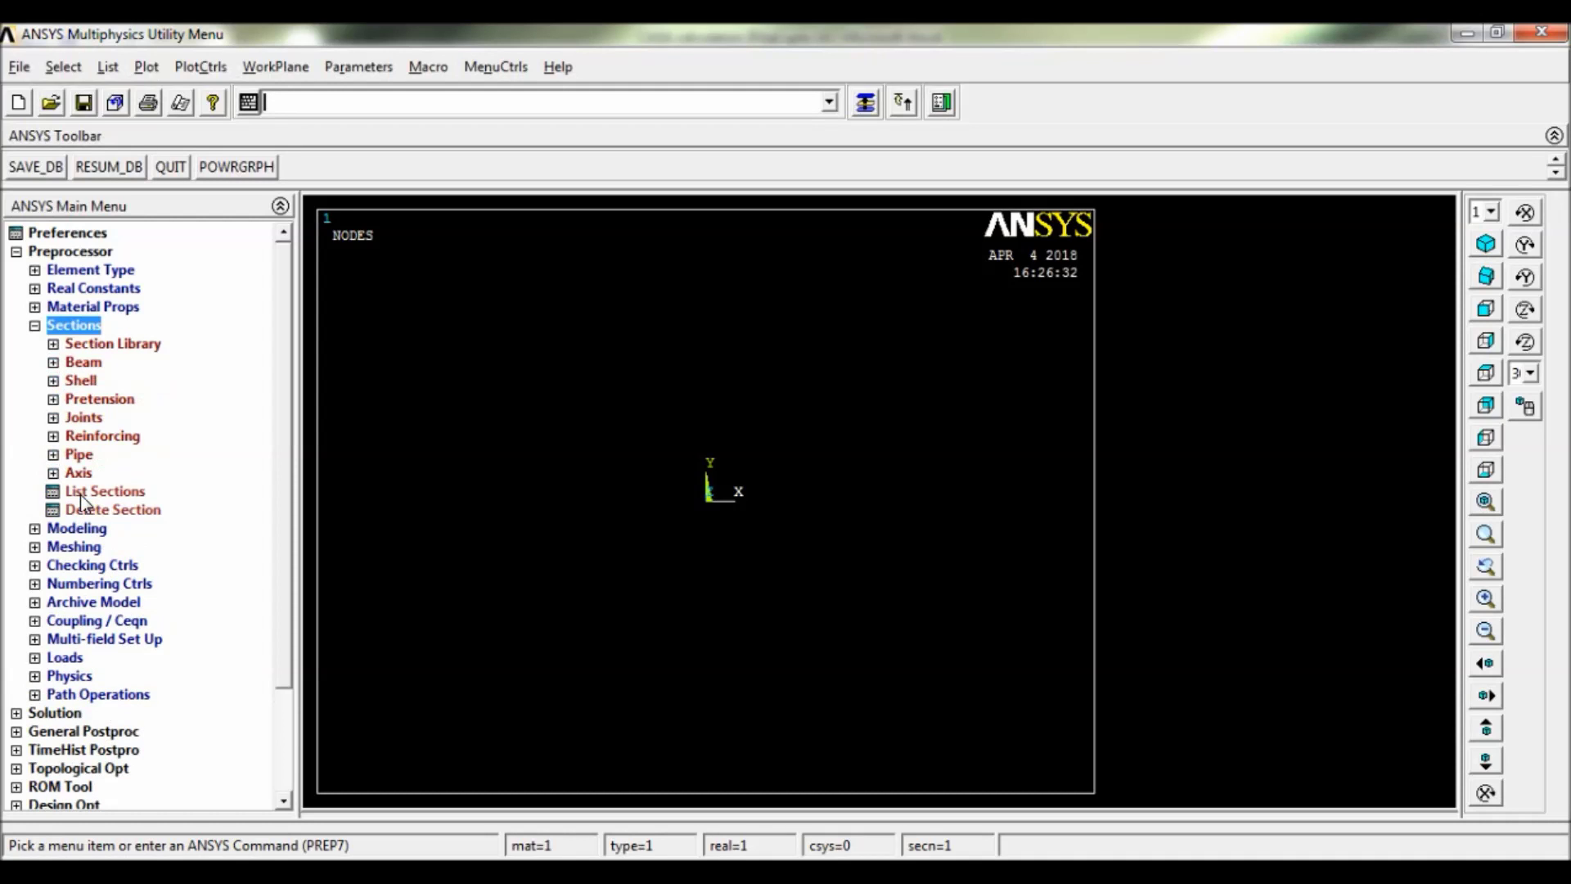
click(84, 362)
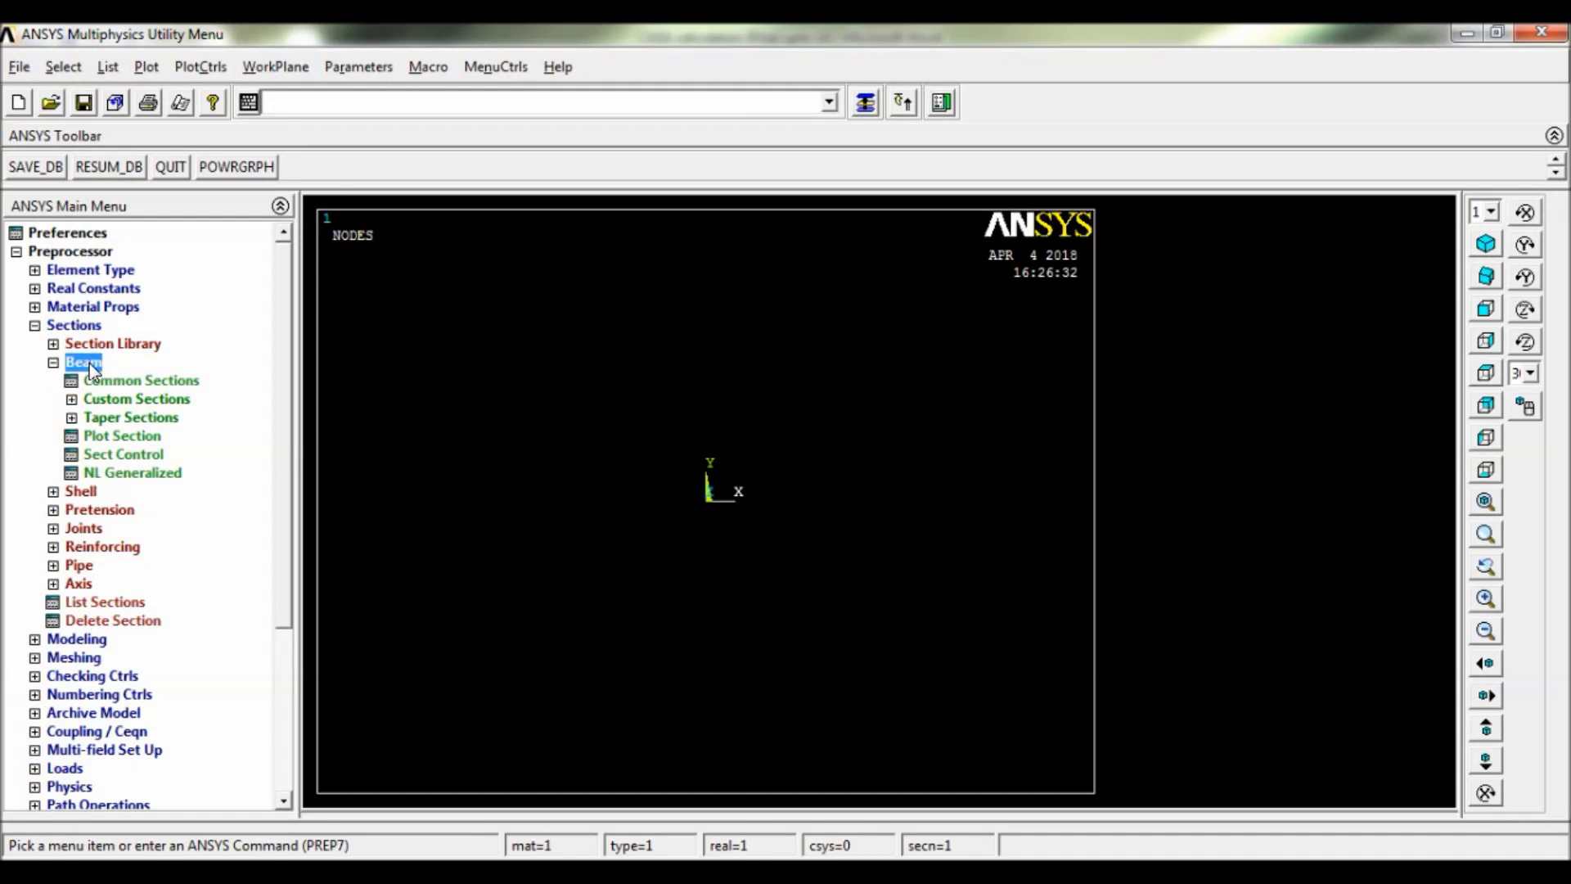
click(178, 380)
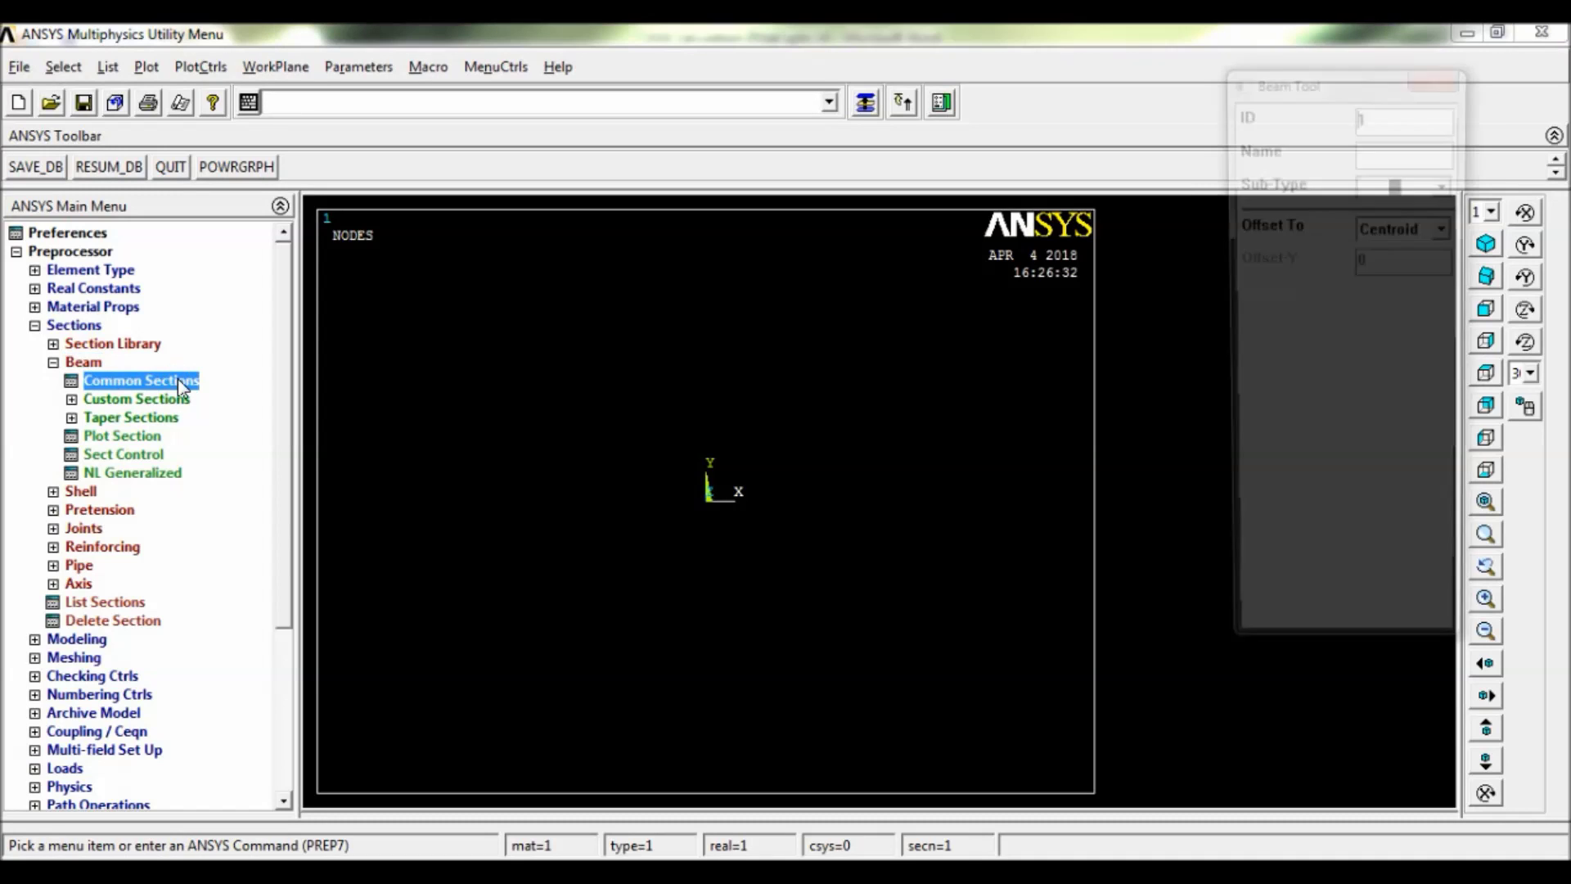
click(1379, 419)
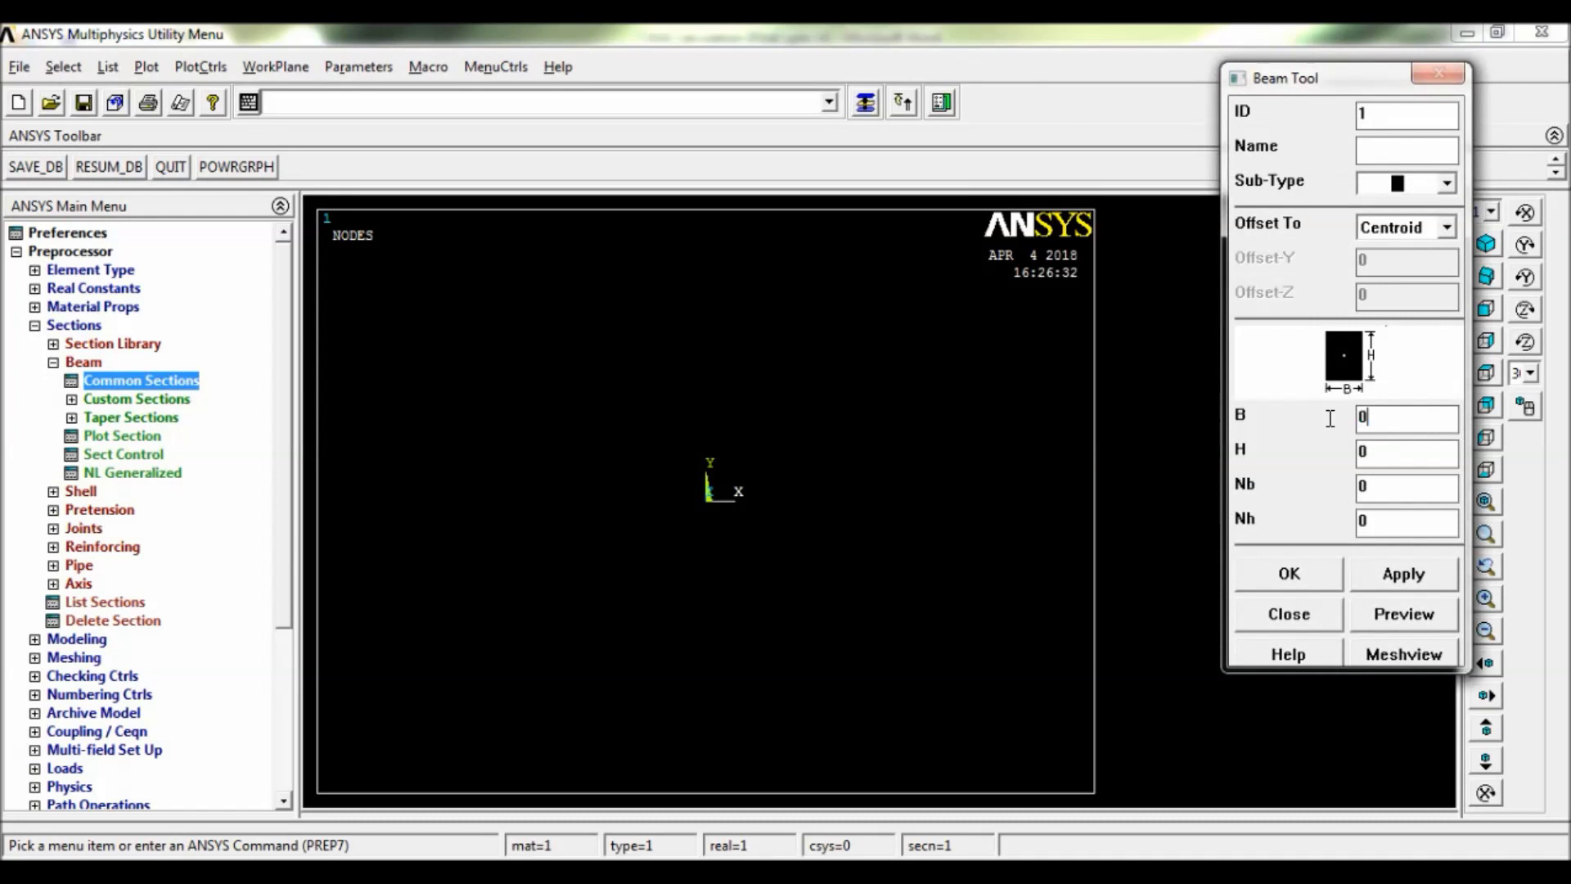
text(200)
key(Tab)
text(300)
click(1298, 576)
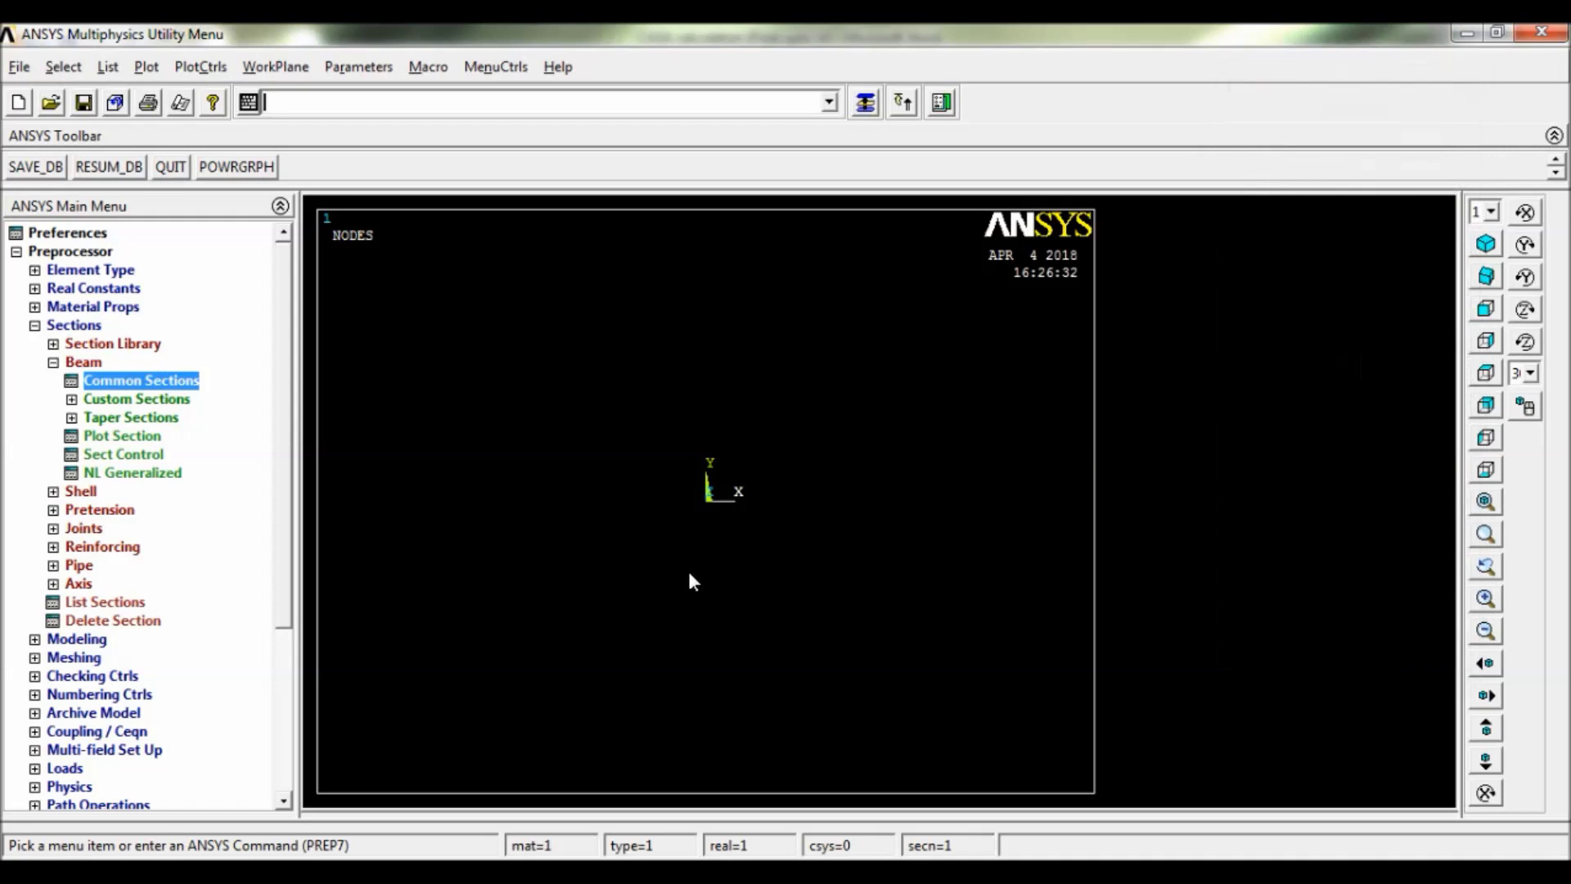
- Create keypoint 1 at the origin and keypoint 2 at X = 5000 in the active CS
click(85, 640)
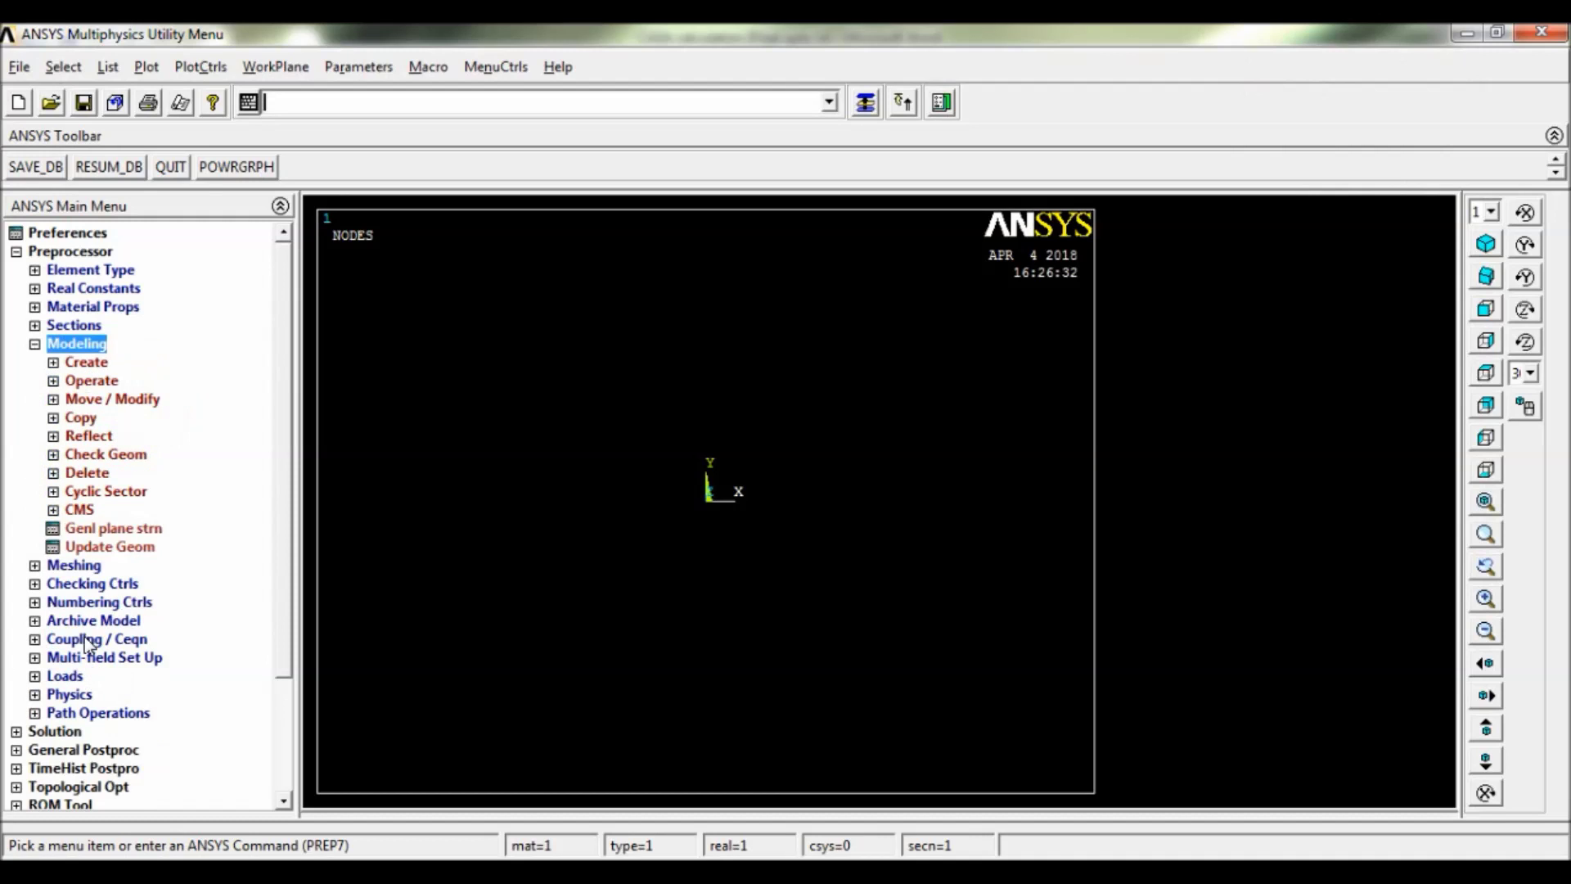
click(86, 363)
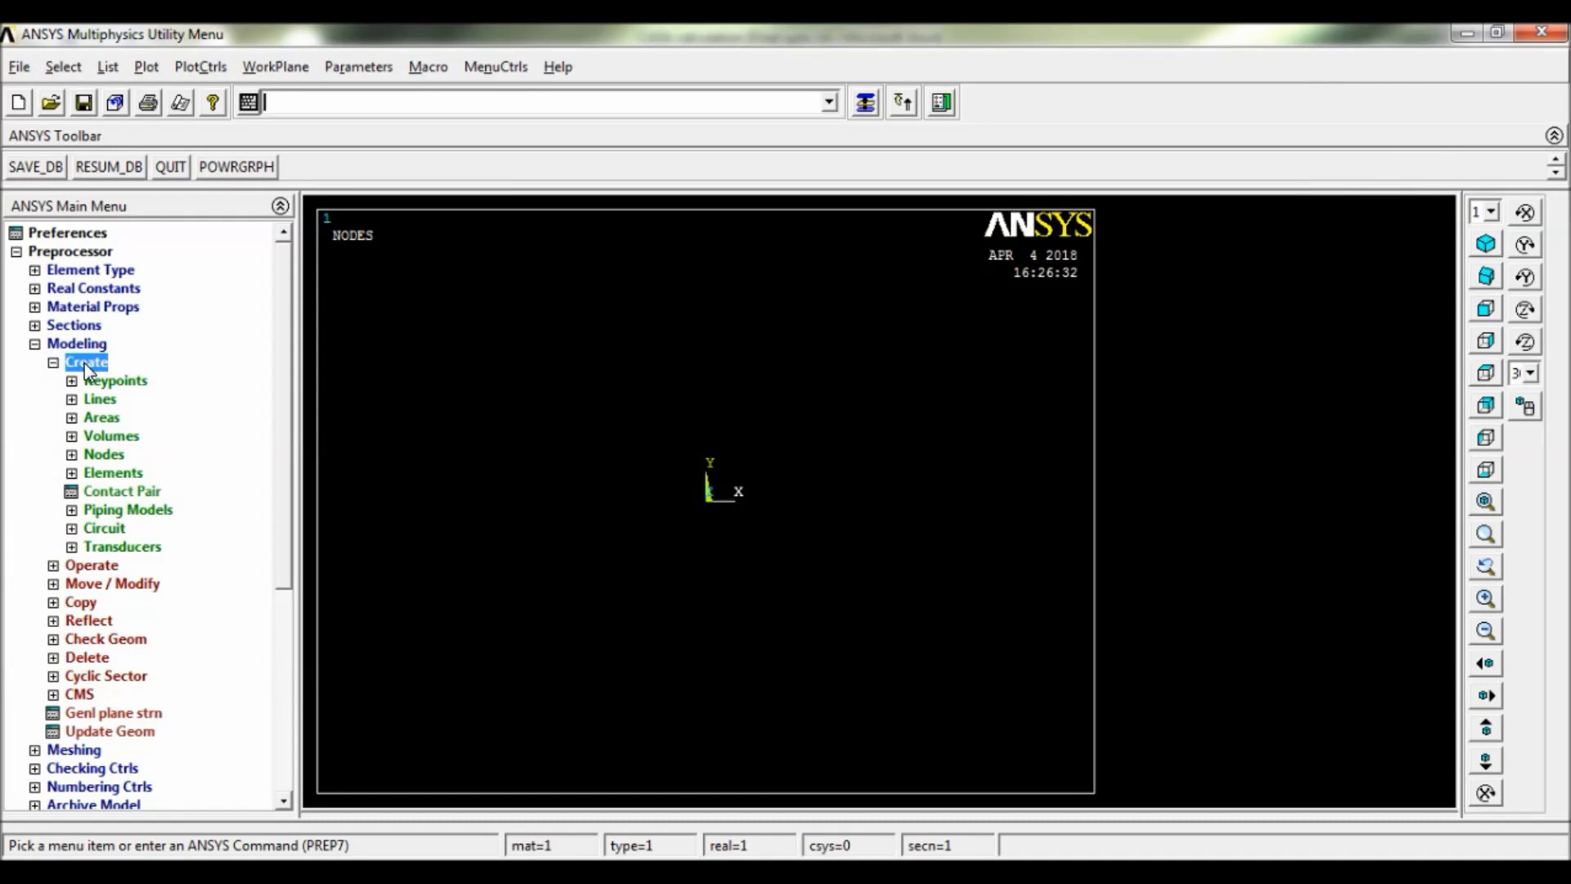
click(124, 379)
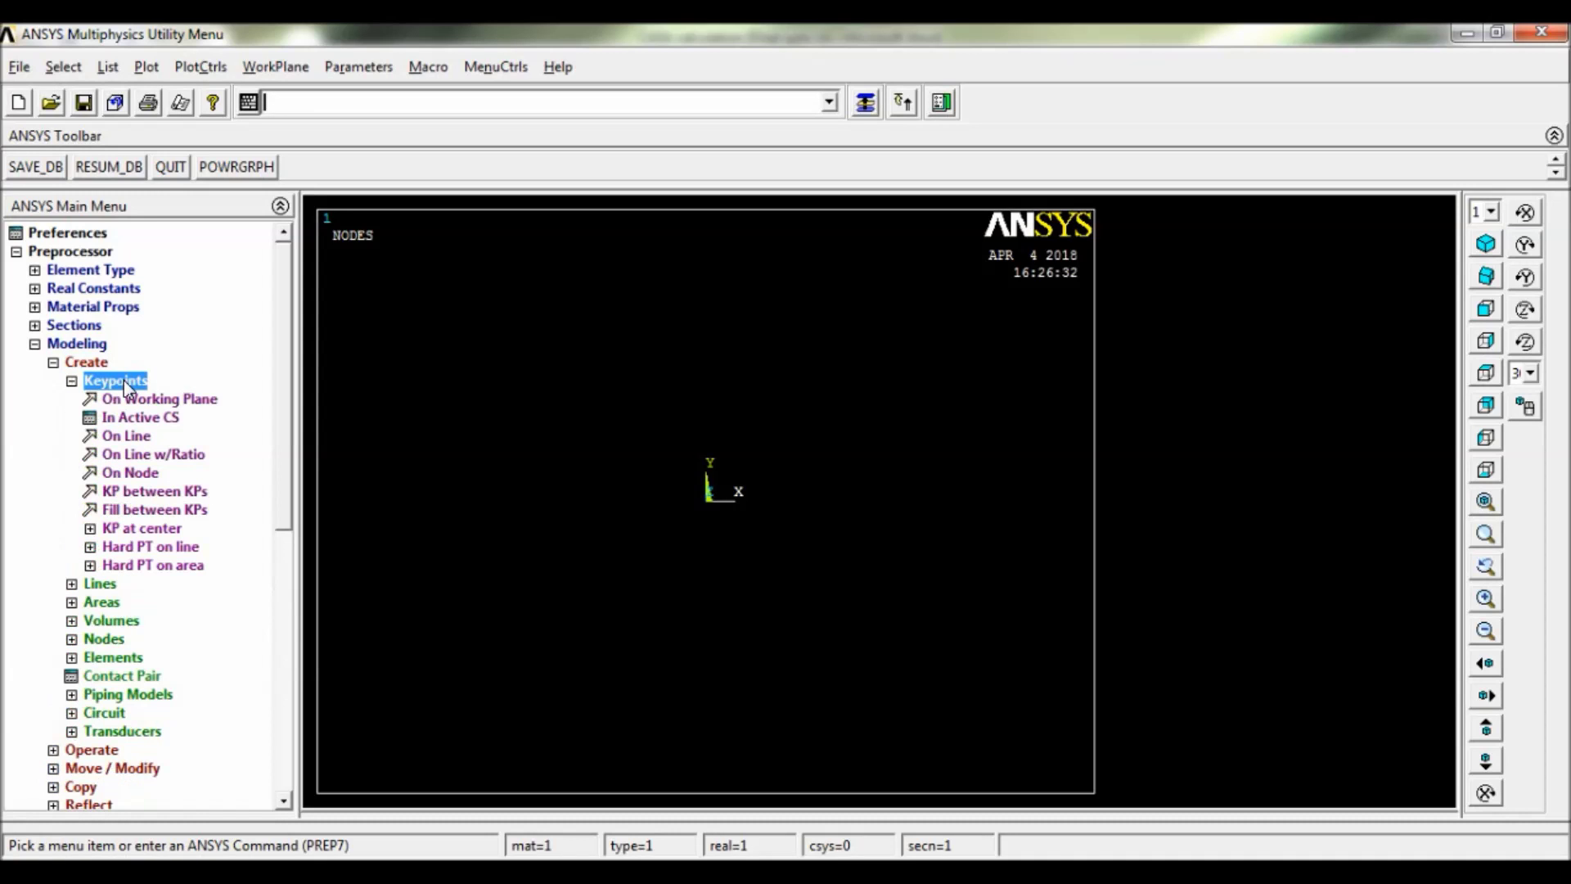
click(145, 415)
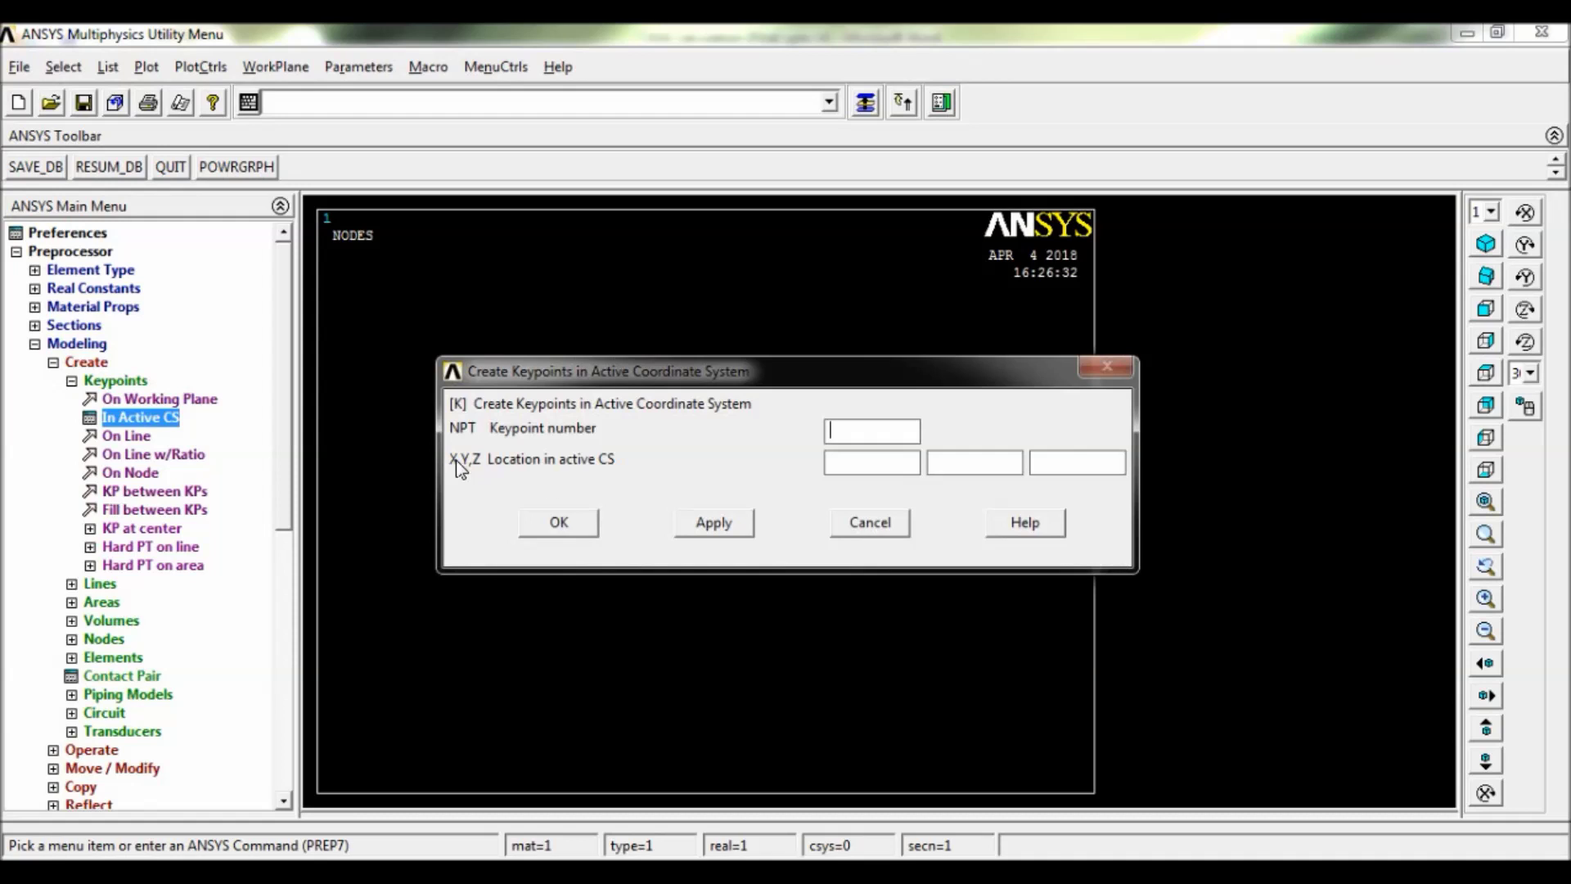
click(728, 519)
click(846, 468)
text(5000)
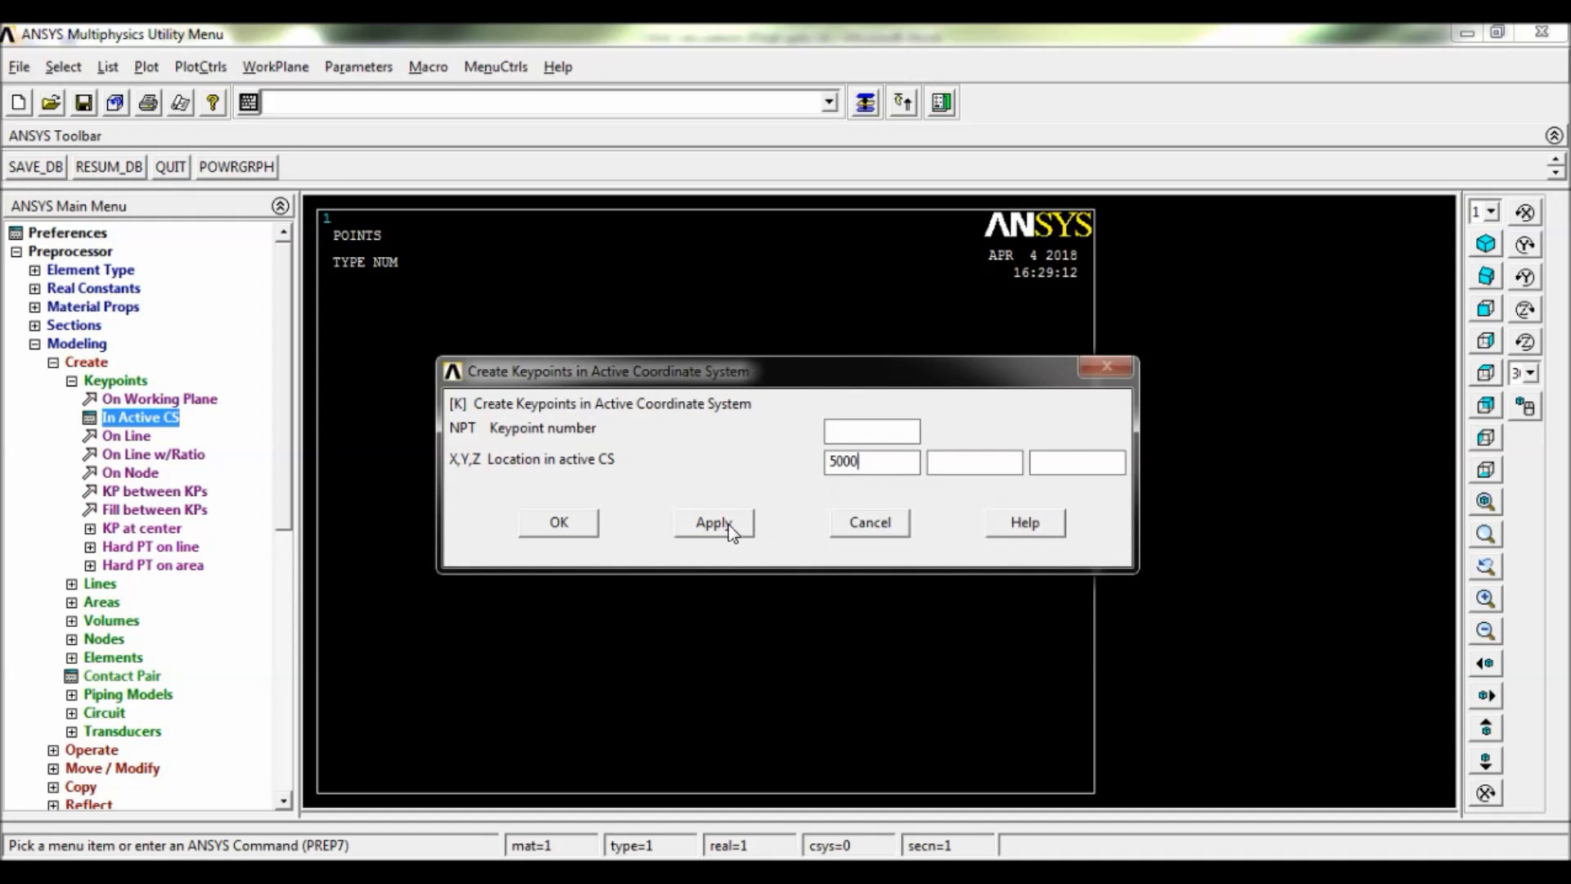
click(566, 528)
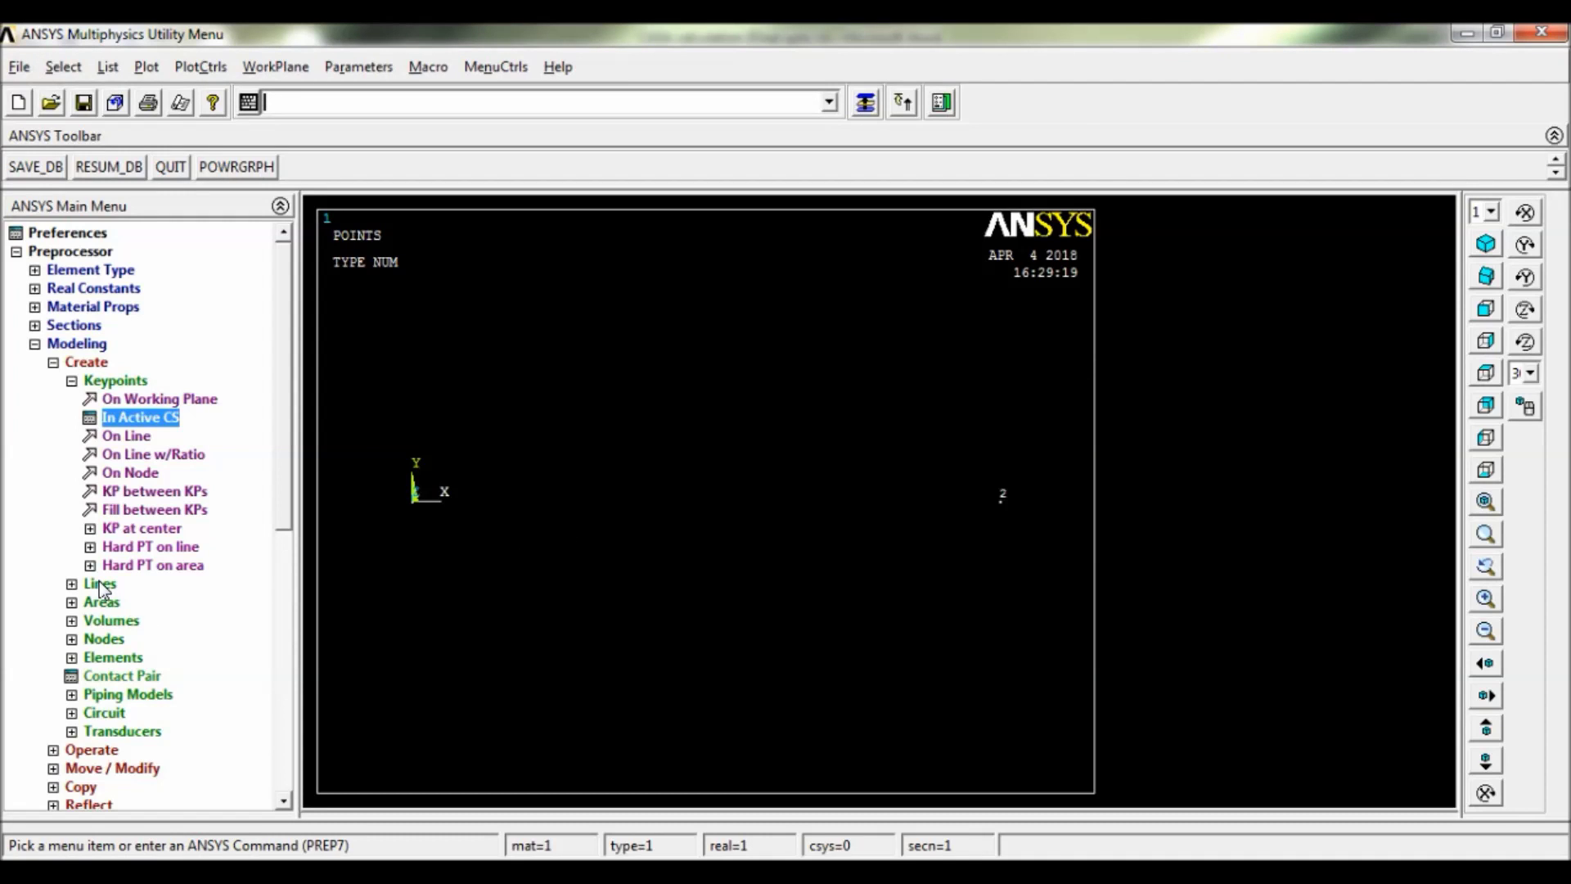
- Draw a straight line from keypoint 1 to keypoint 2
click(100, 581)
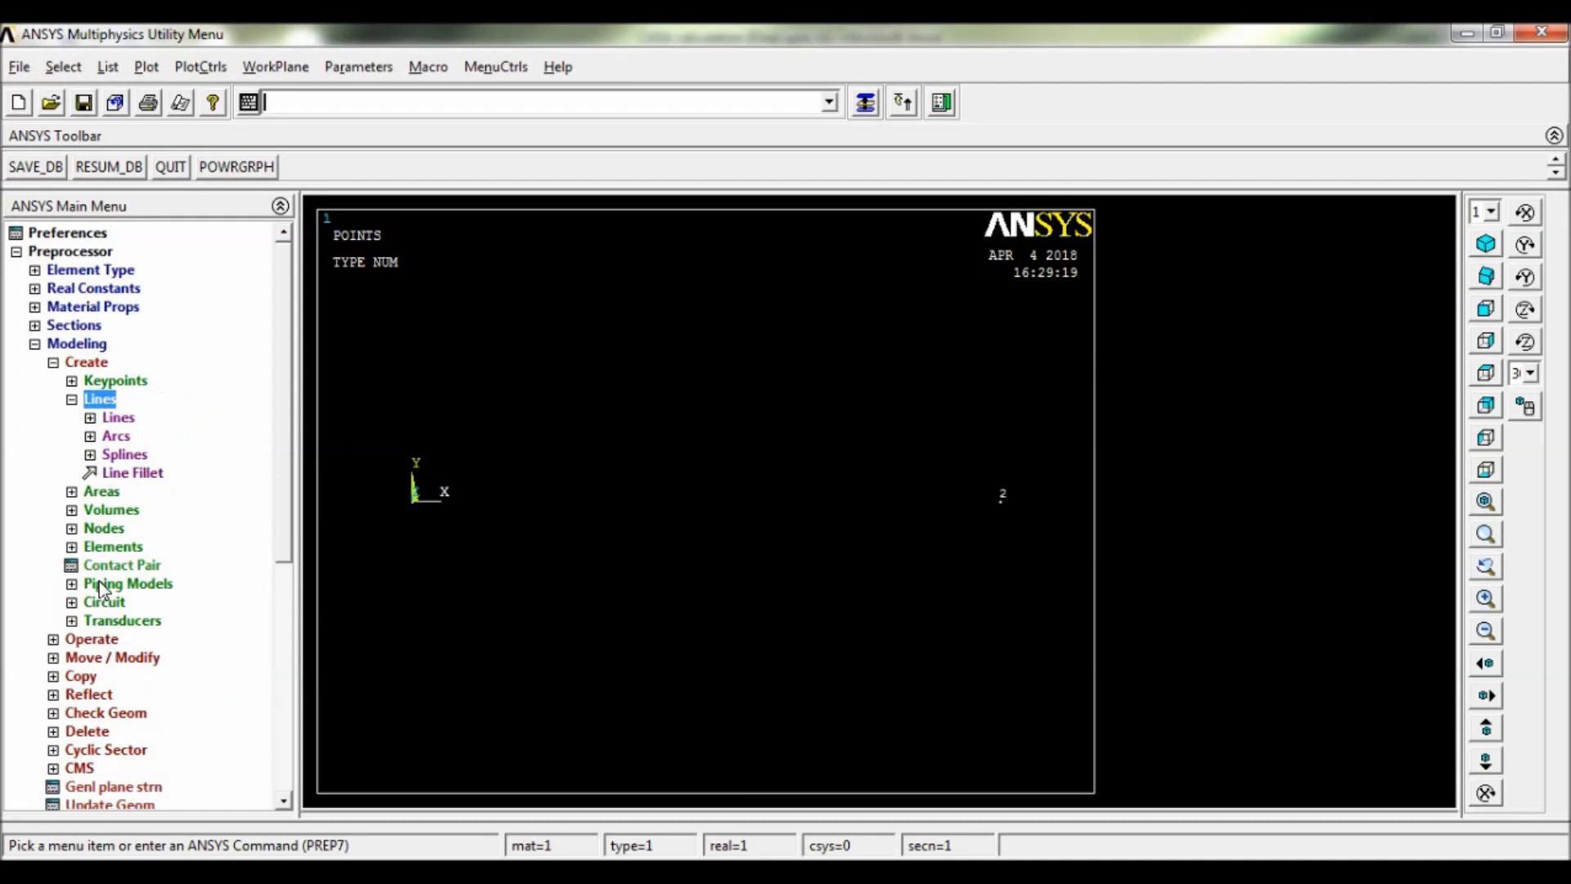
click(121, 420)
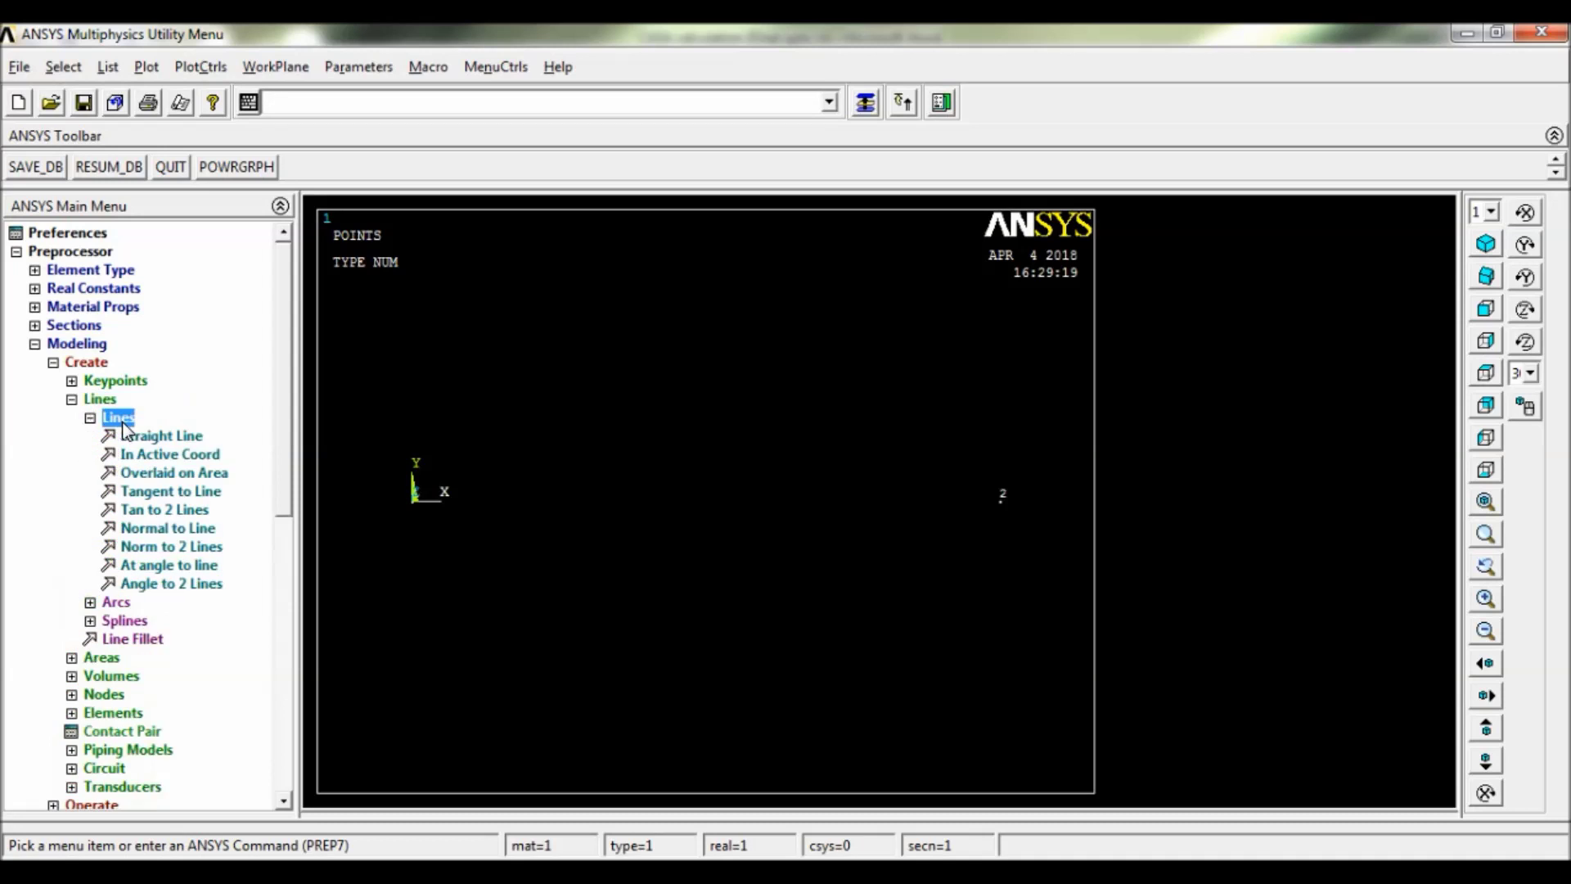
click(163, 436)
click(413, 500)
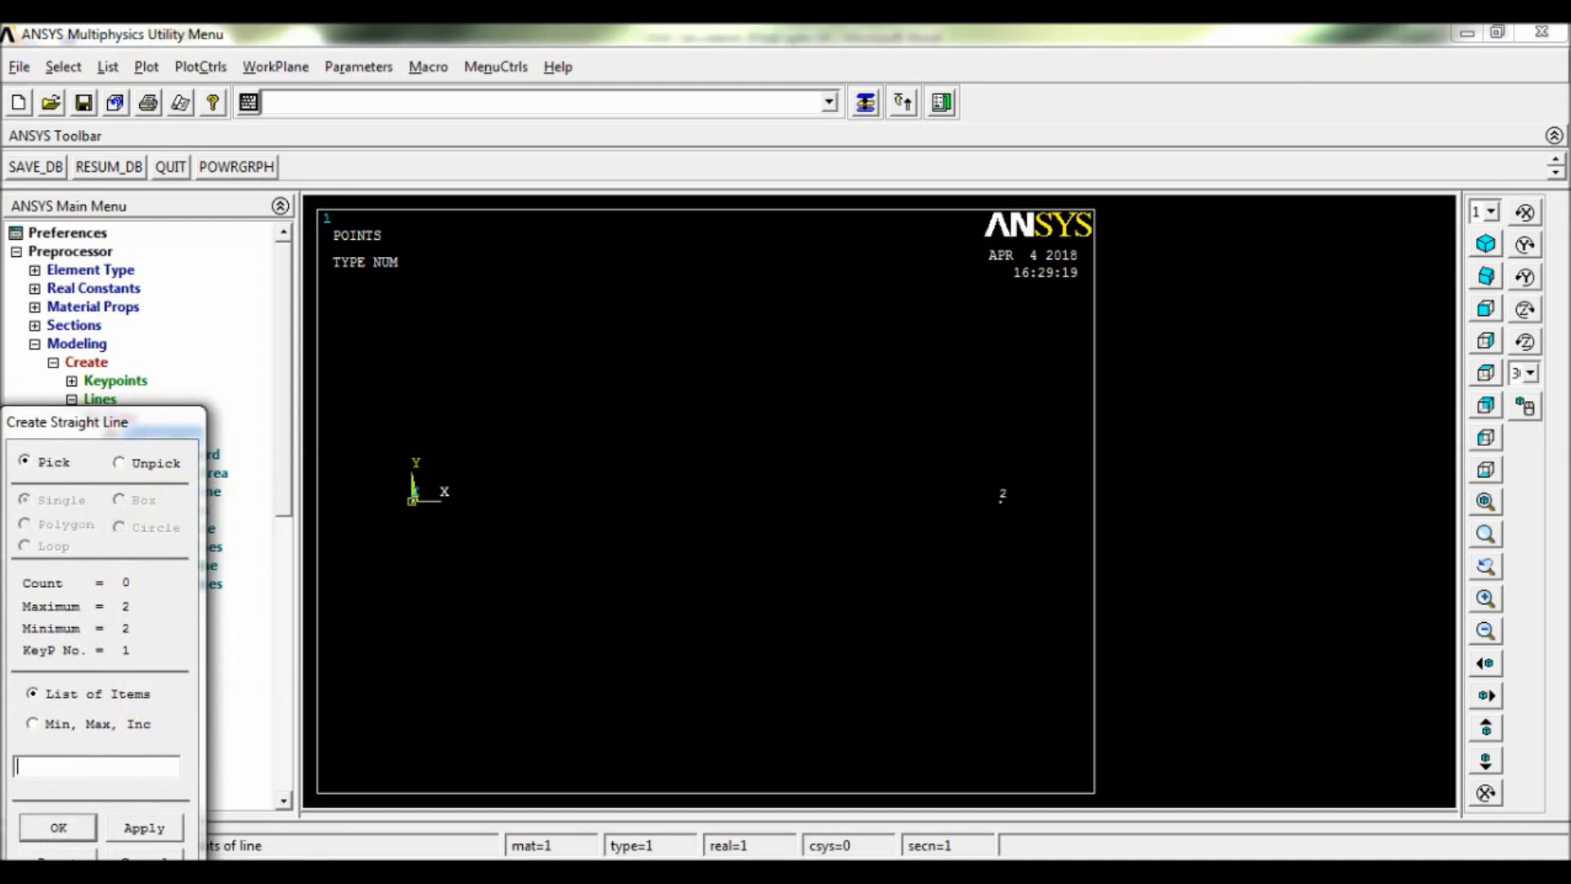
click(1001, 499)
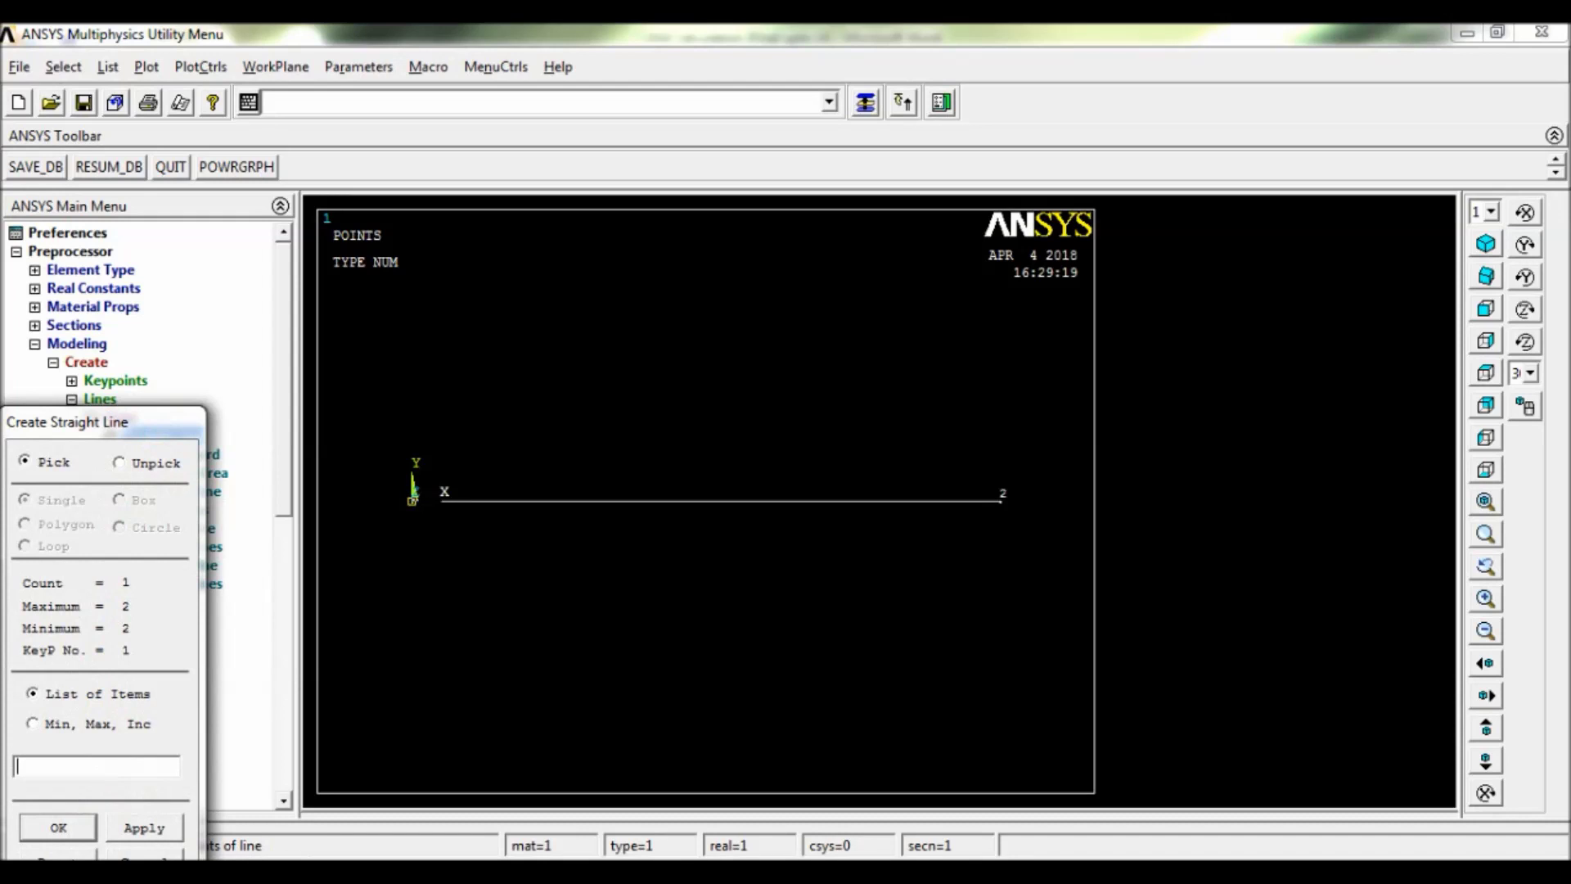
click(66, 827)
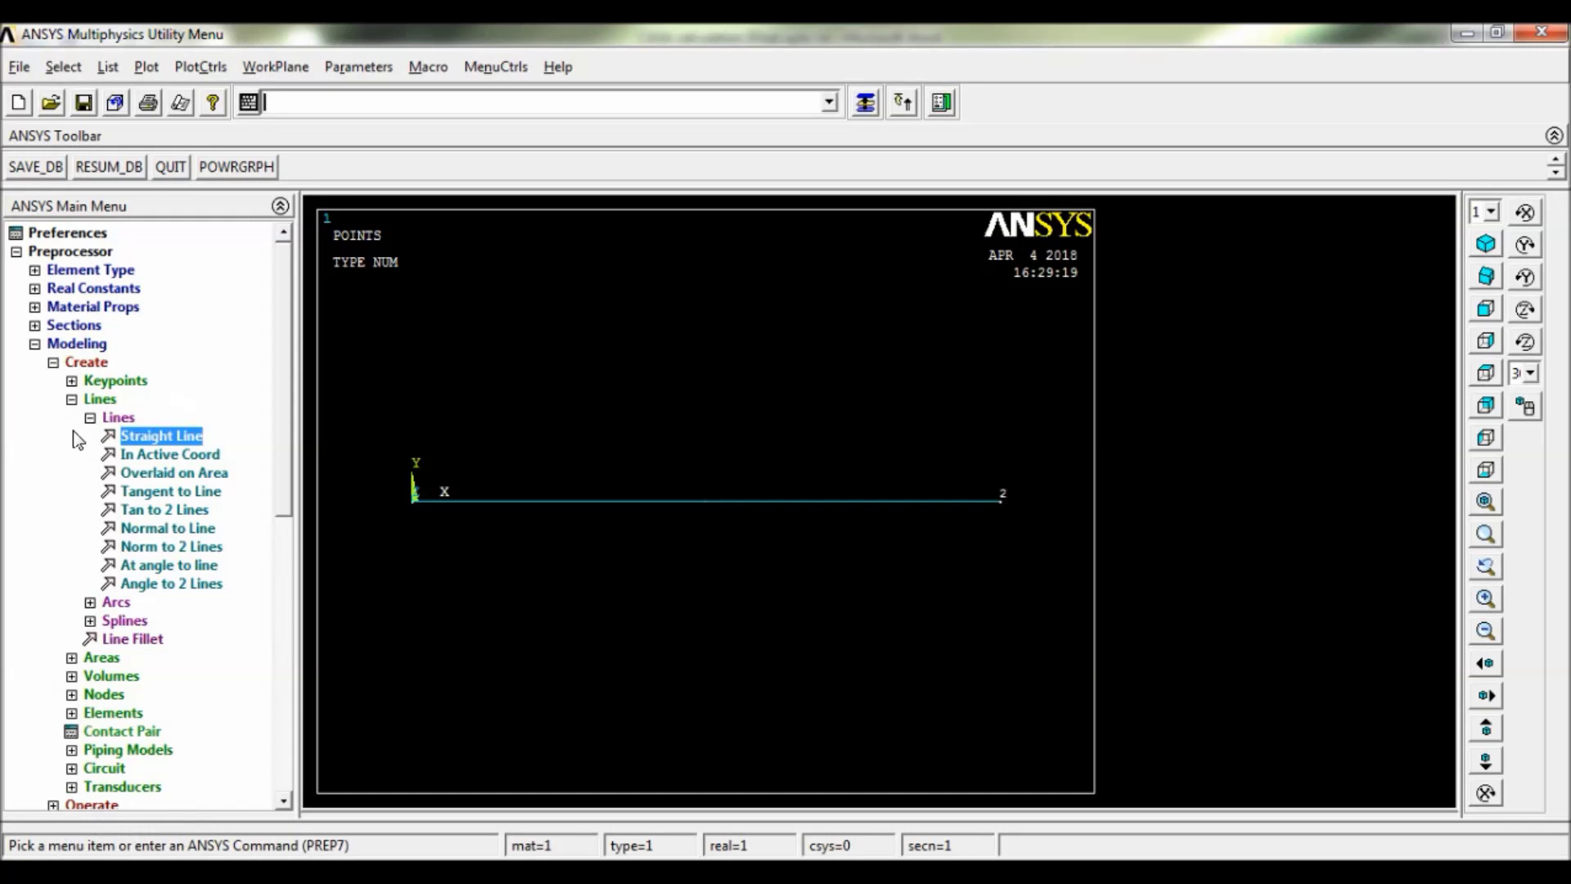
click(51, 347)
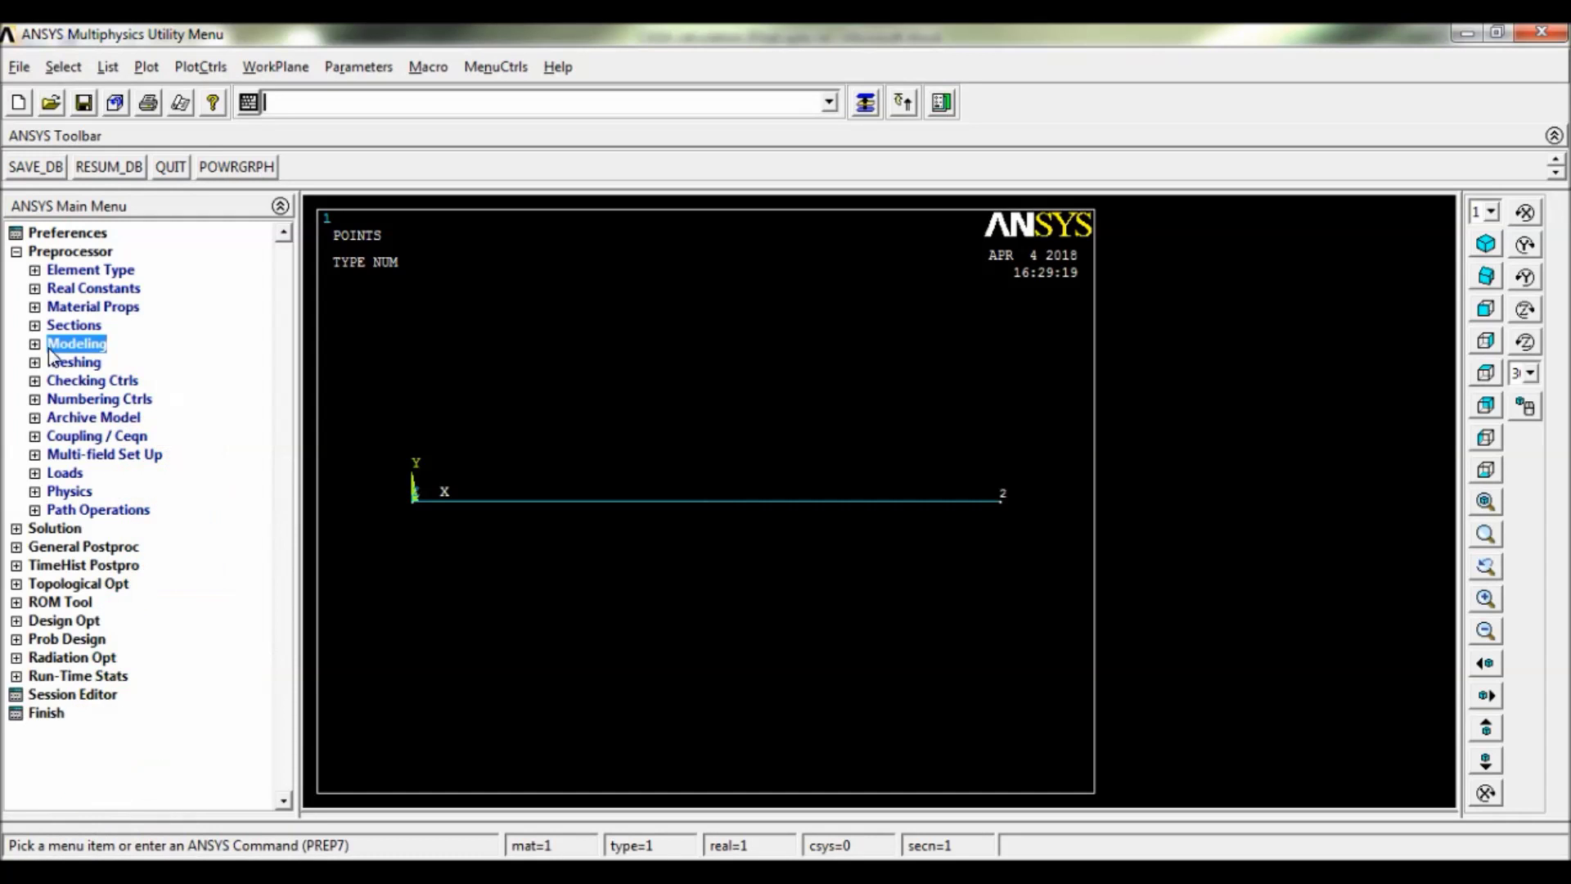
- Set global manual element sizing to SIZE 10 and NDIV 100
click(66, 365)
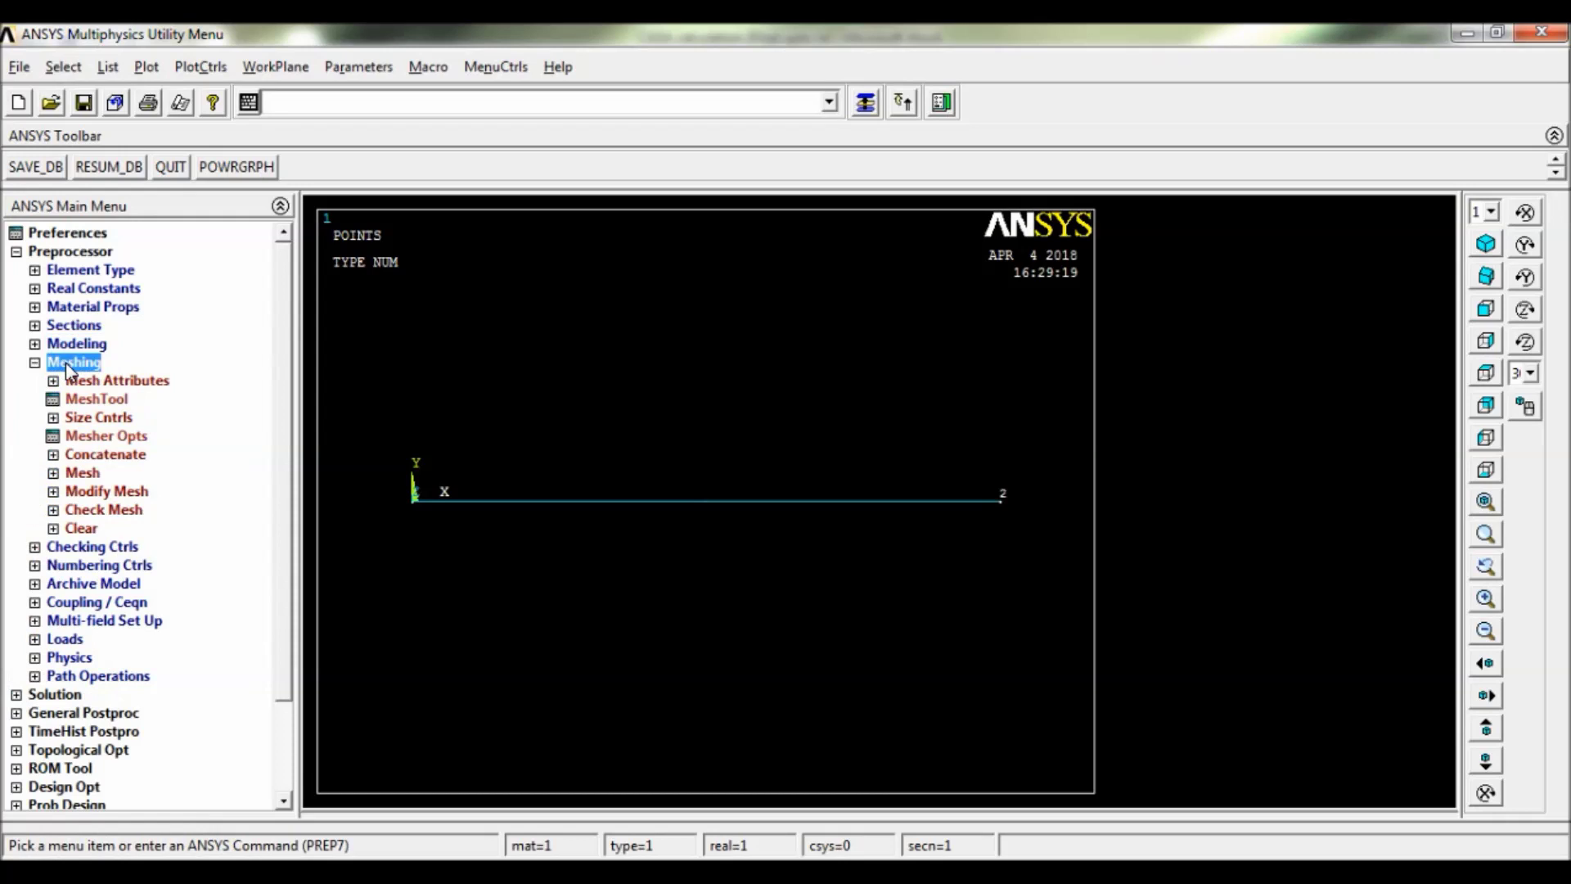
click(105, 417)
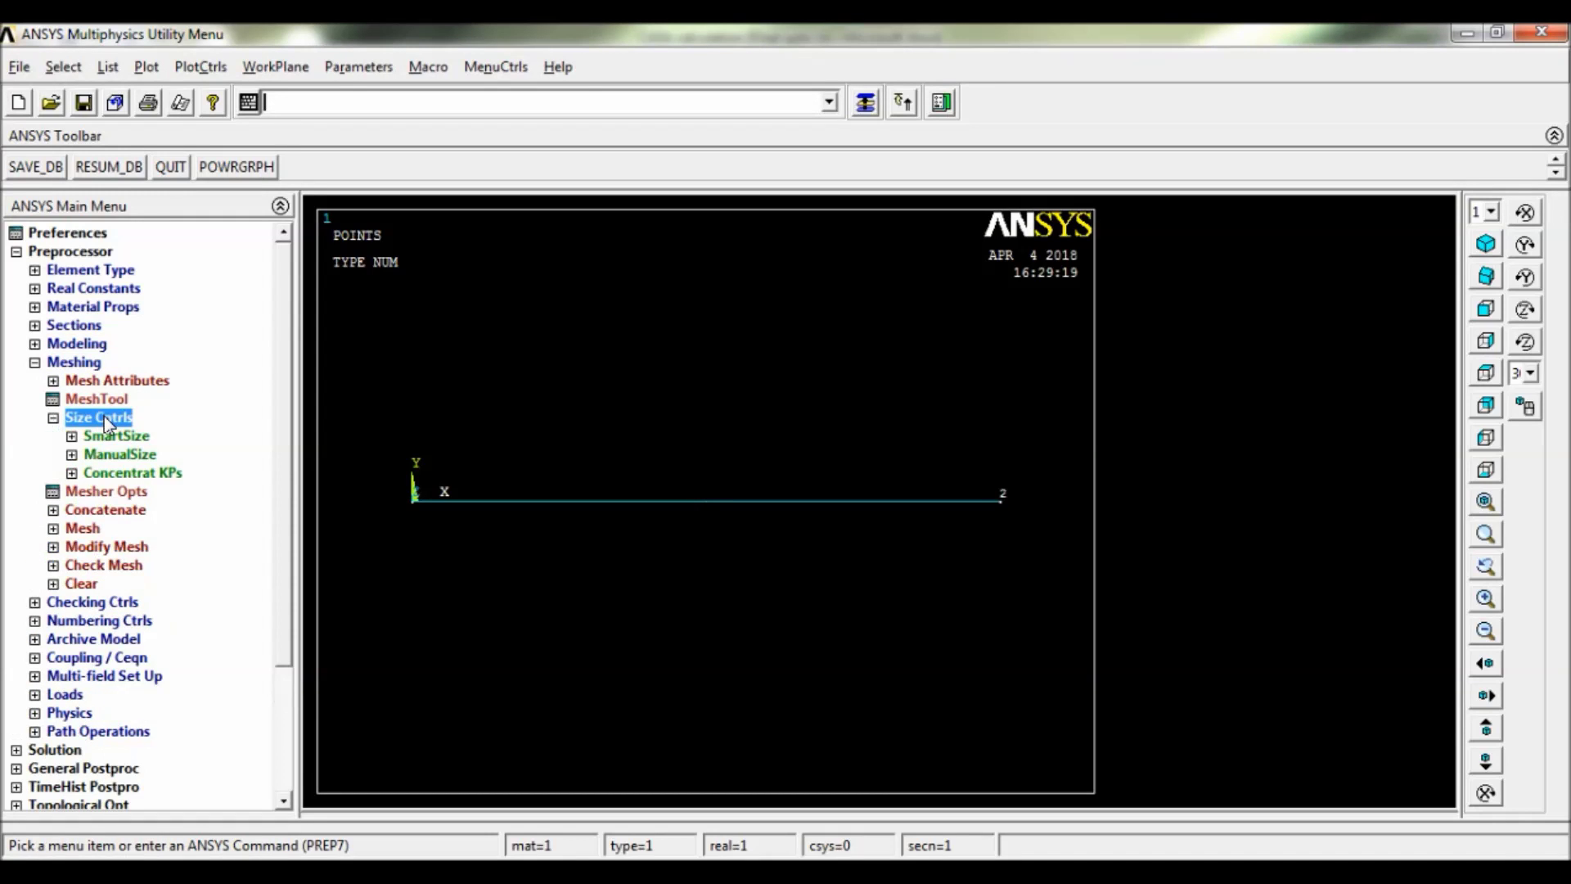
click(129, 453)
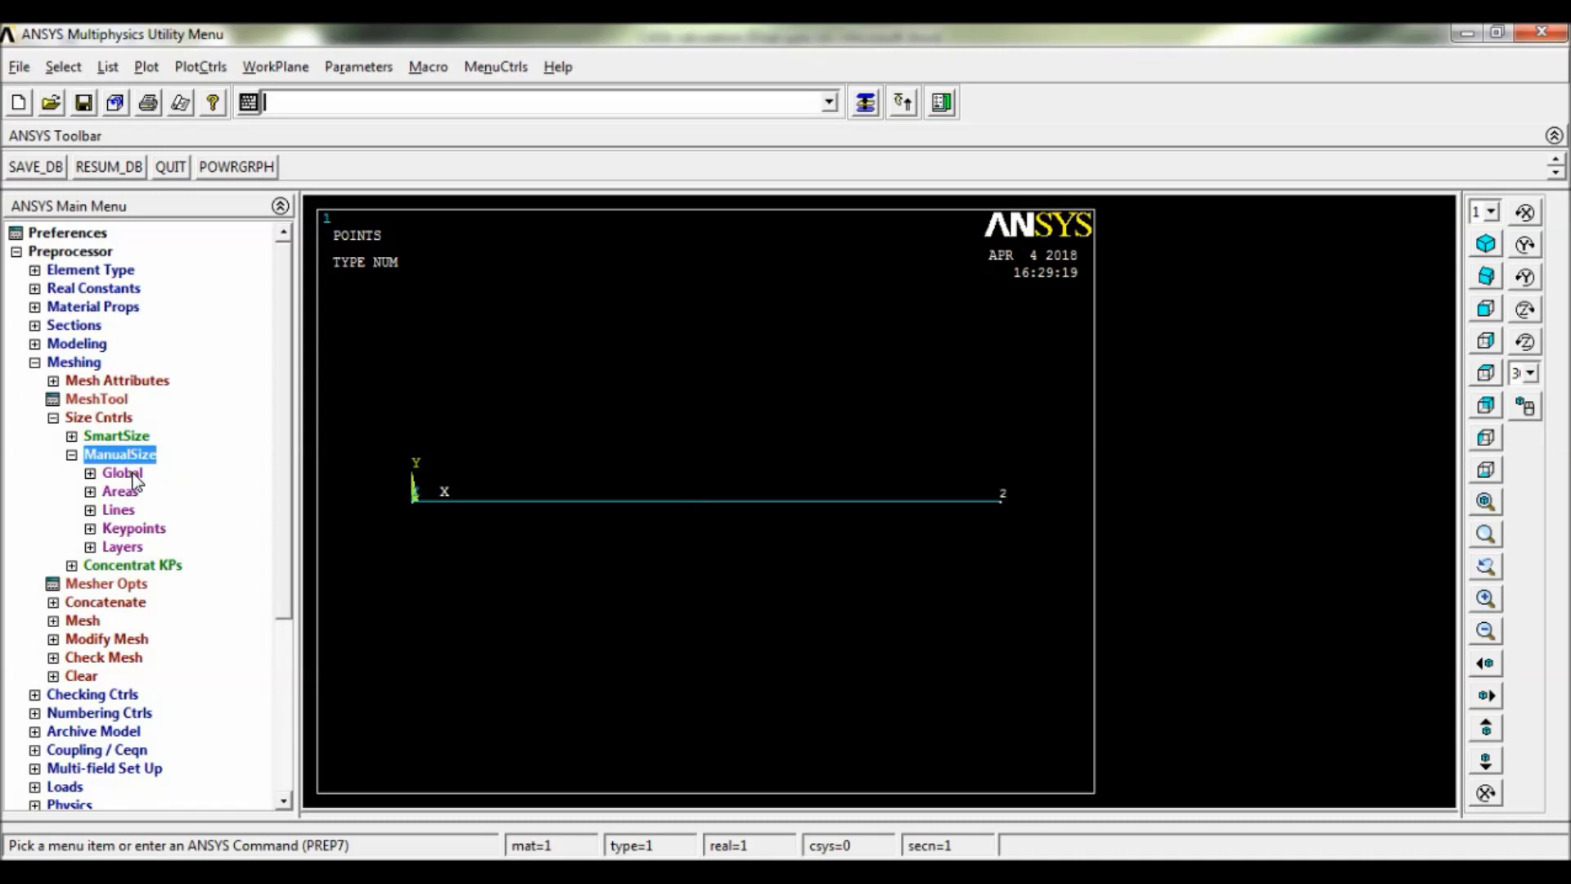
click(131, 475)
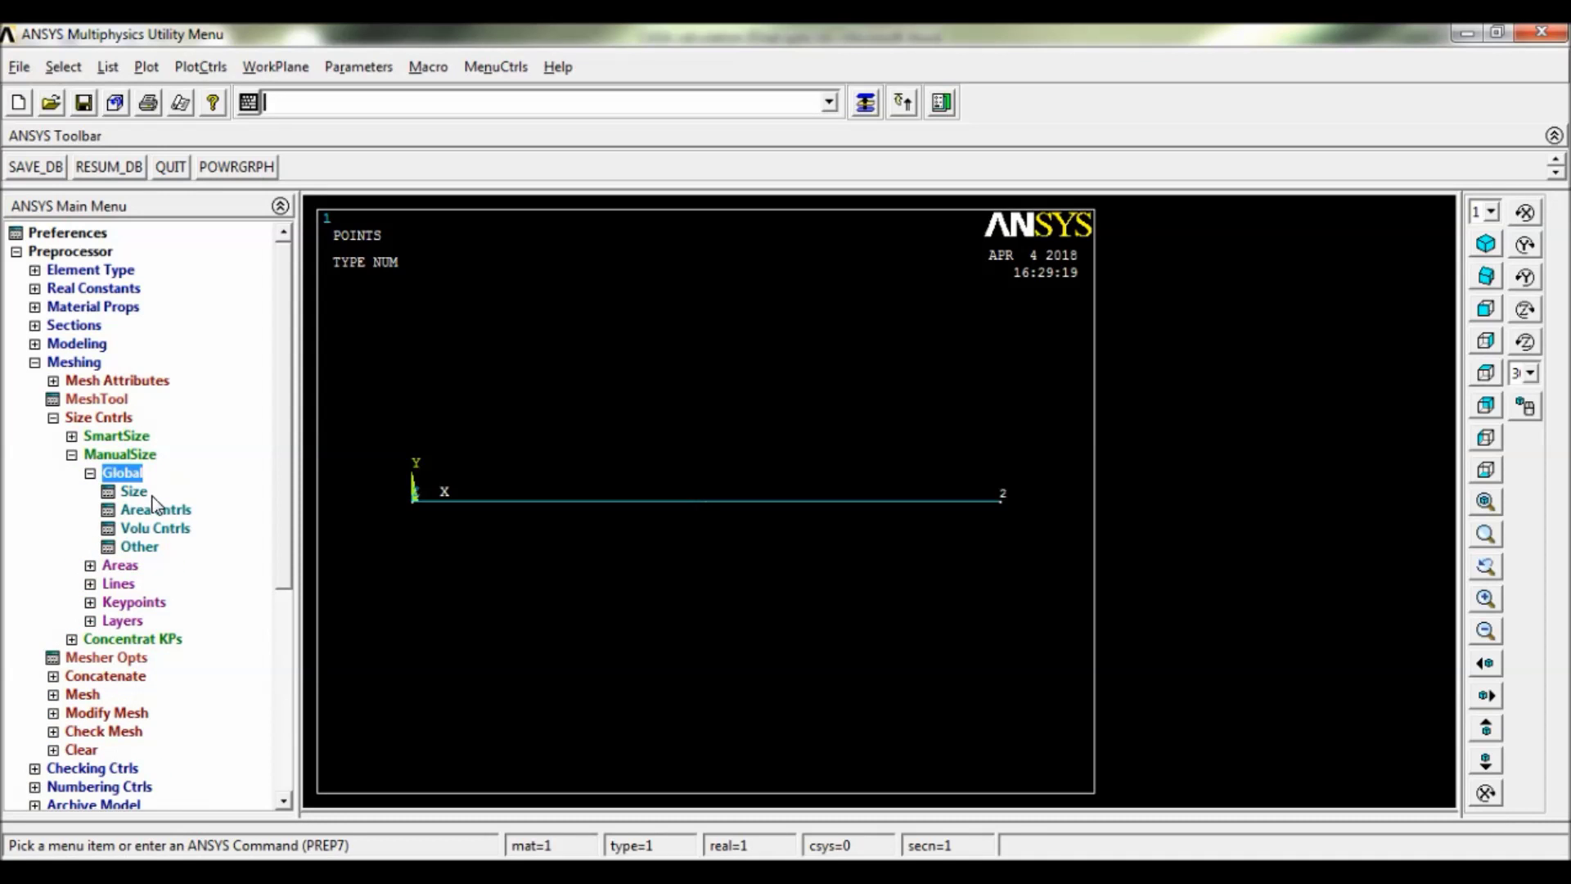
click(134, 493)
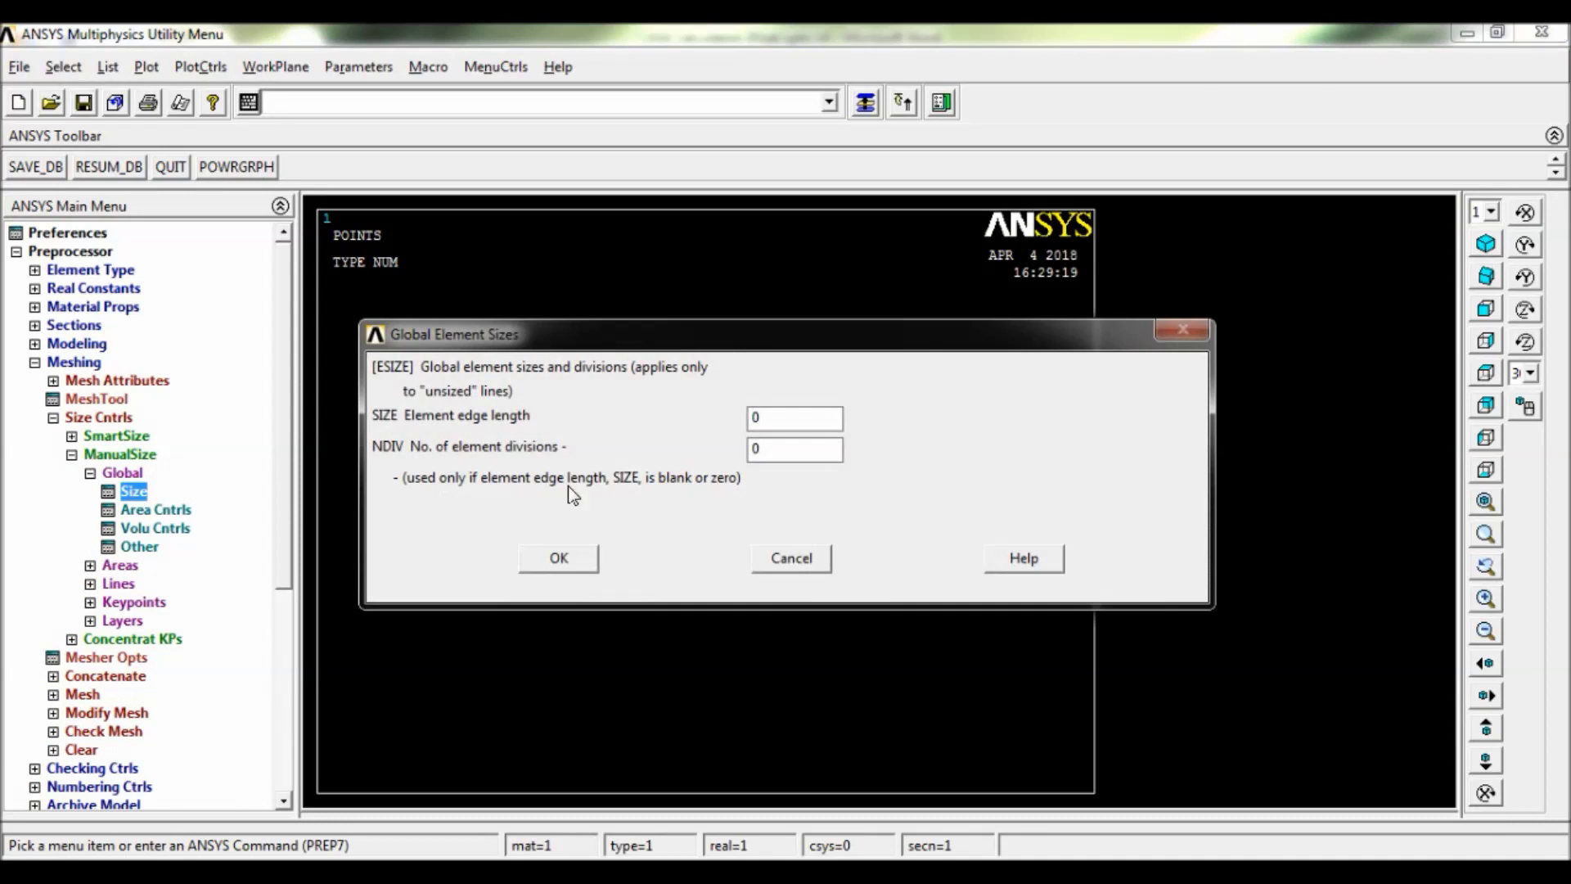
double_click(754, 417)
text(10)
double_click(806, 448)
text(100)
click(577, 559)
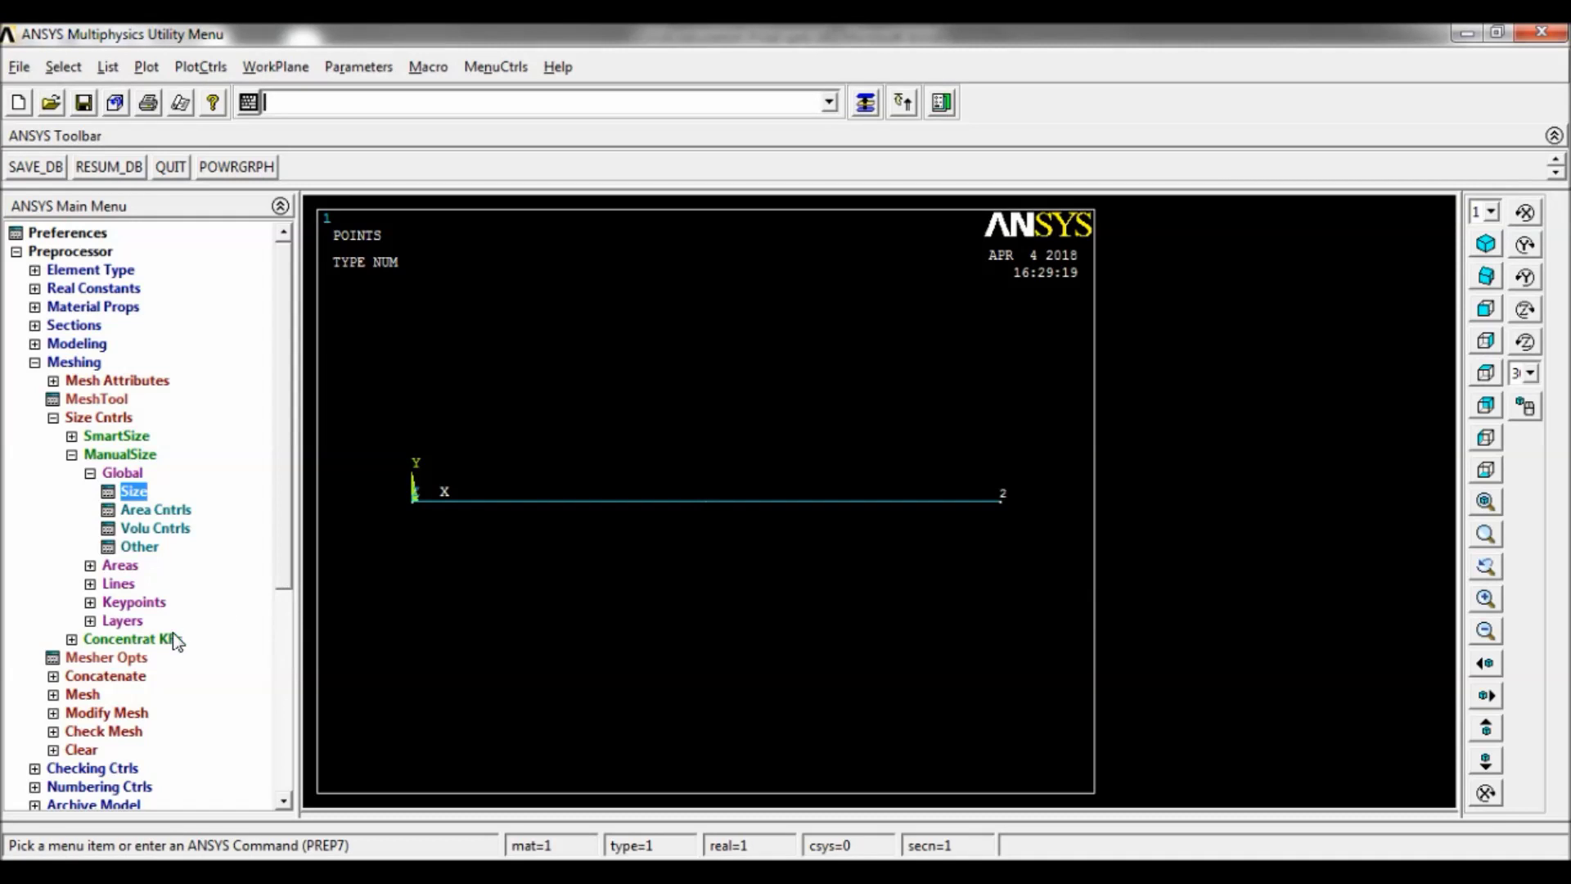
click(82, 697)
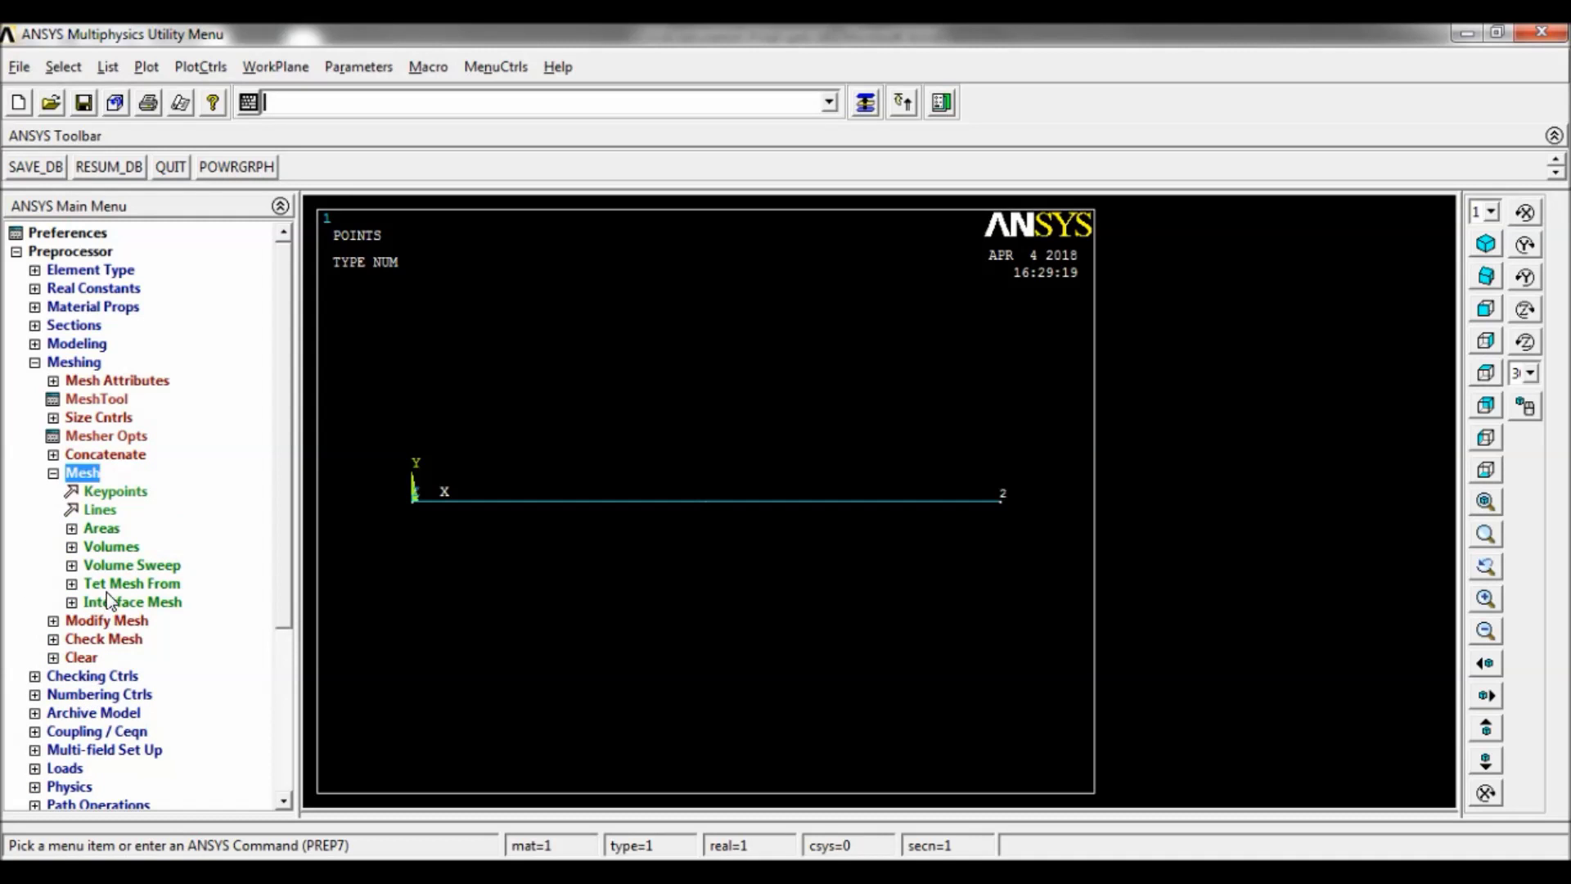
- Mesh all lines of the model and replot it as lines
click(105, 511)
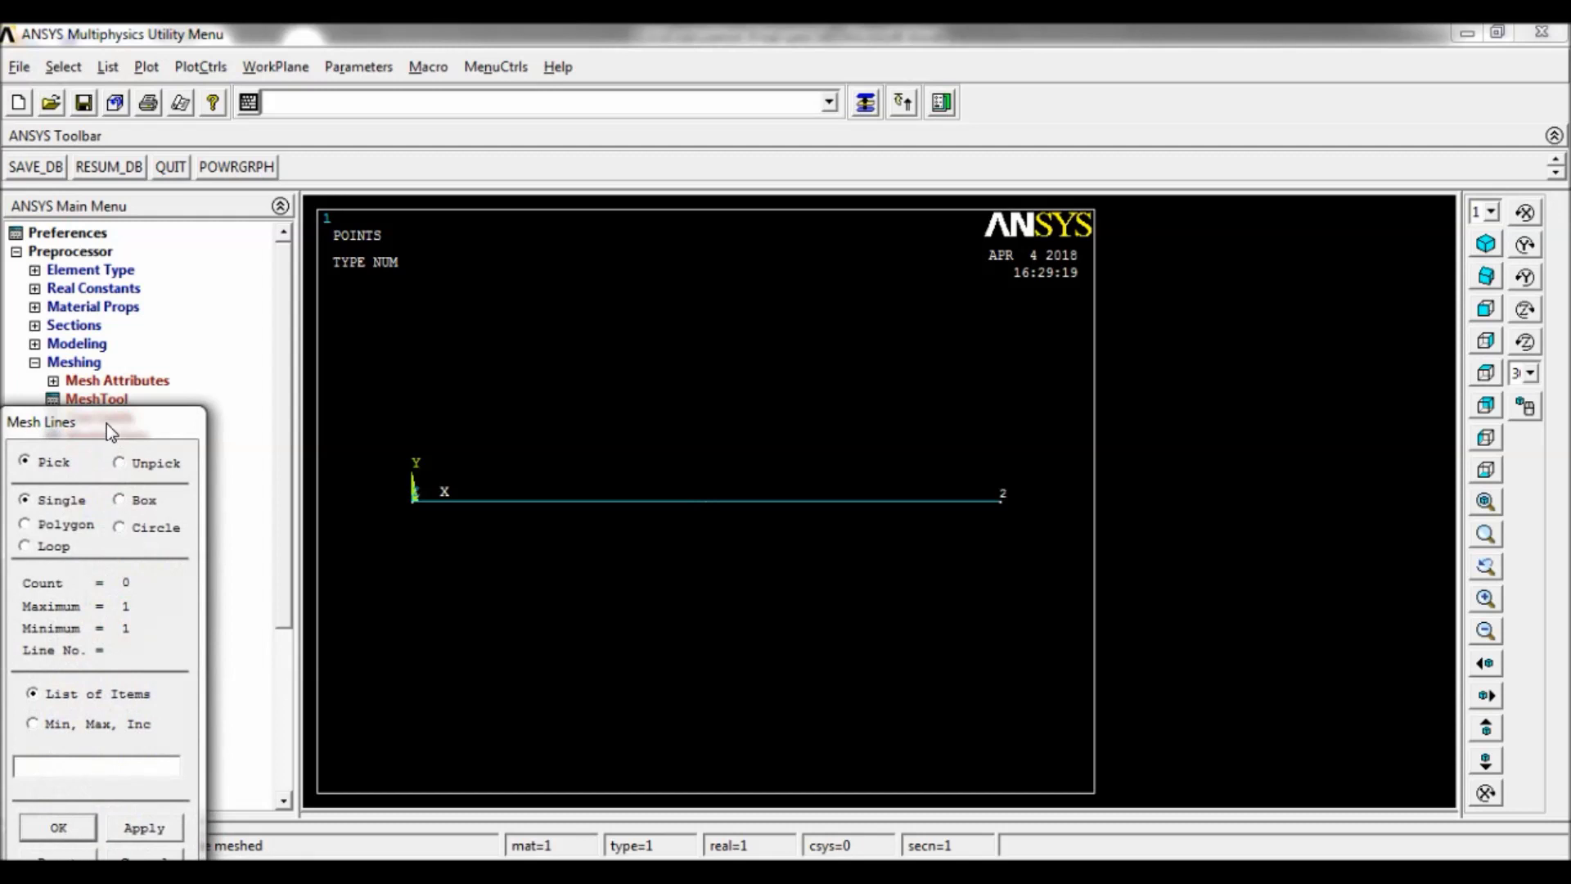
drag(107, 424, 154, 204)
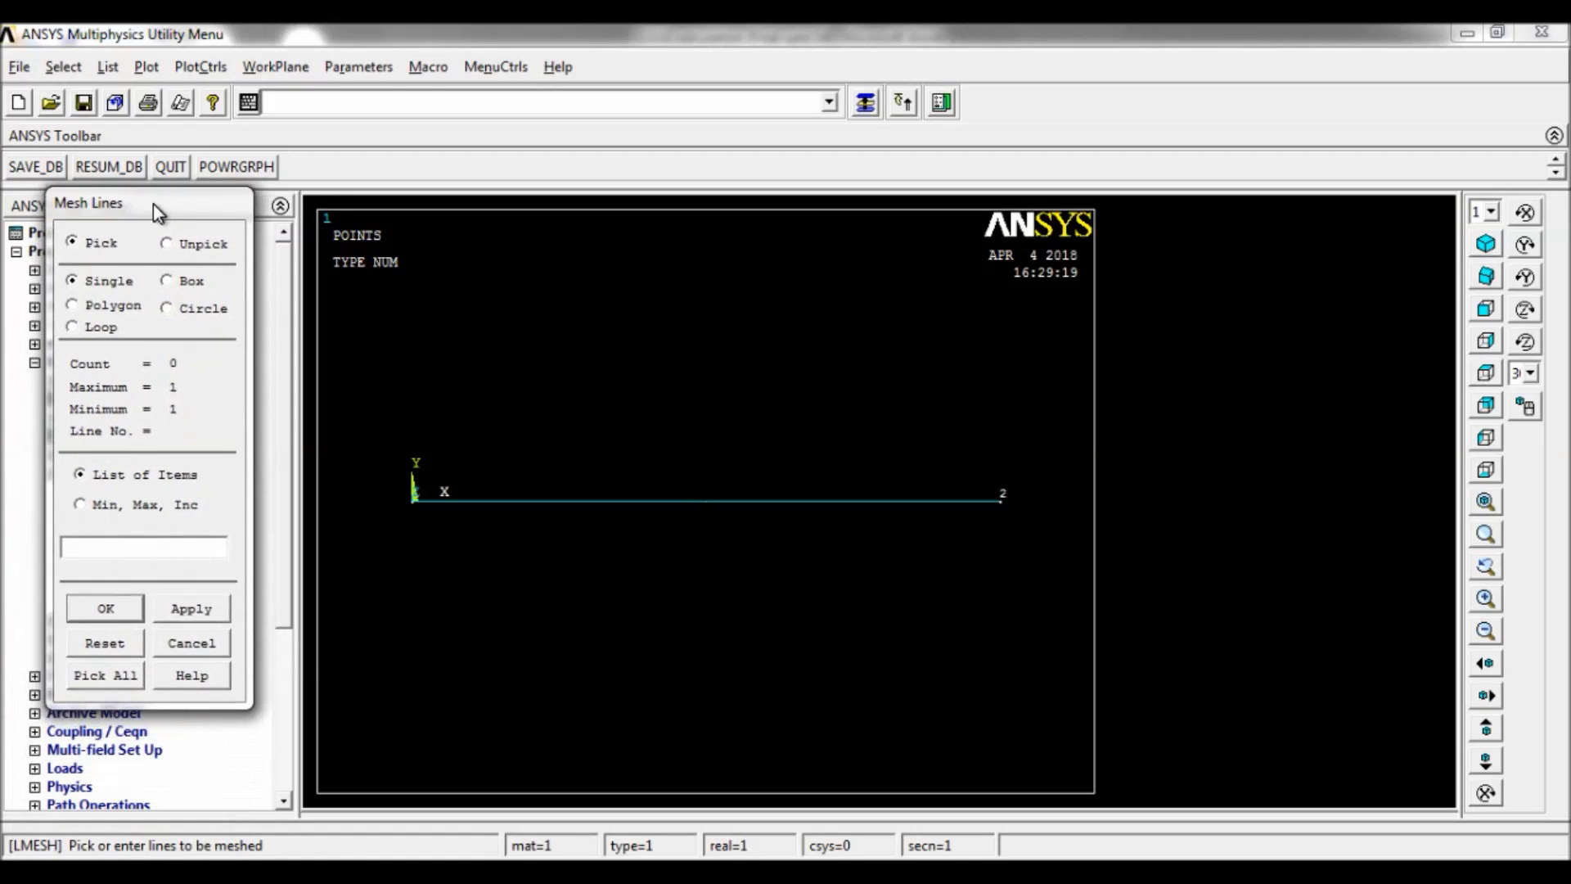
click(104, 676)
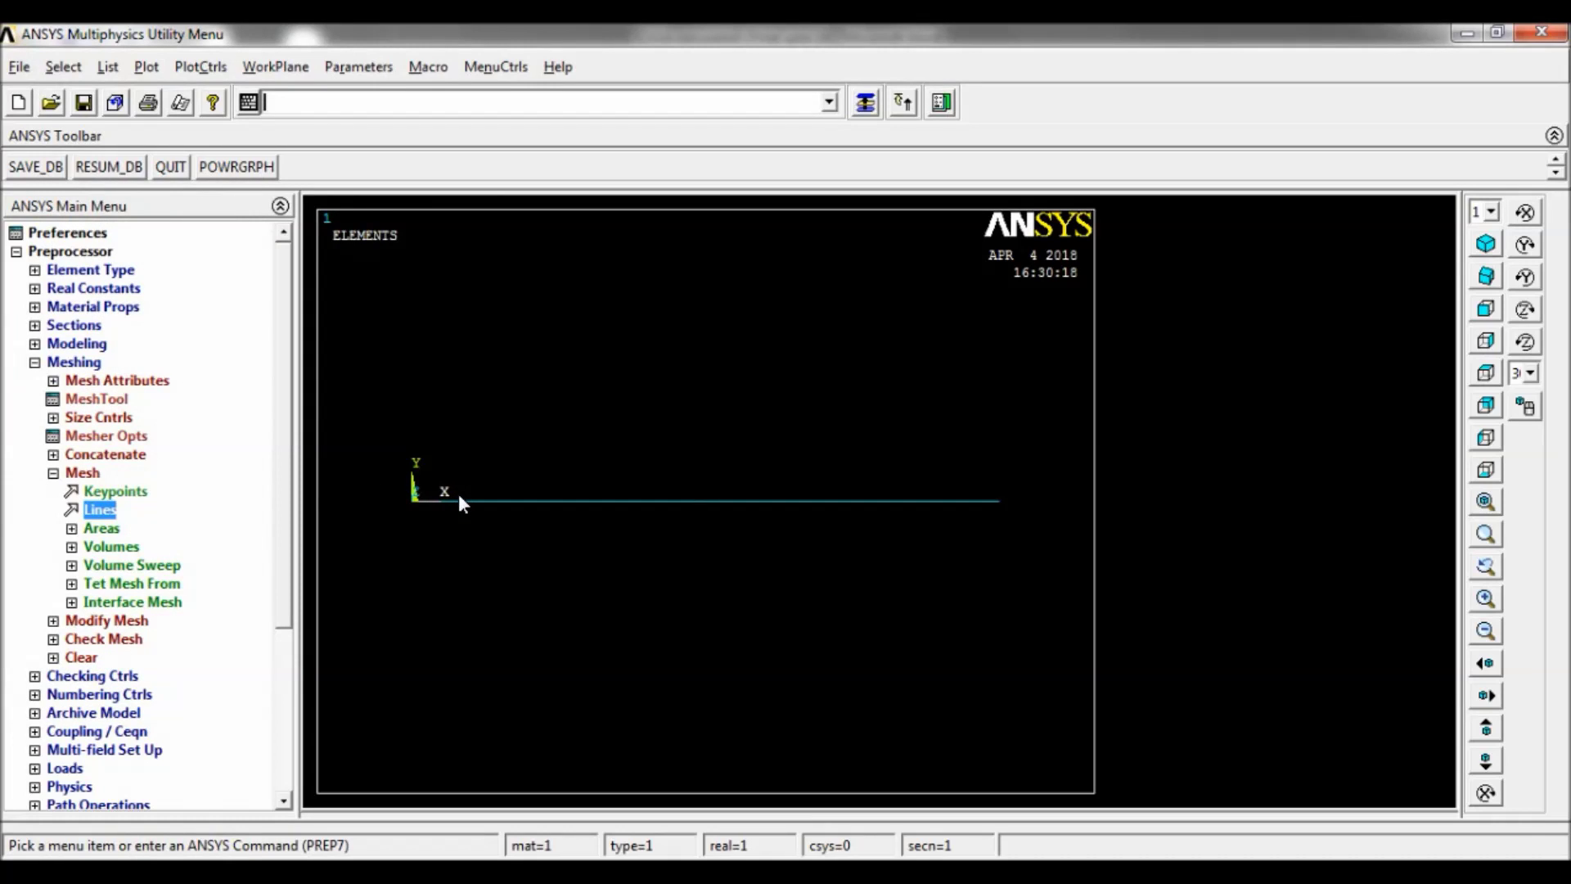
click(146, 67)
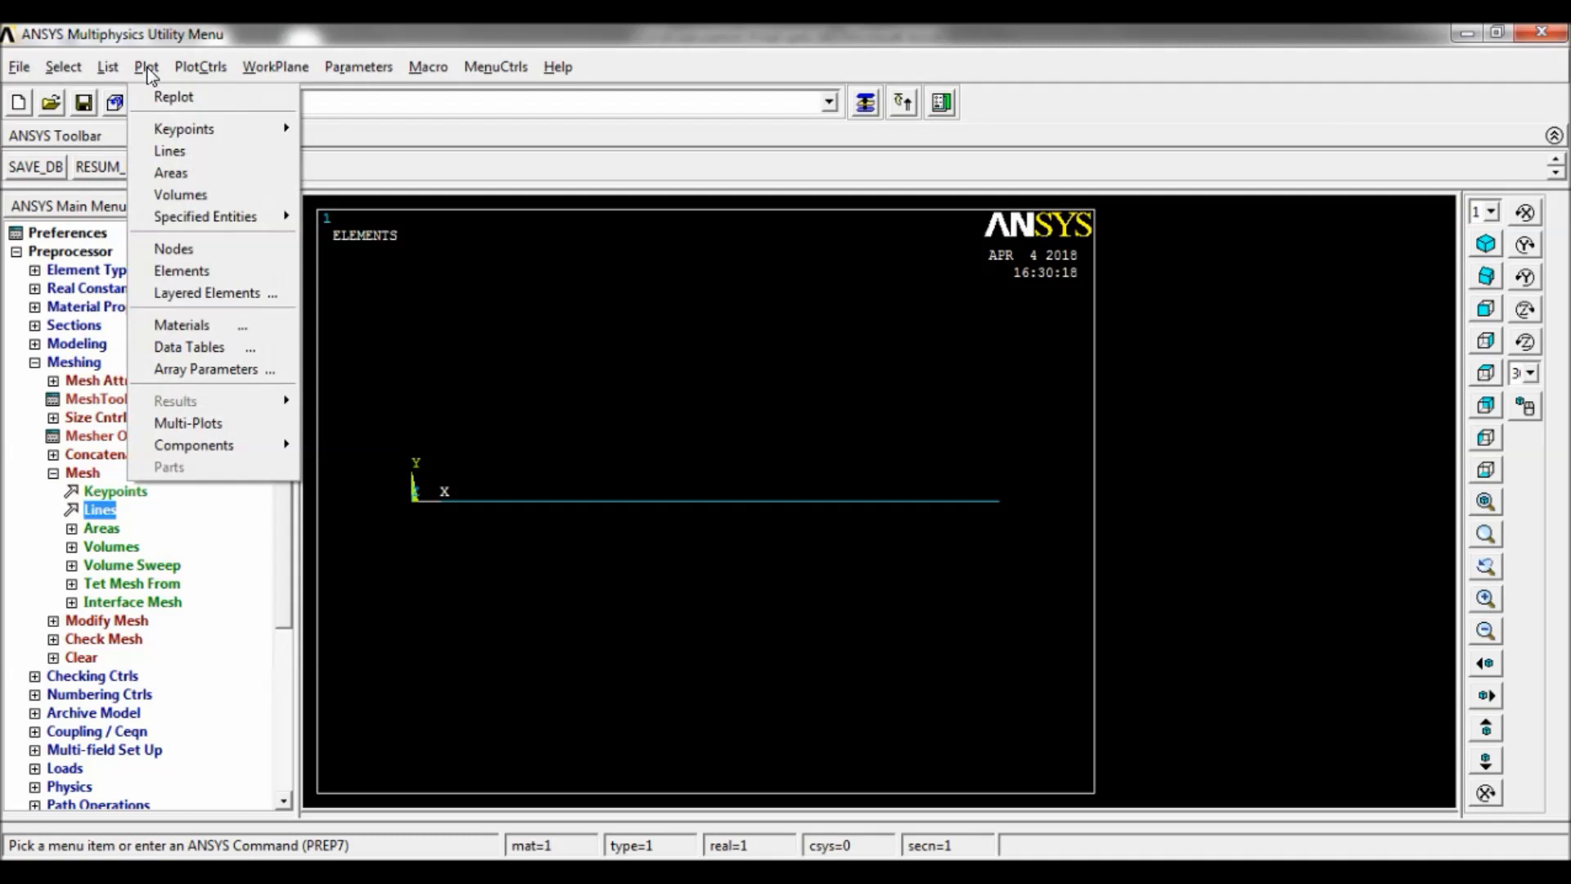
click(183, 151)
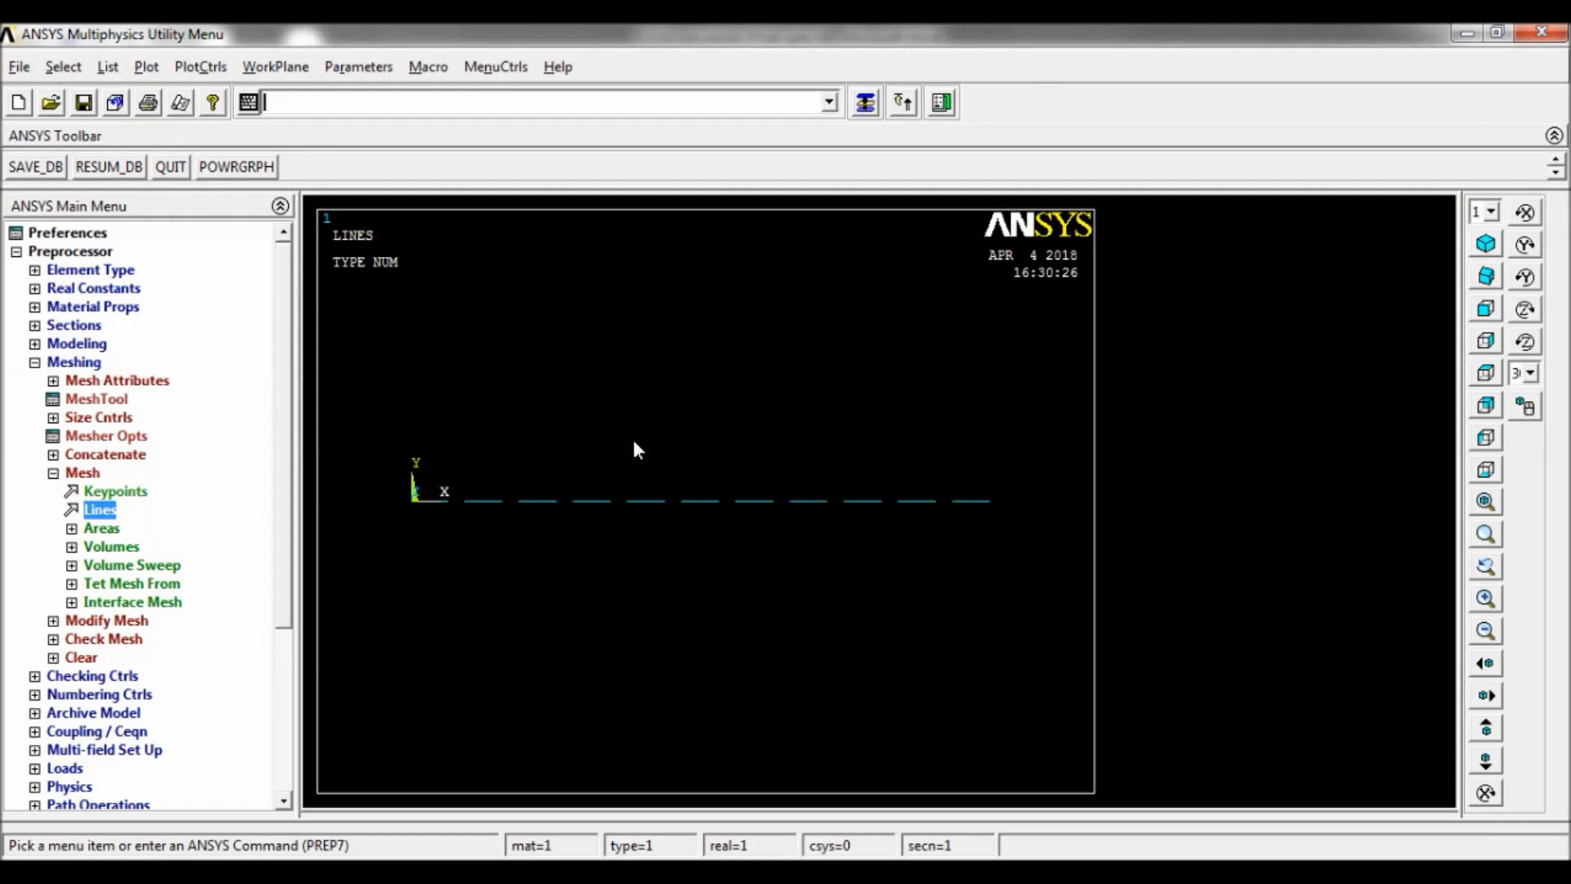
click(16, 252)
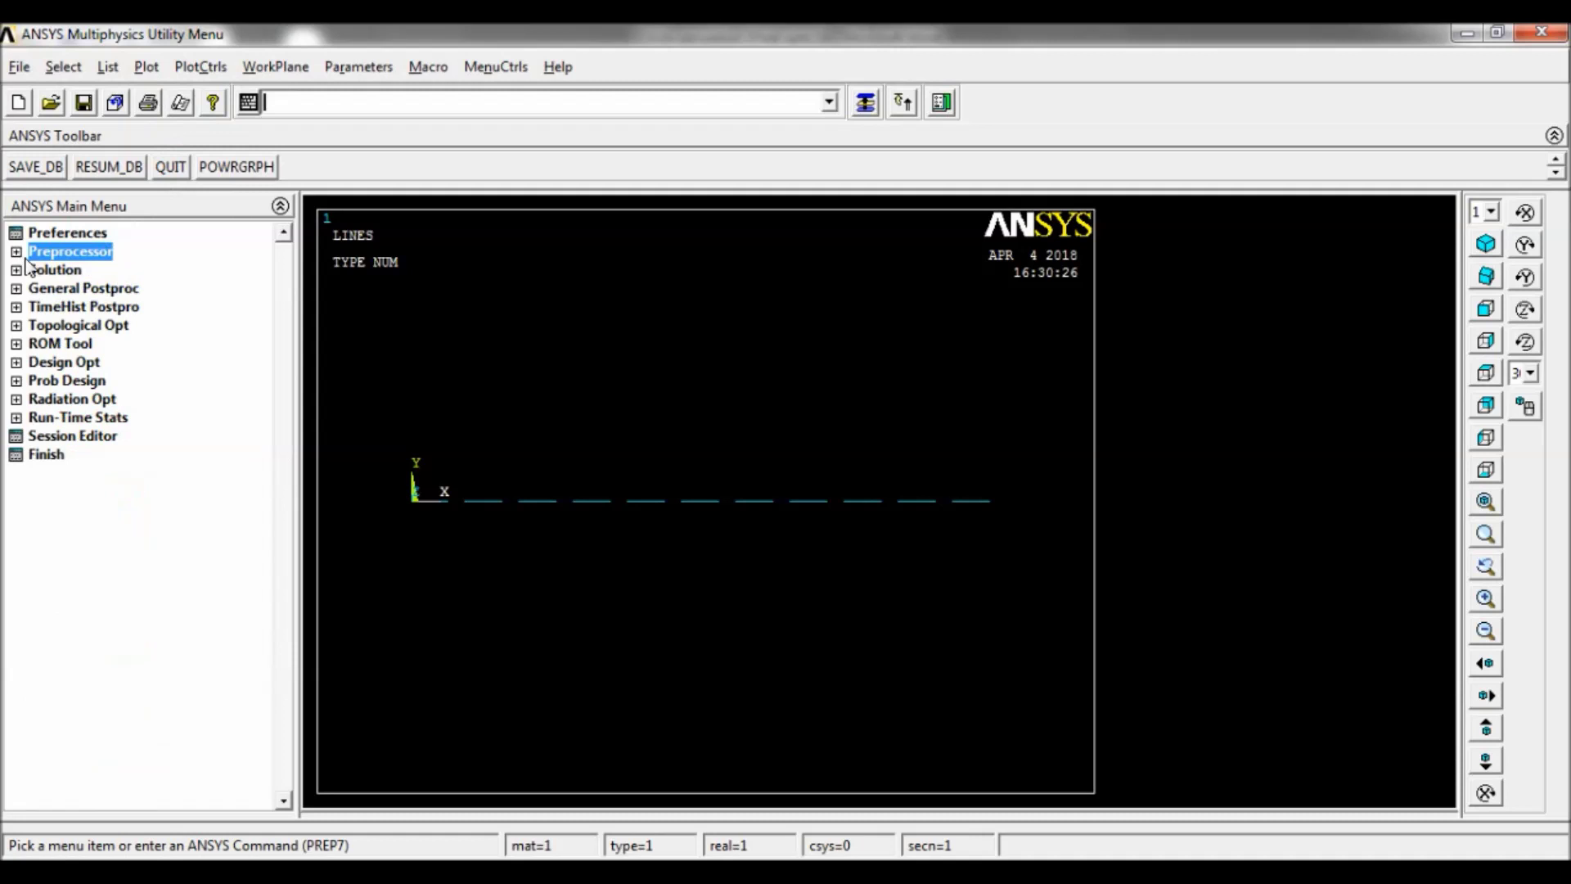
- Apply an All DOF displacement constraint on keypoint 1 at the left end
click(45, 270)
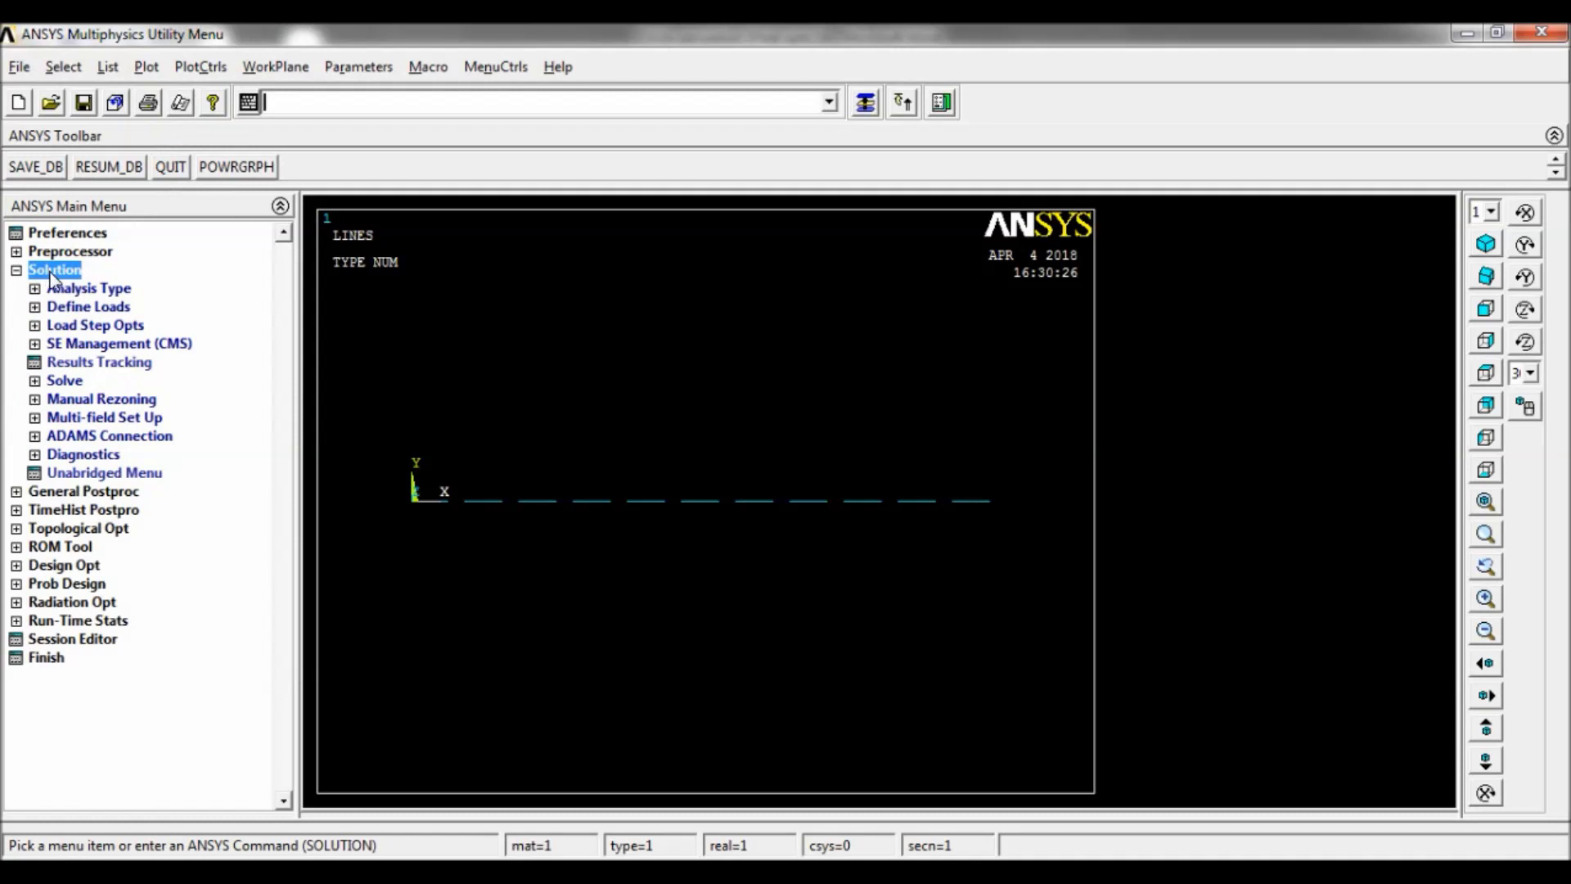
click(77, 307)
click(82, 344)
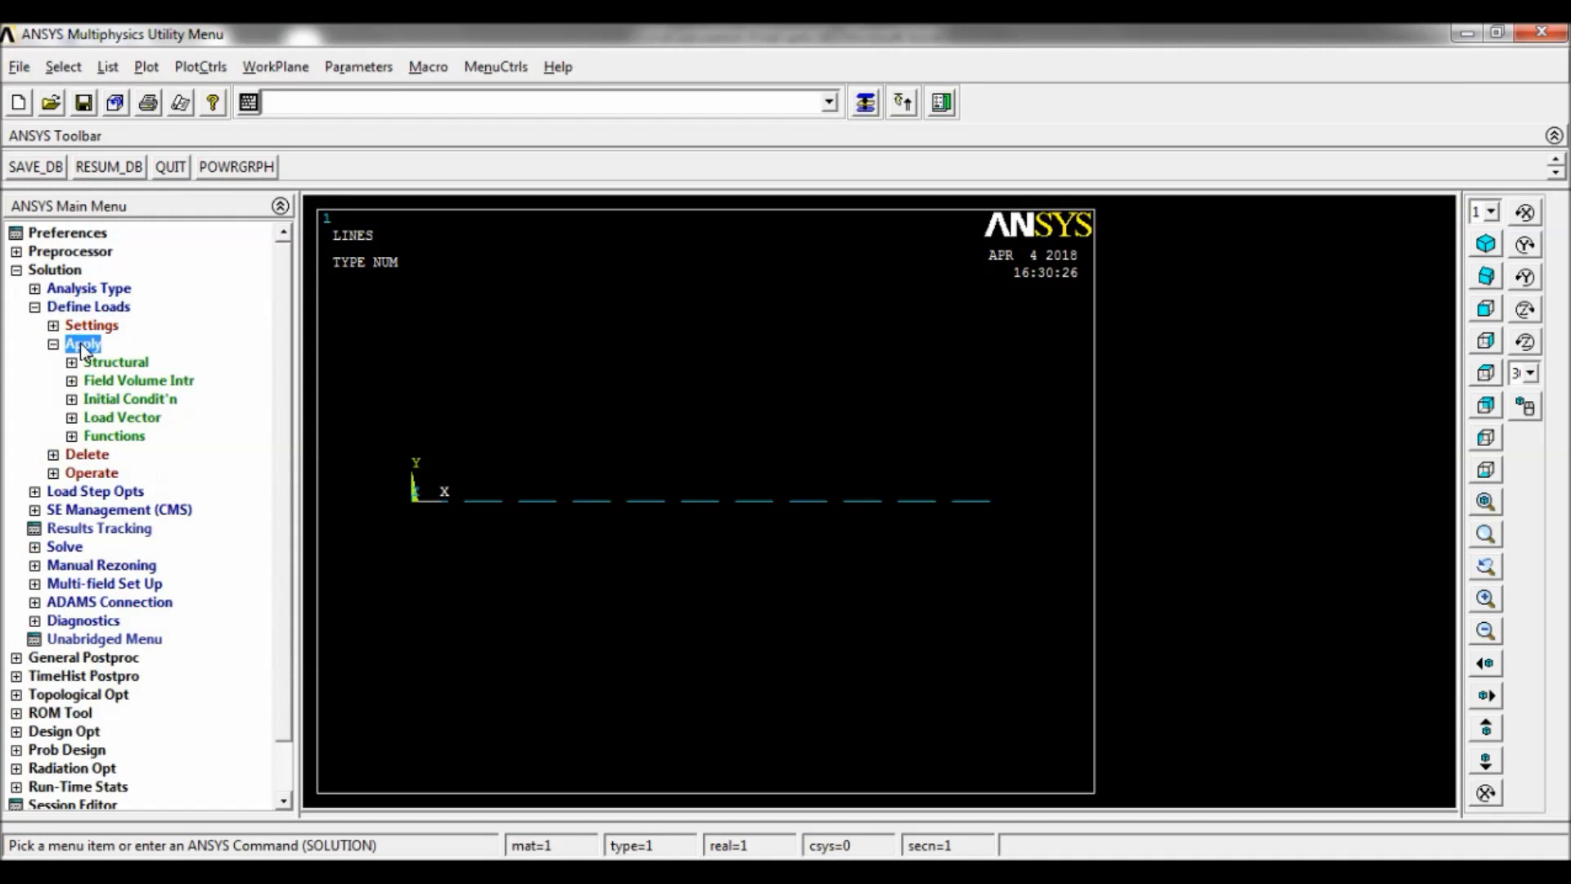
click(115, 365)
click(134, 379)
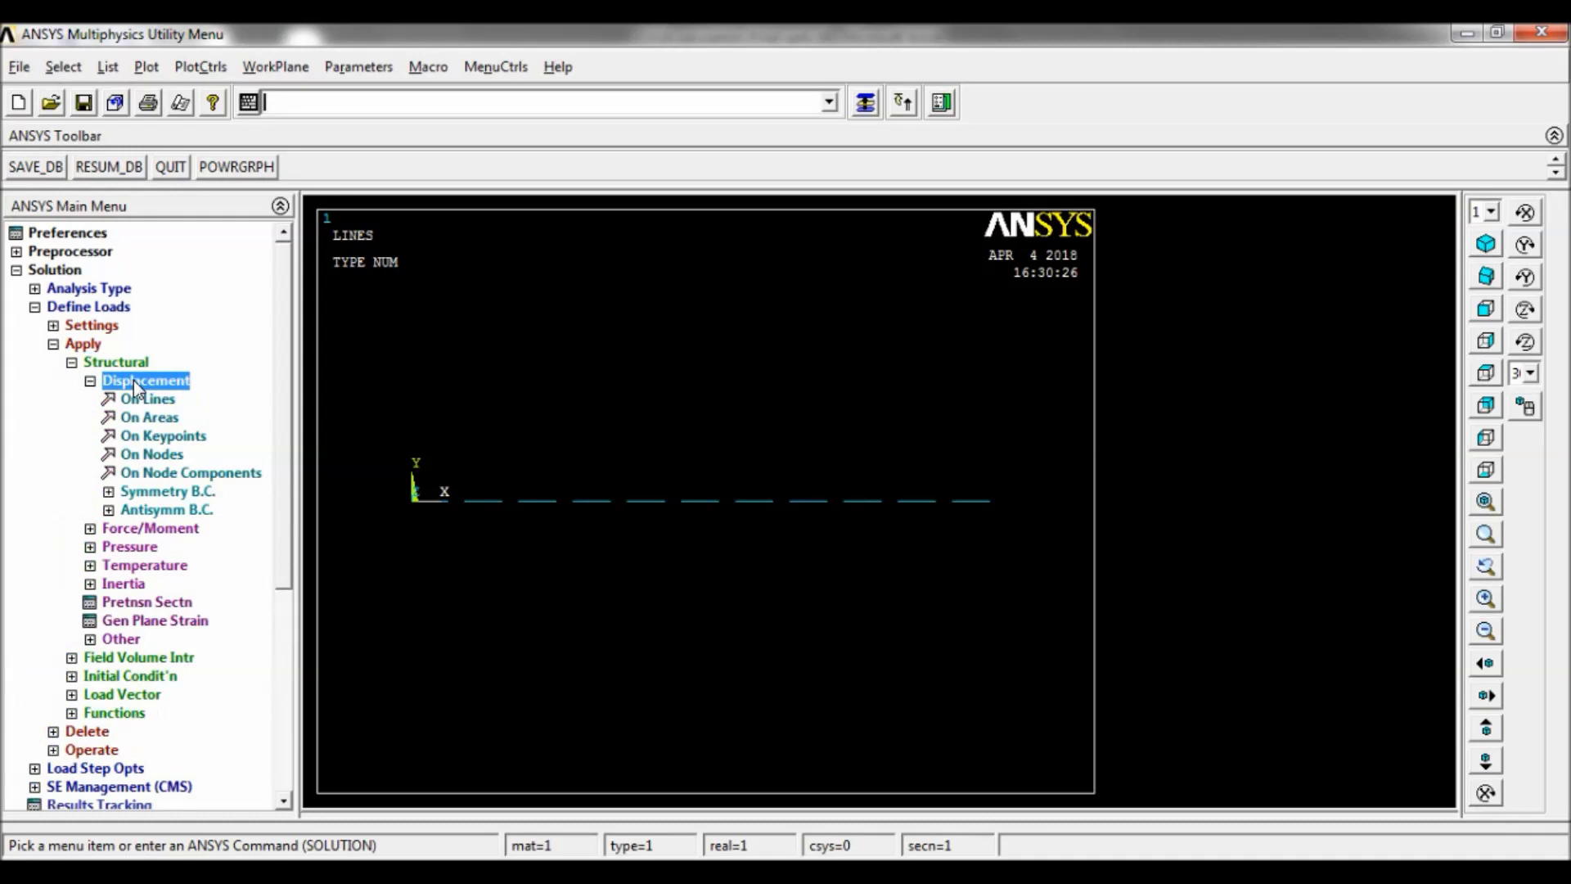
click(176, 436)
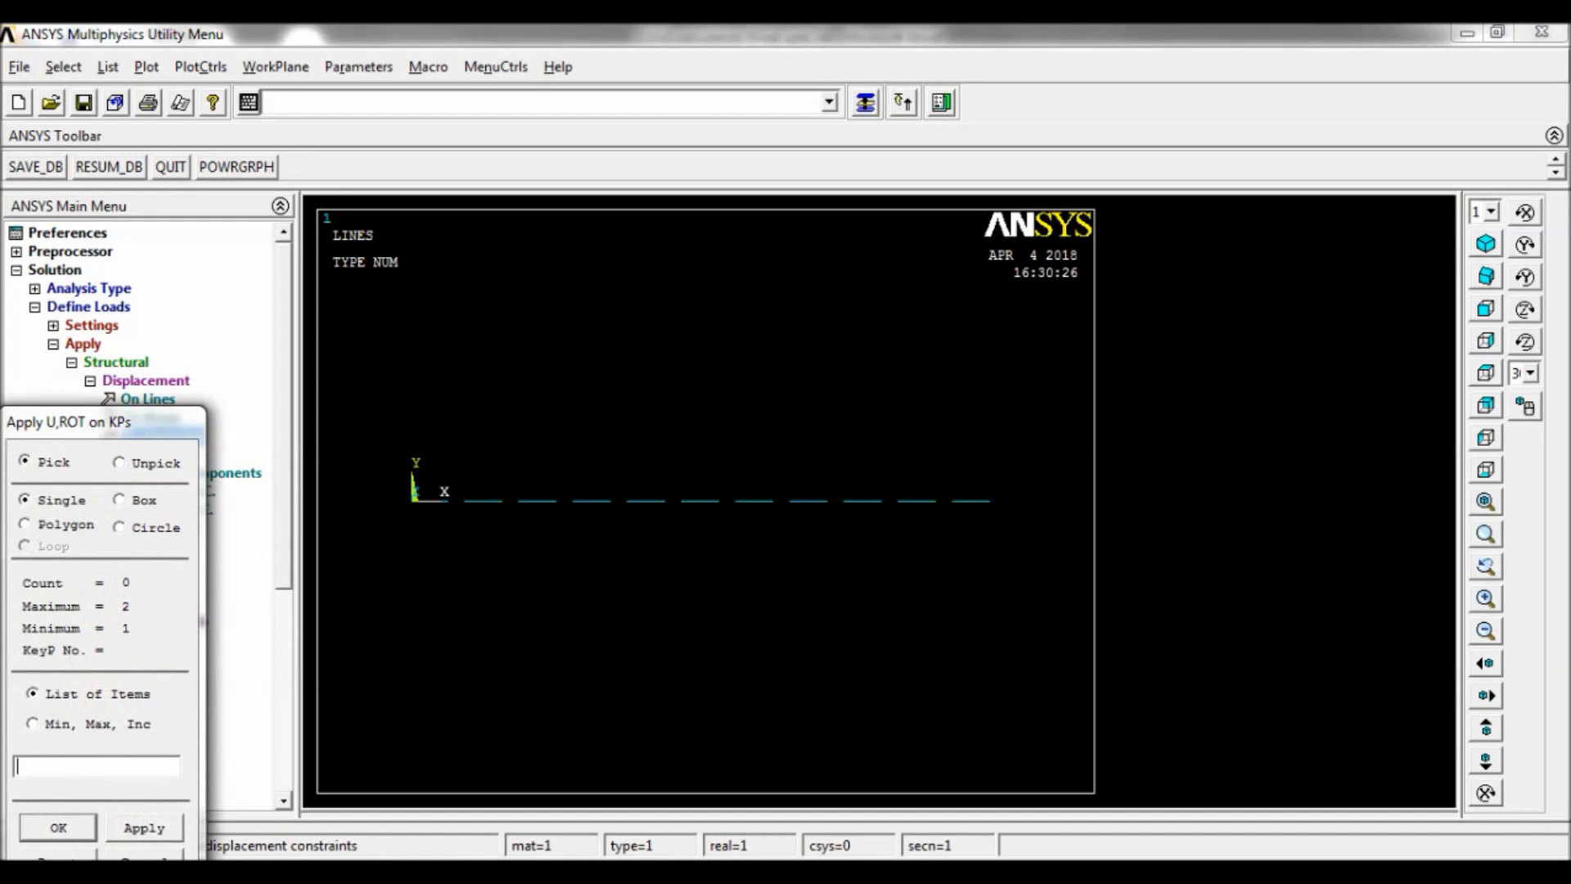
click(413, 497)
click(151, 829)
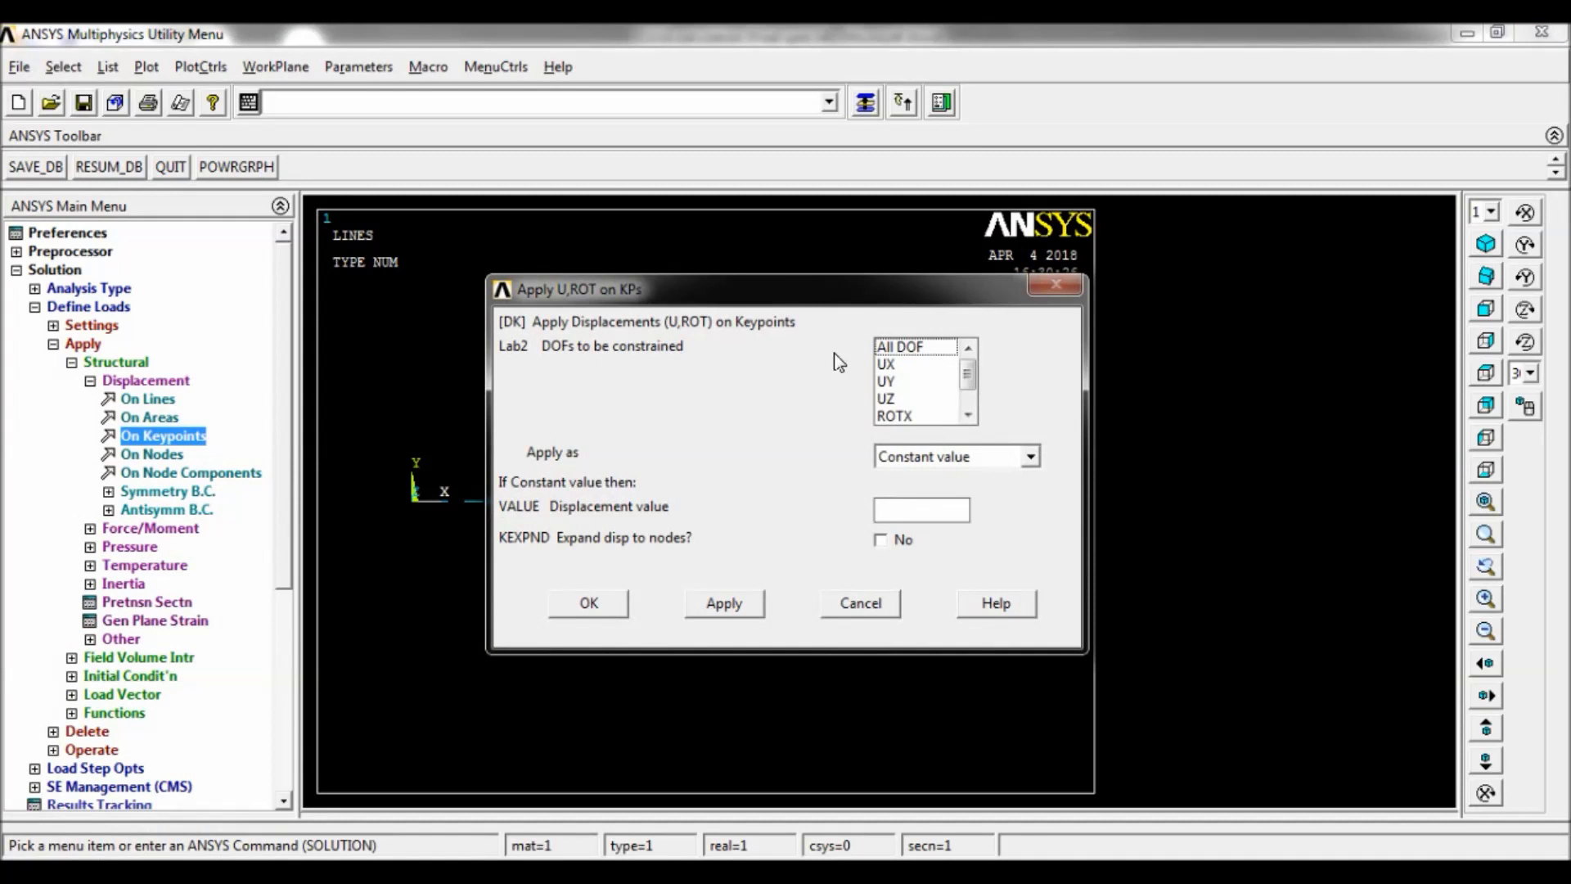
click(895, 346)
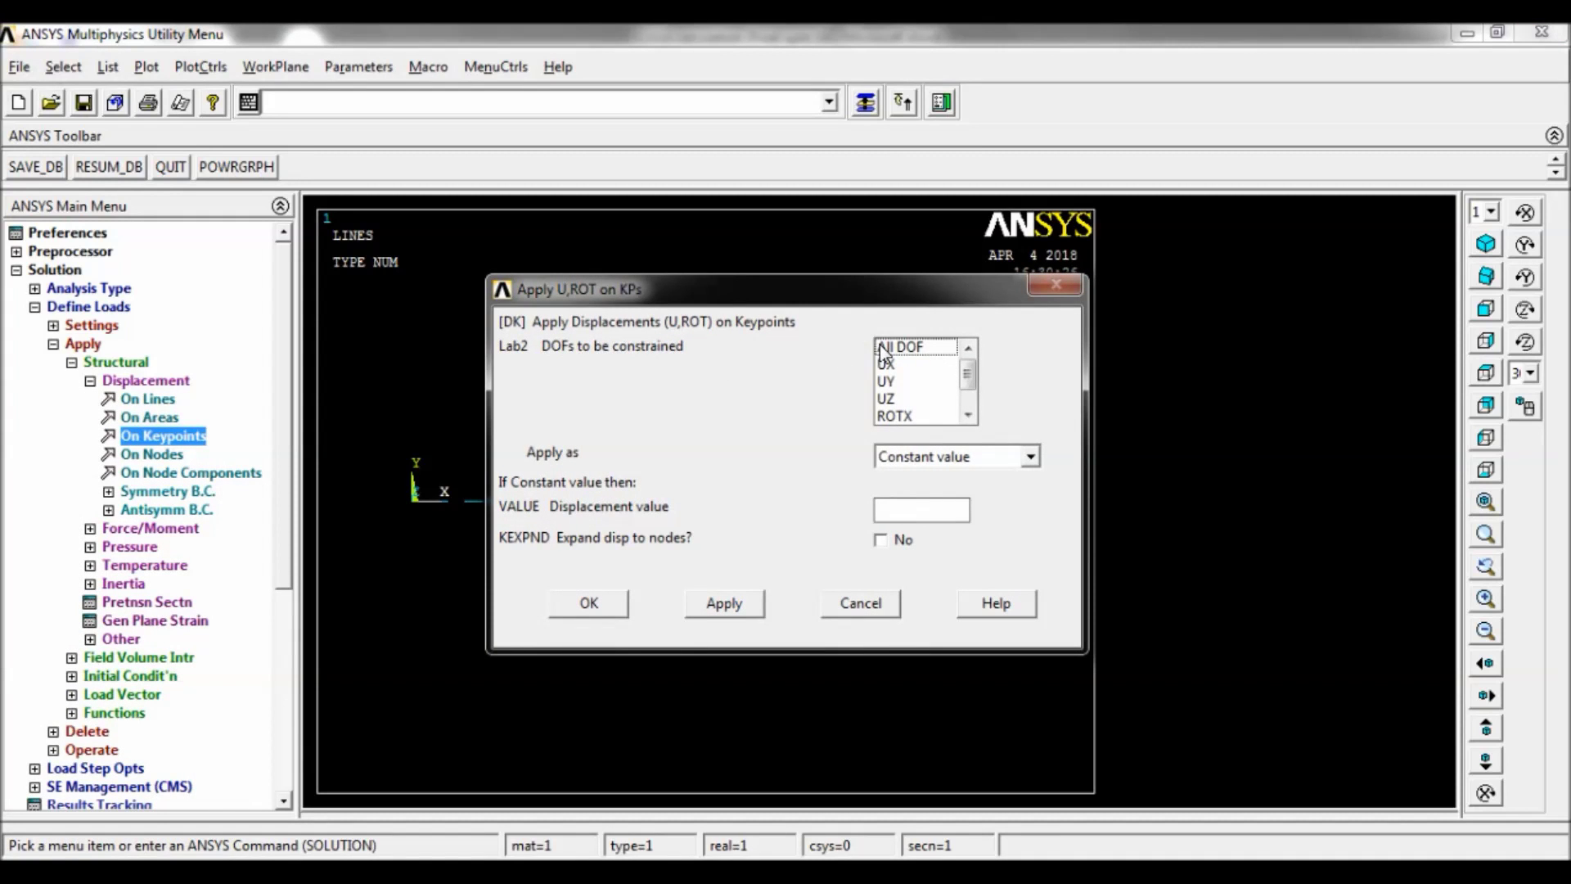
click(587, 603)
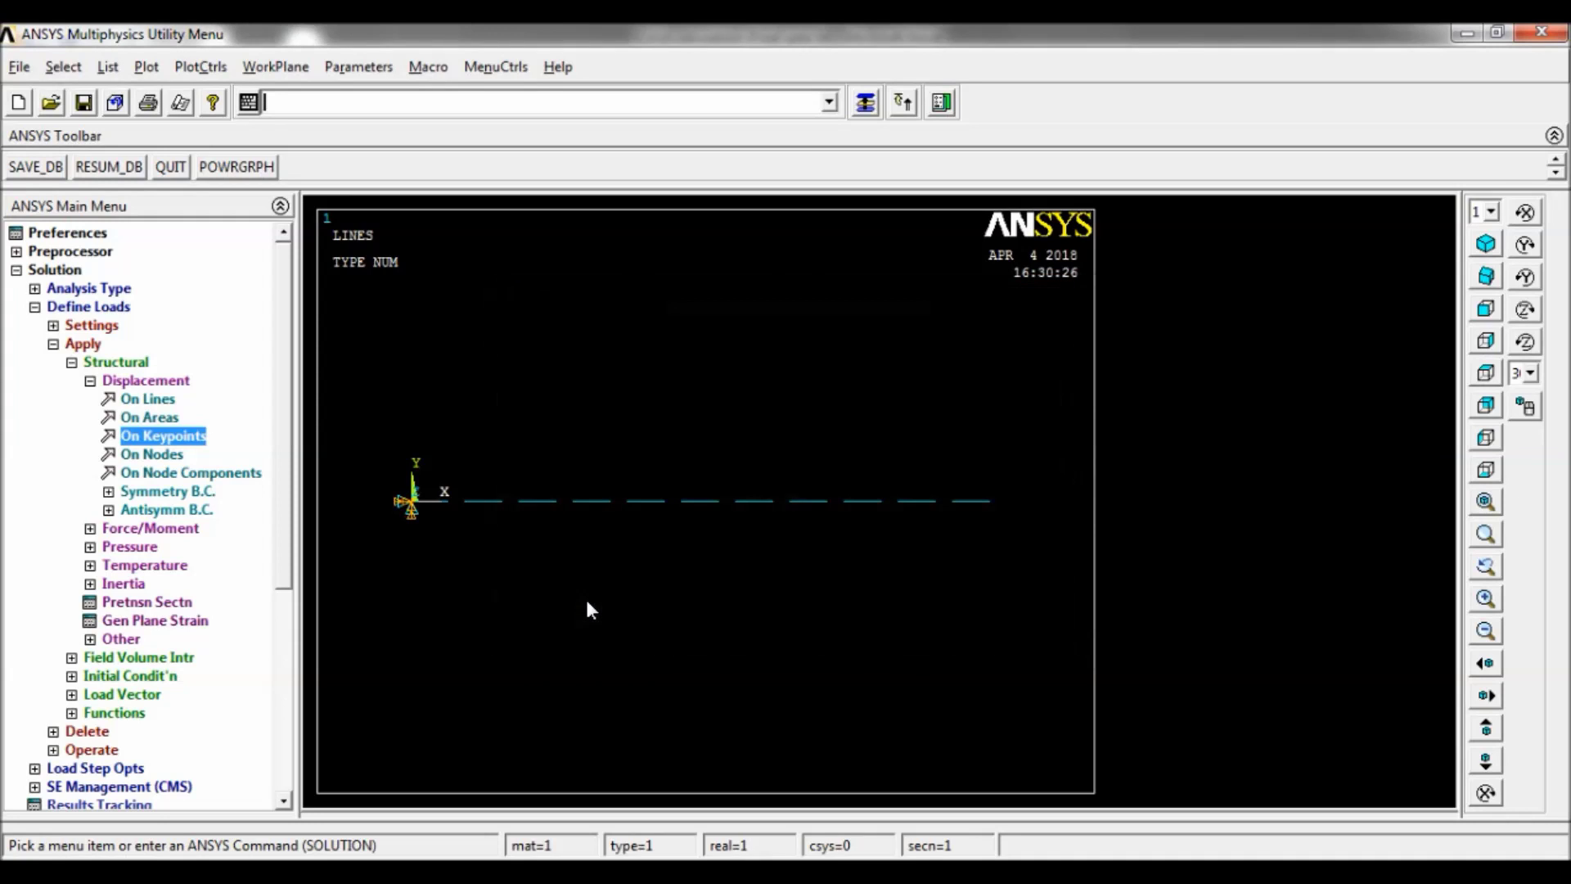
click(178, 530)
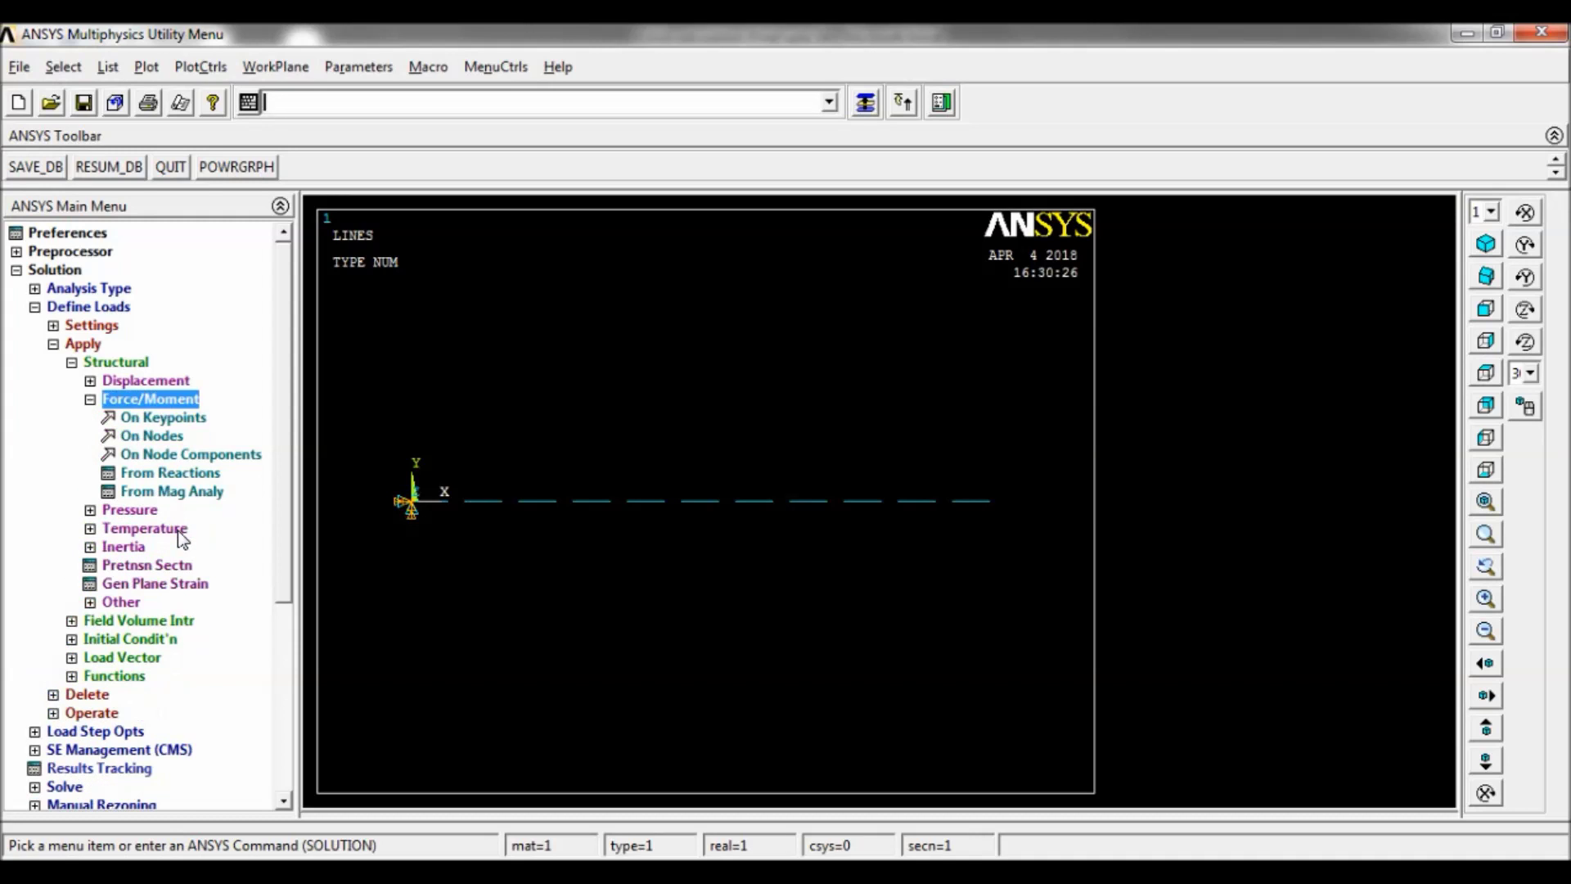
- Apply an FY force of -10e3 on keypoint 2 at the beam tip
click(190, 419)
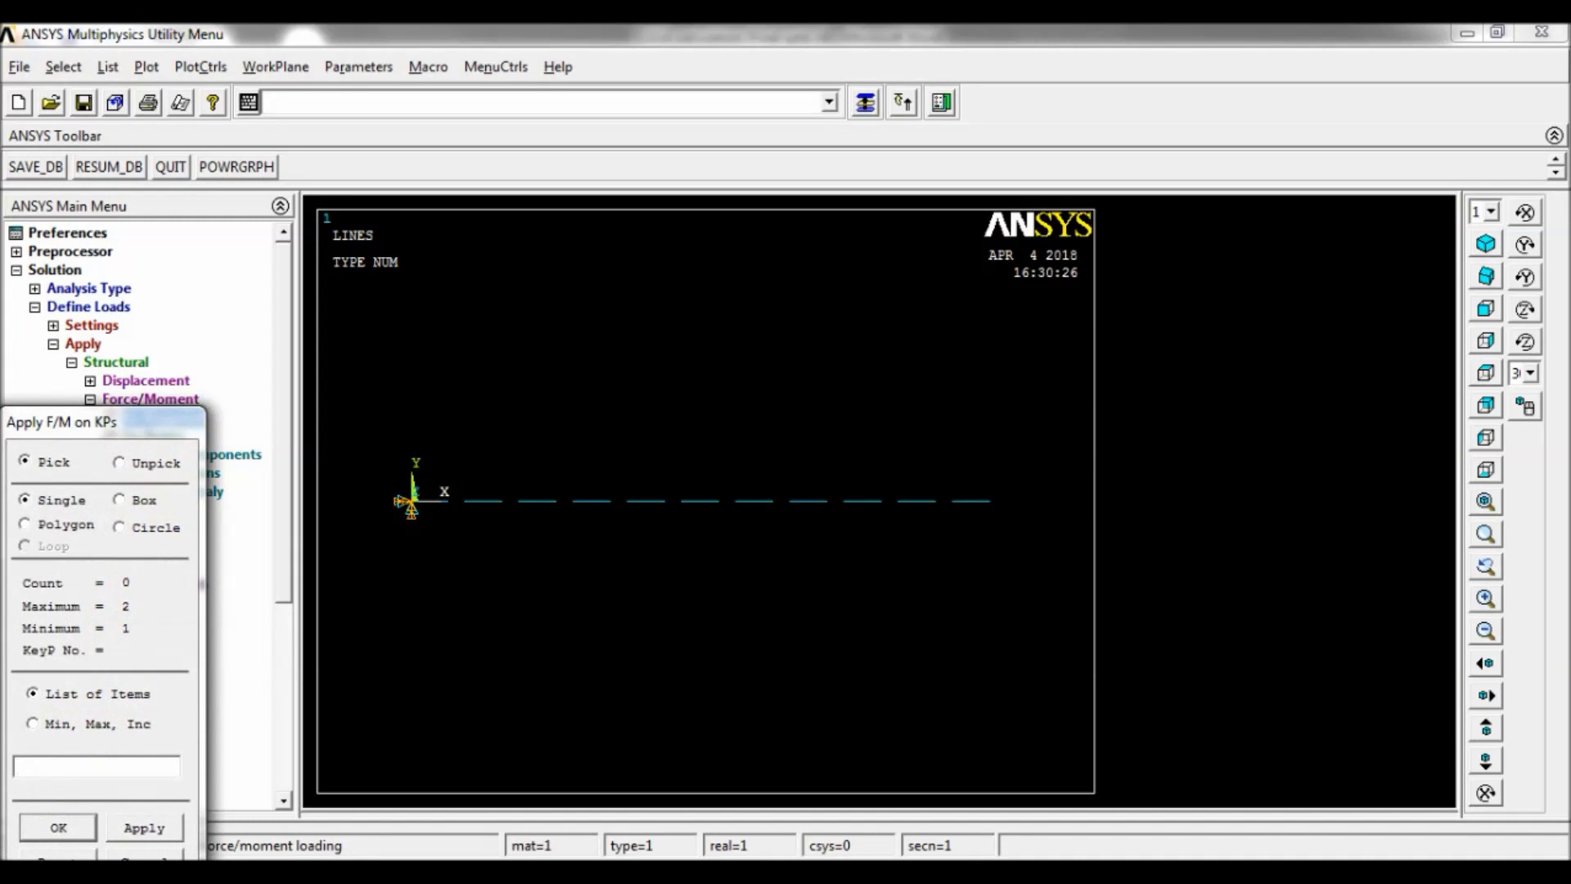
click(1000, 501)
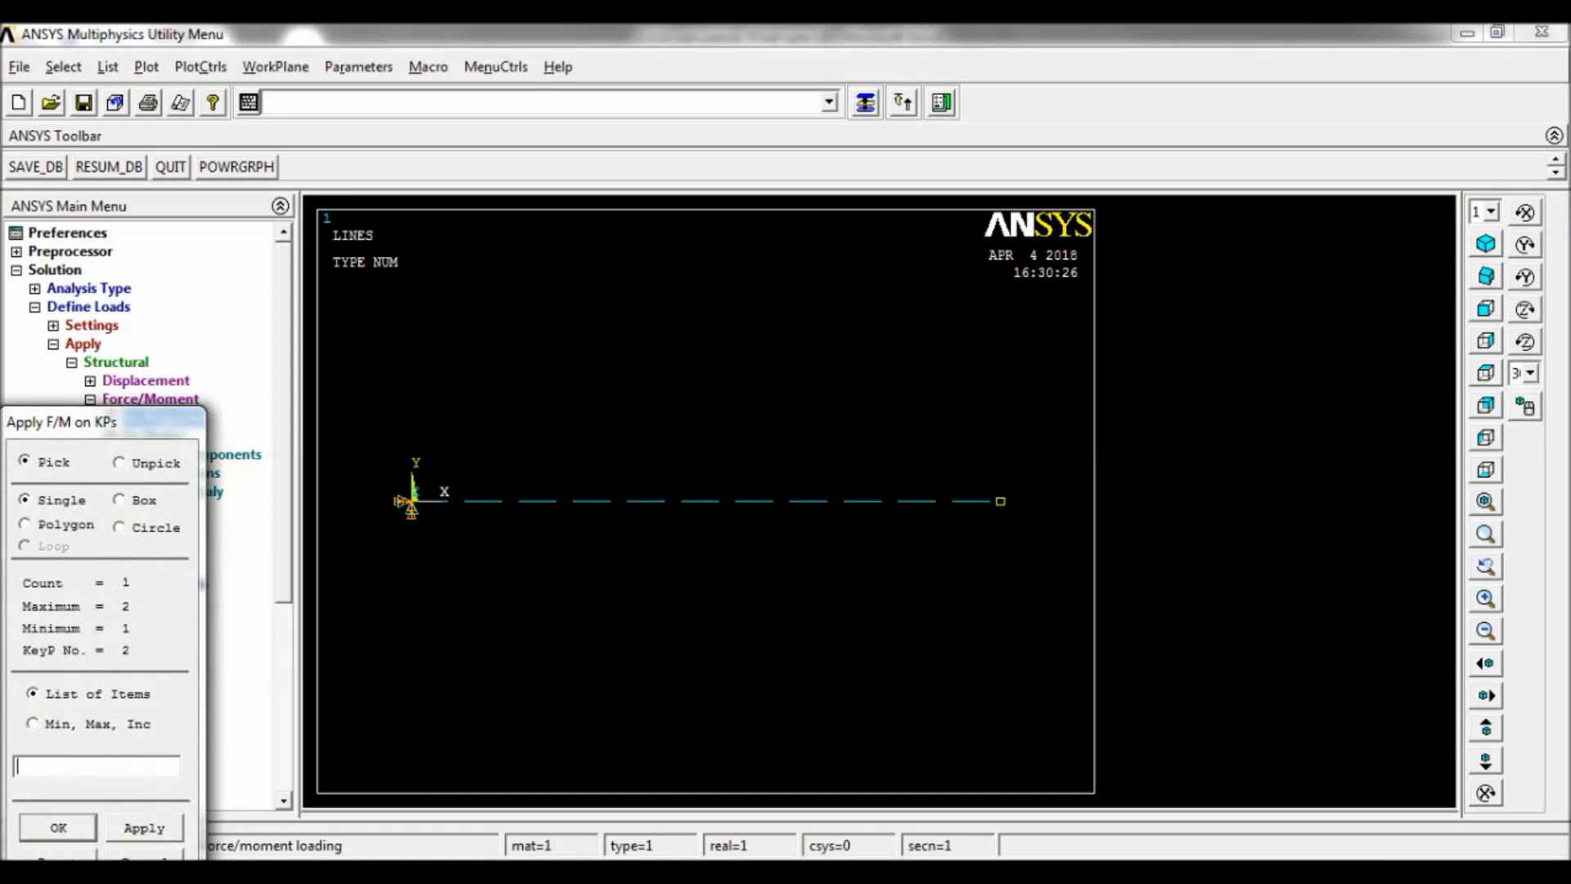
click(168, 823)
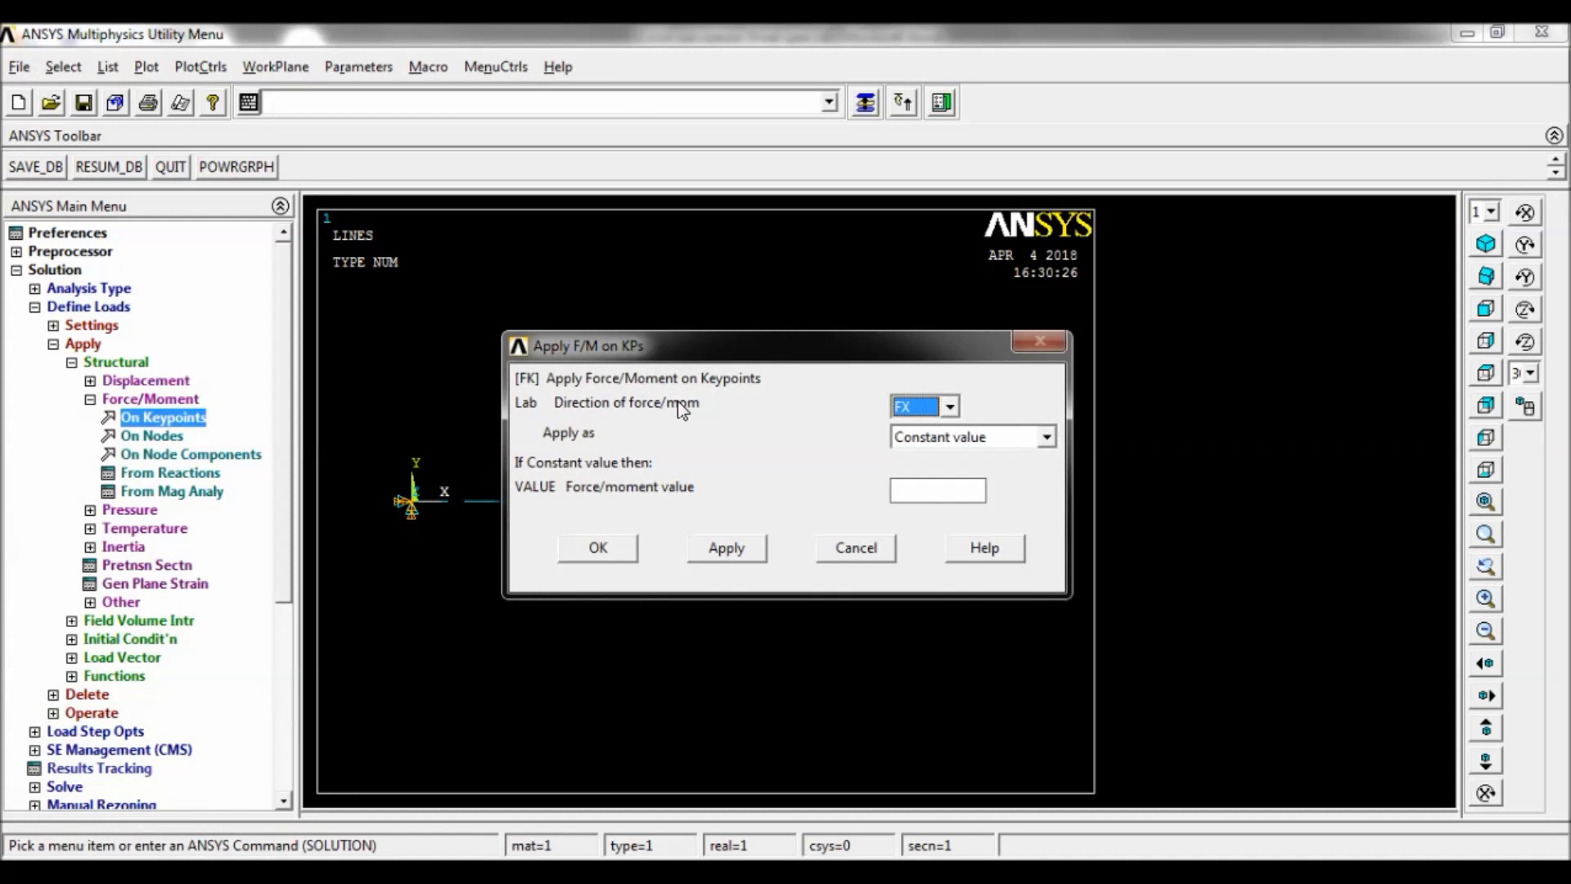
click(950, 406)
click(920, 443)
click(926, 491)
text(-10e3)
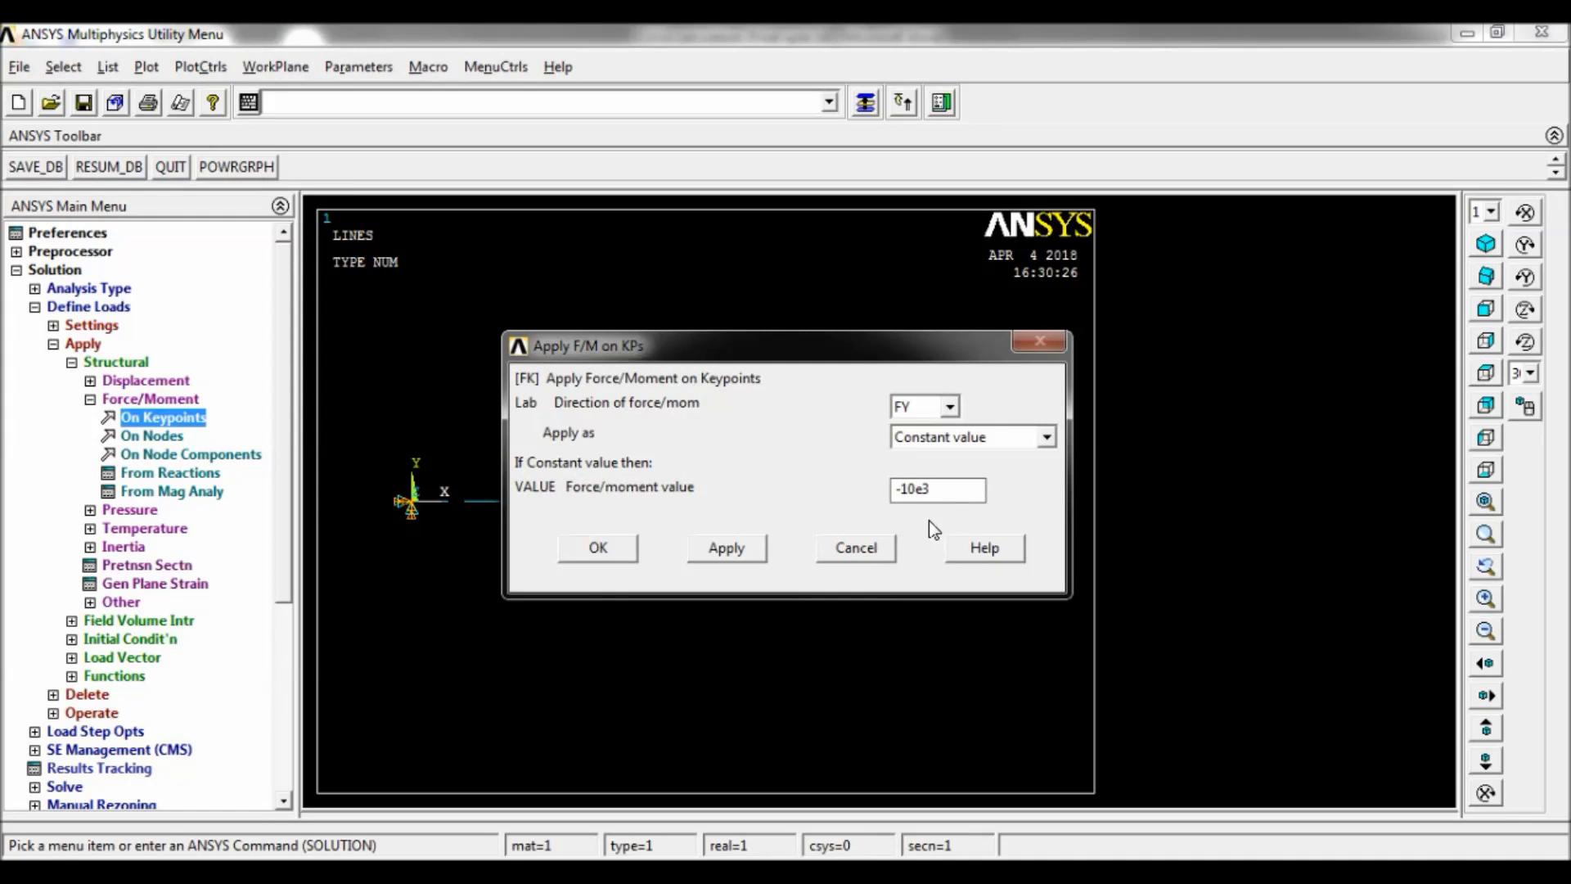
click(627, 550)
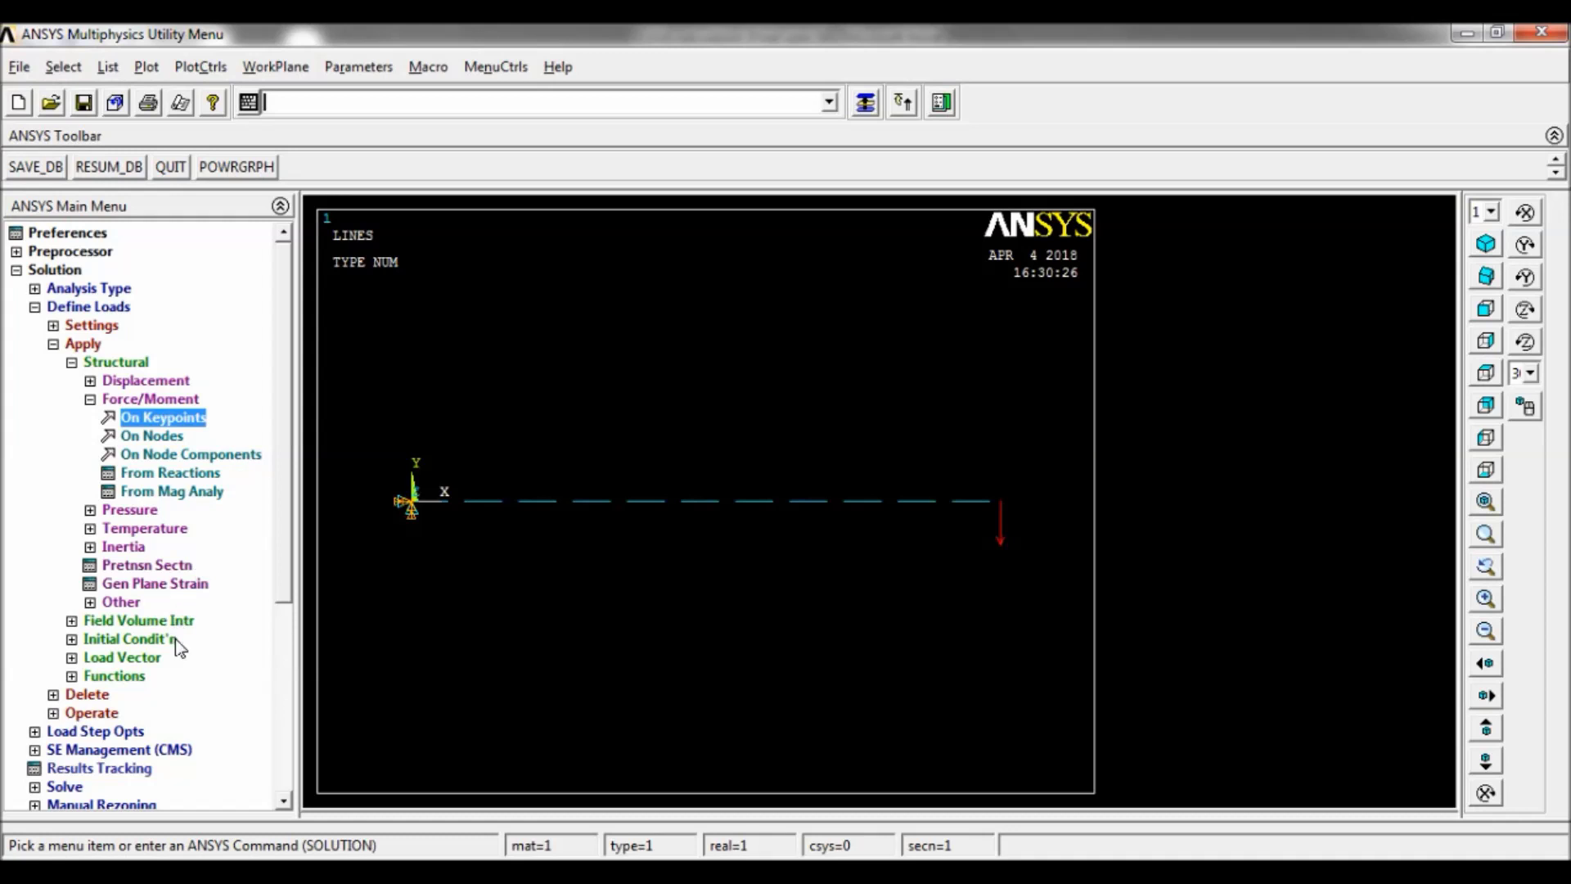
click(72, 787)
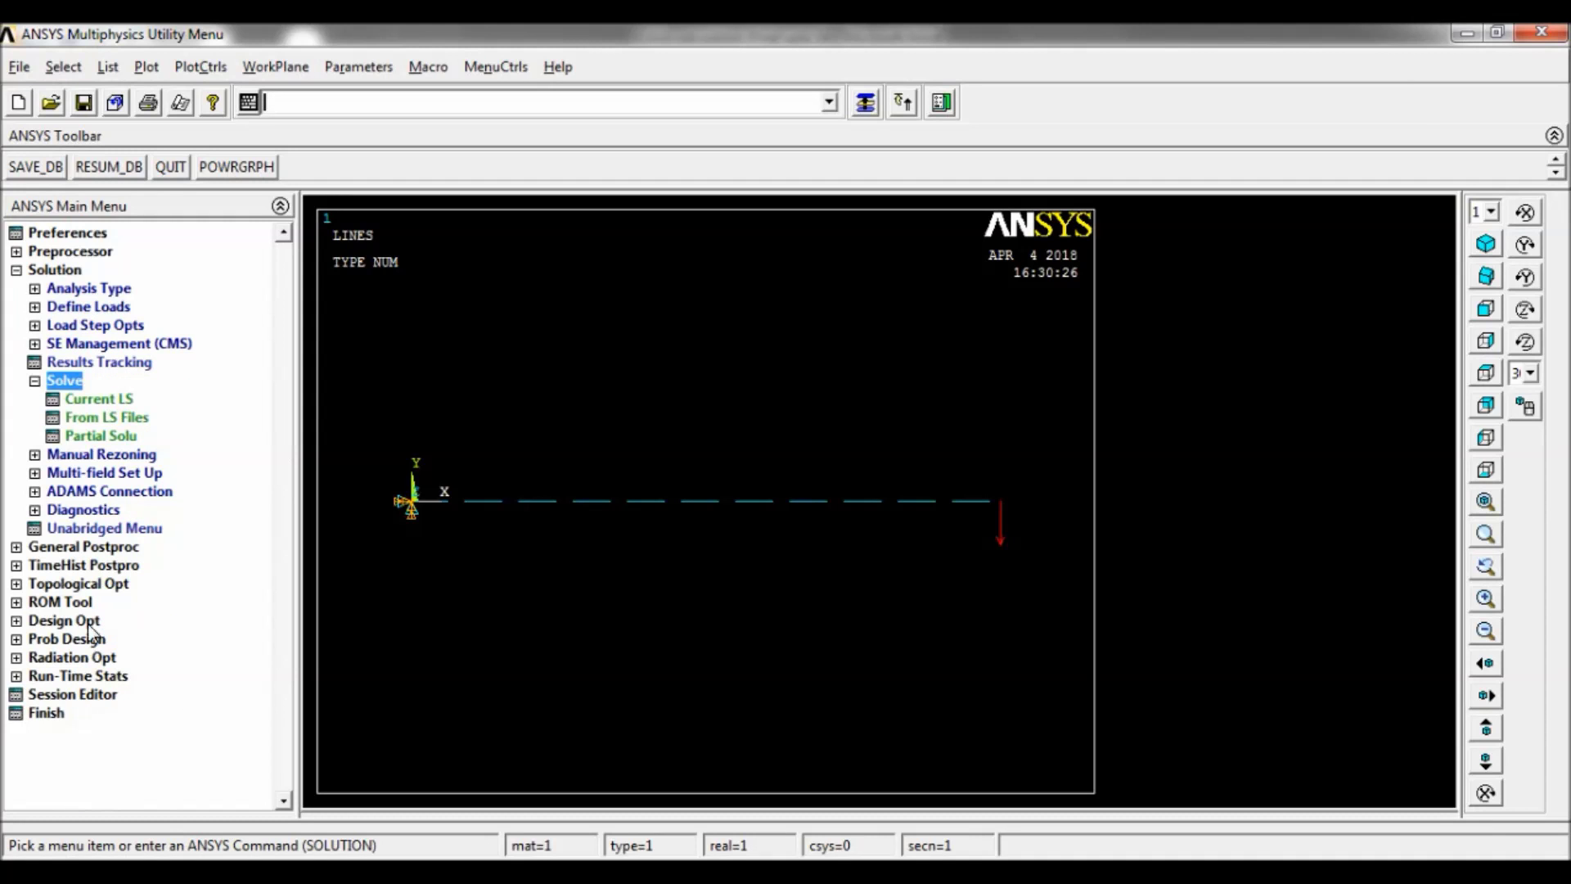
- Solve the current load step, dismiss the completion note and status listing, and move to General Postproc
click(122, 399)
click(779, 545)
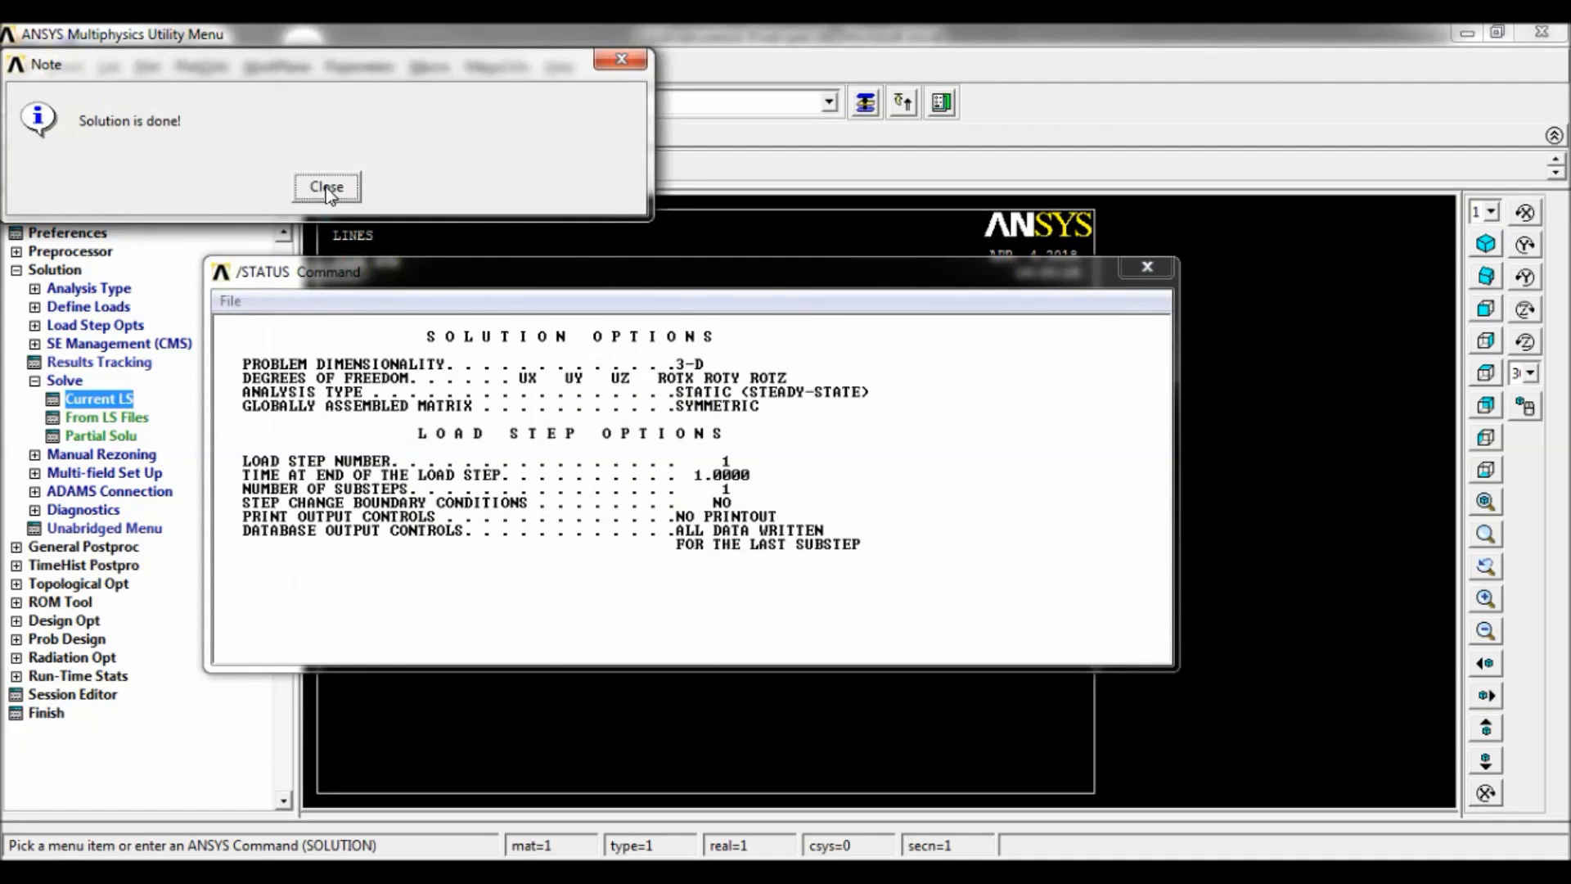
click(328, 187)
click(1146, 267)
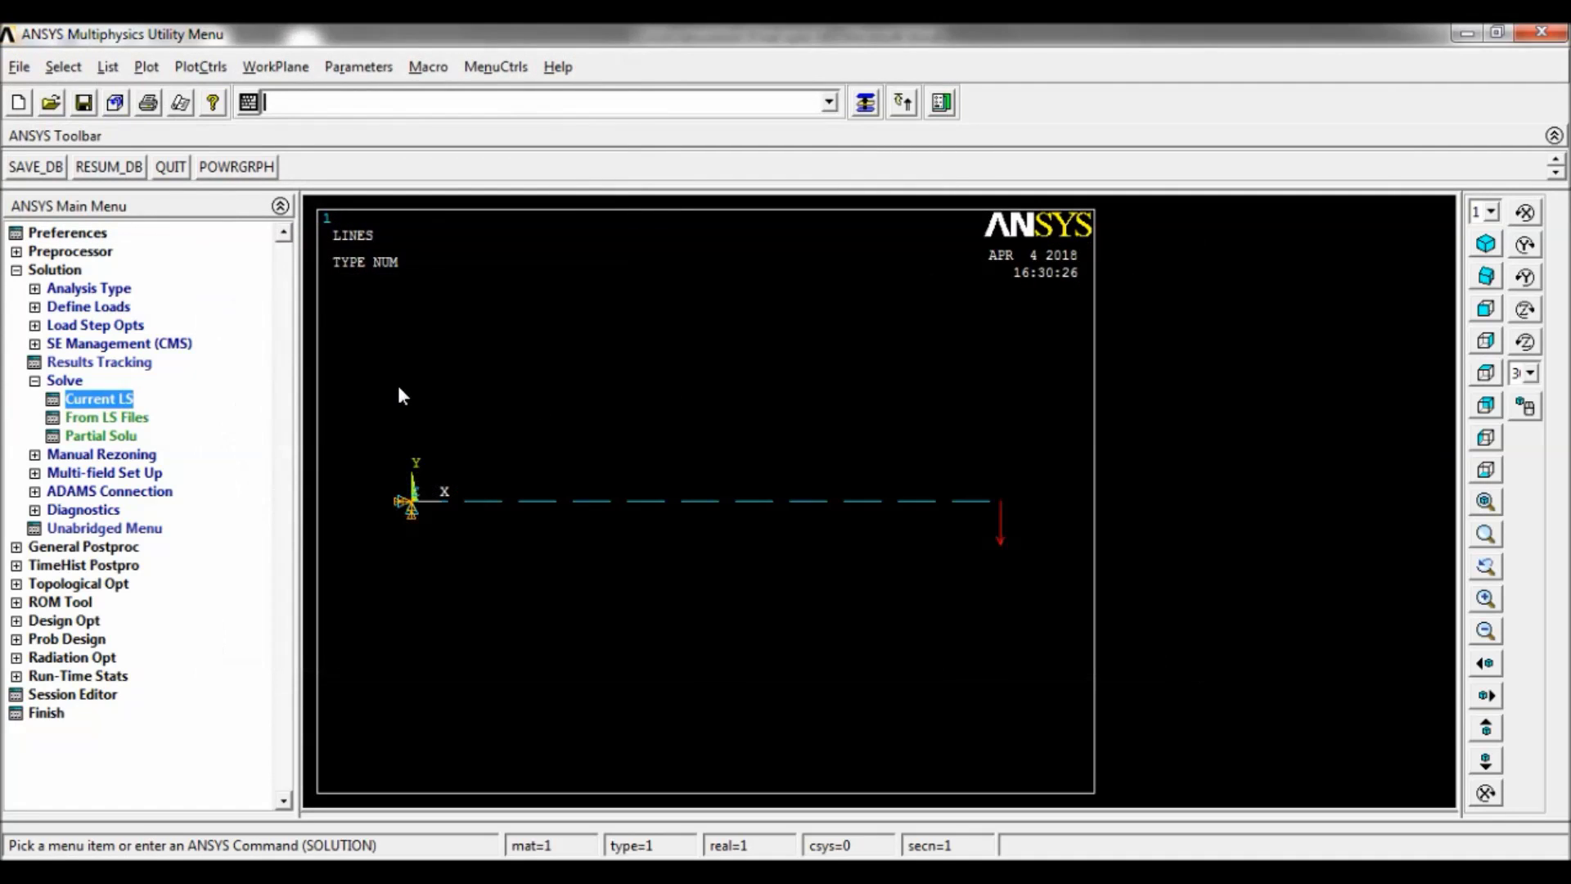
click(70, 271)
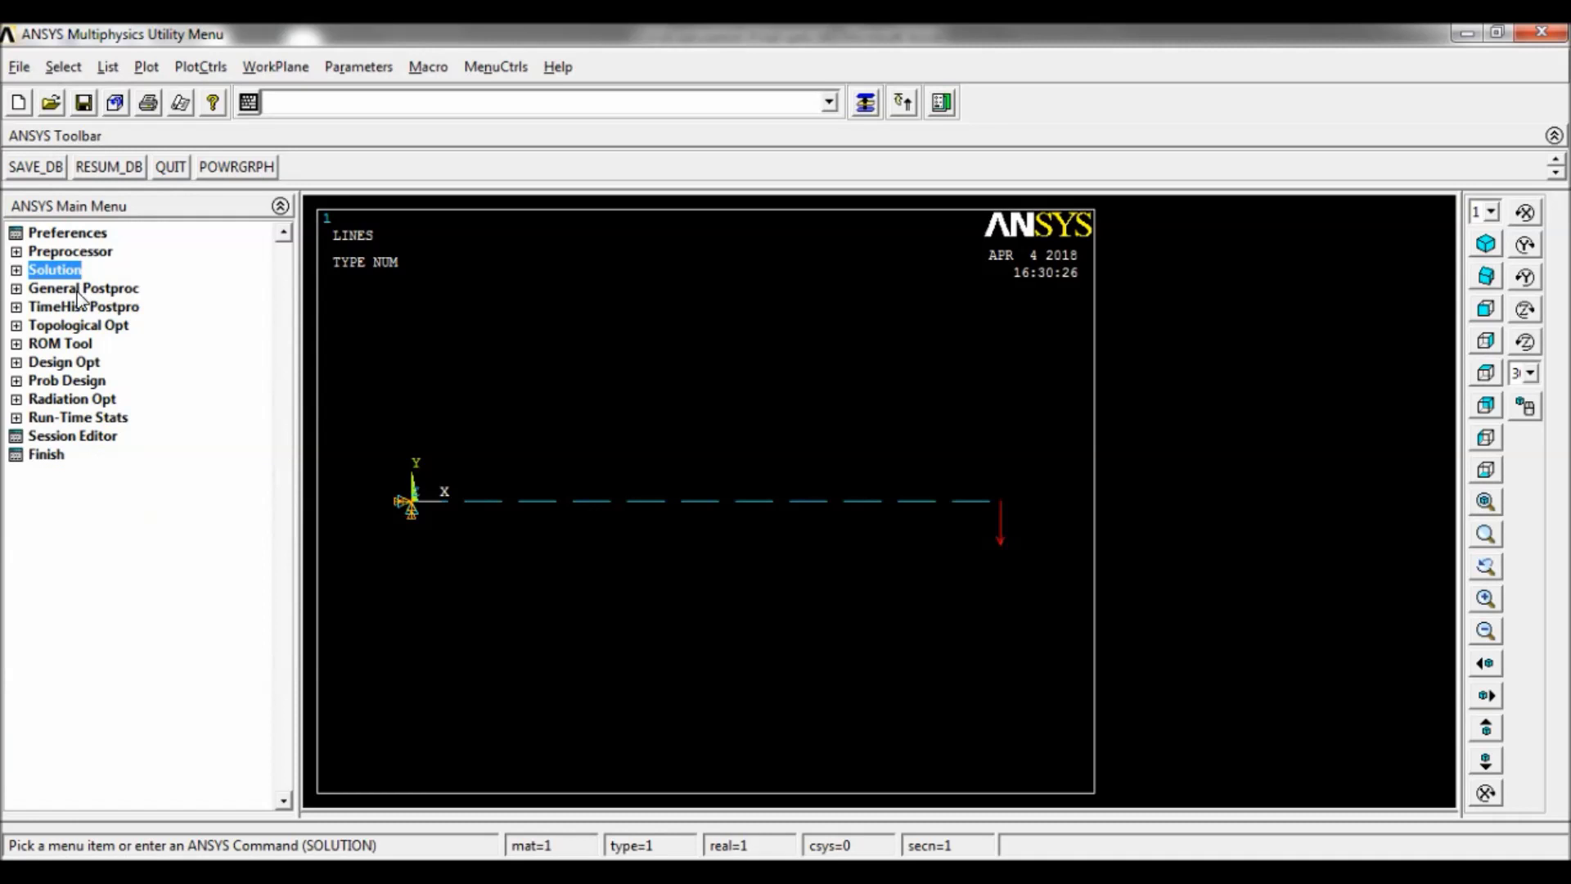
click(77, 291)
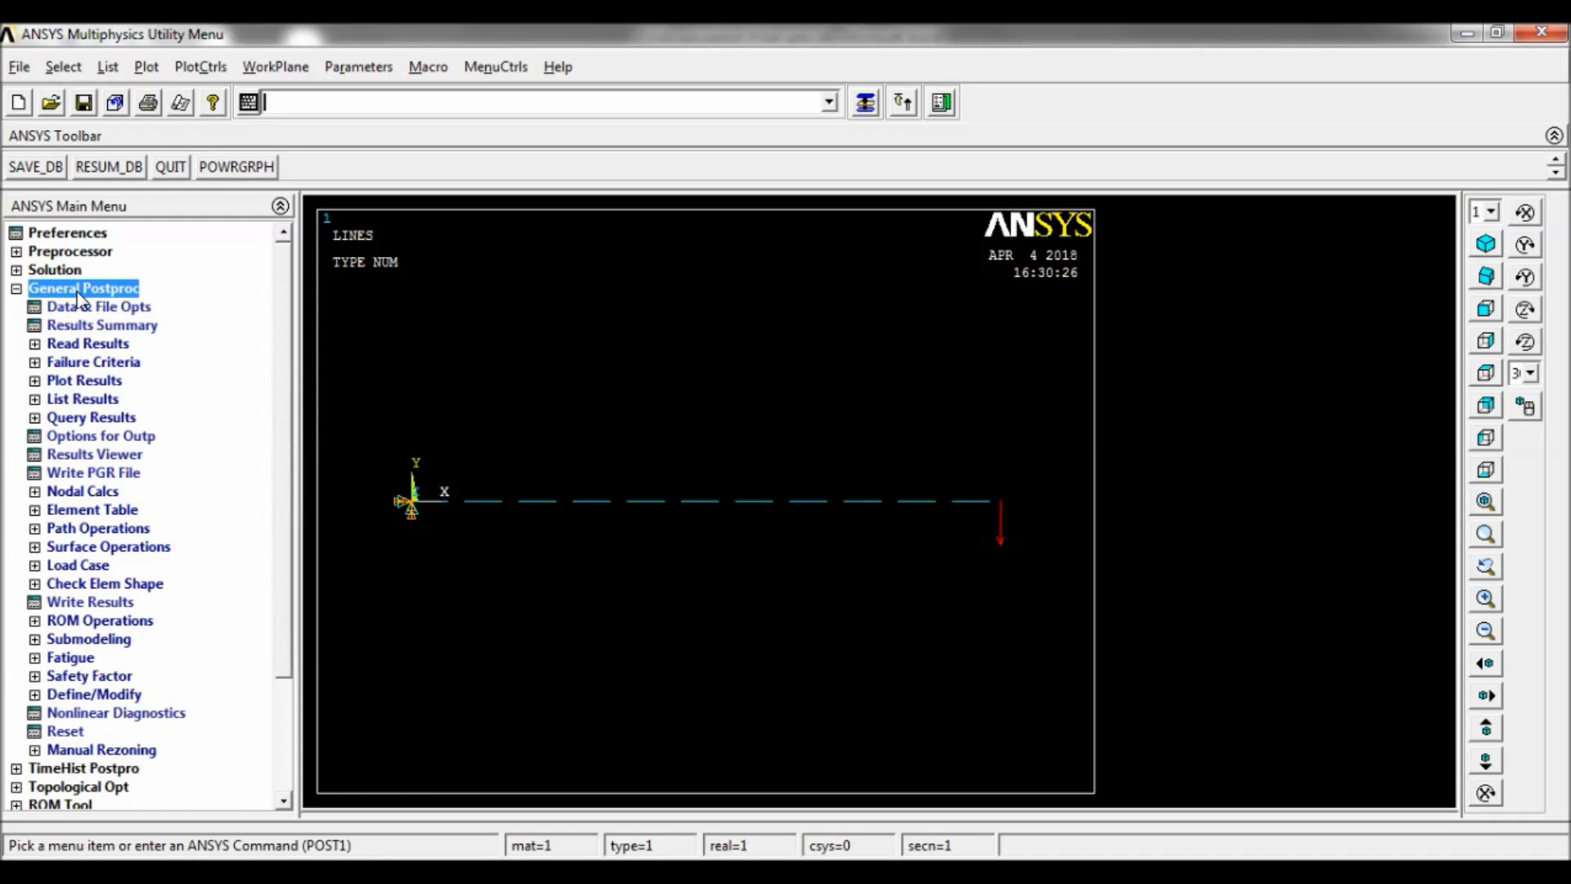
- Add element table items SMIS3 and SMIS6 by sequence number SMISC 3 and 6
click(105, 513)
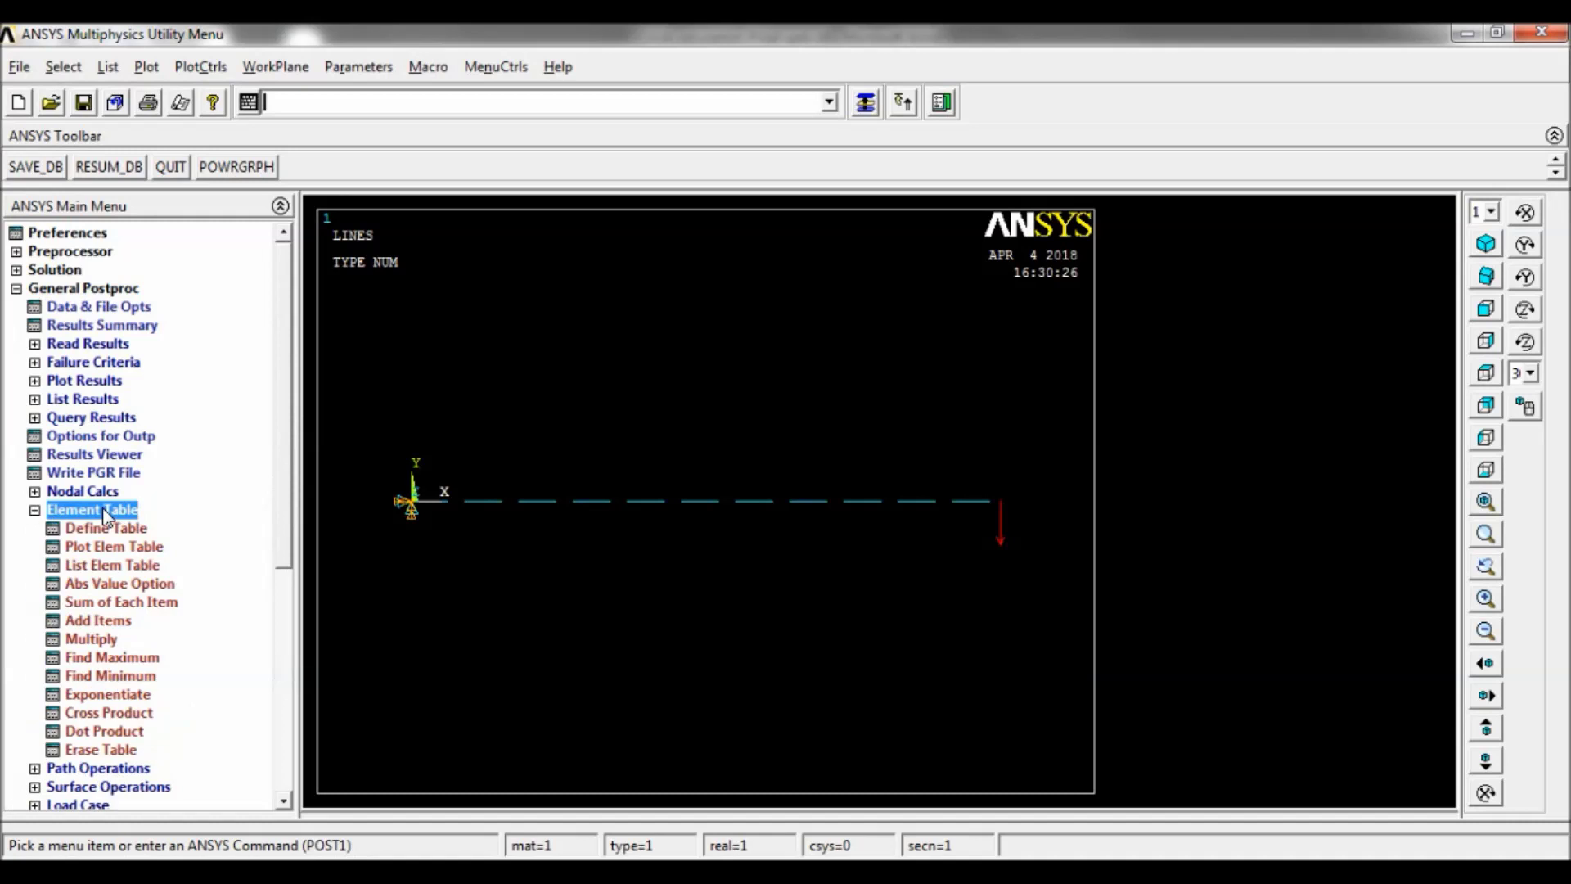
click(103, 534)
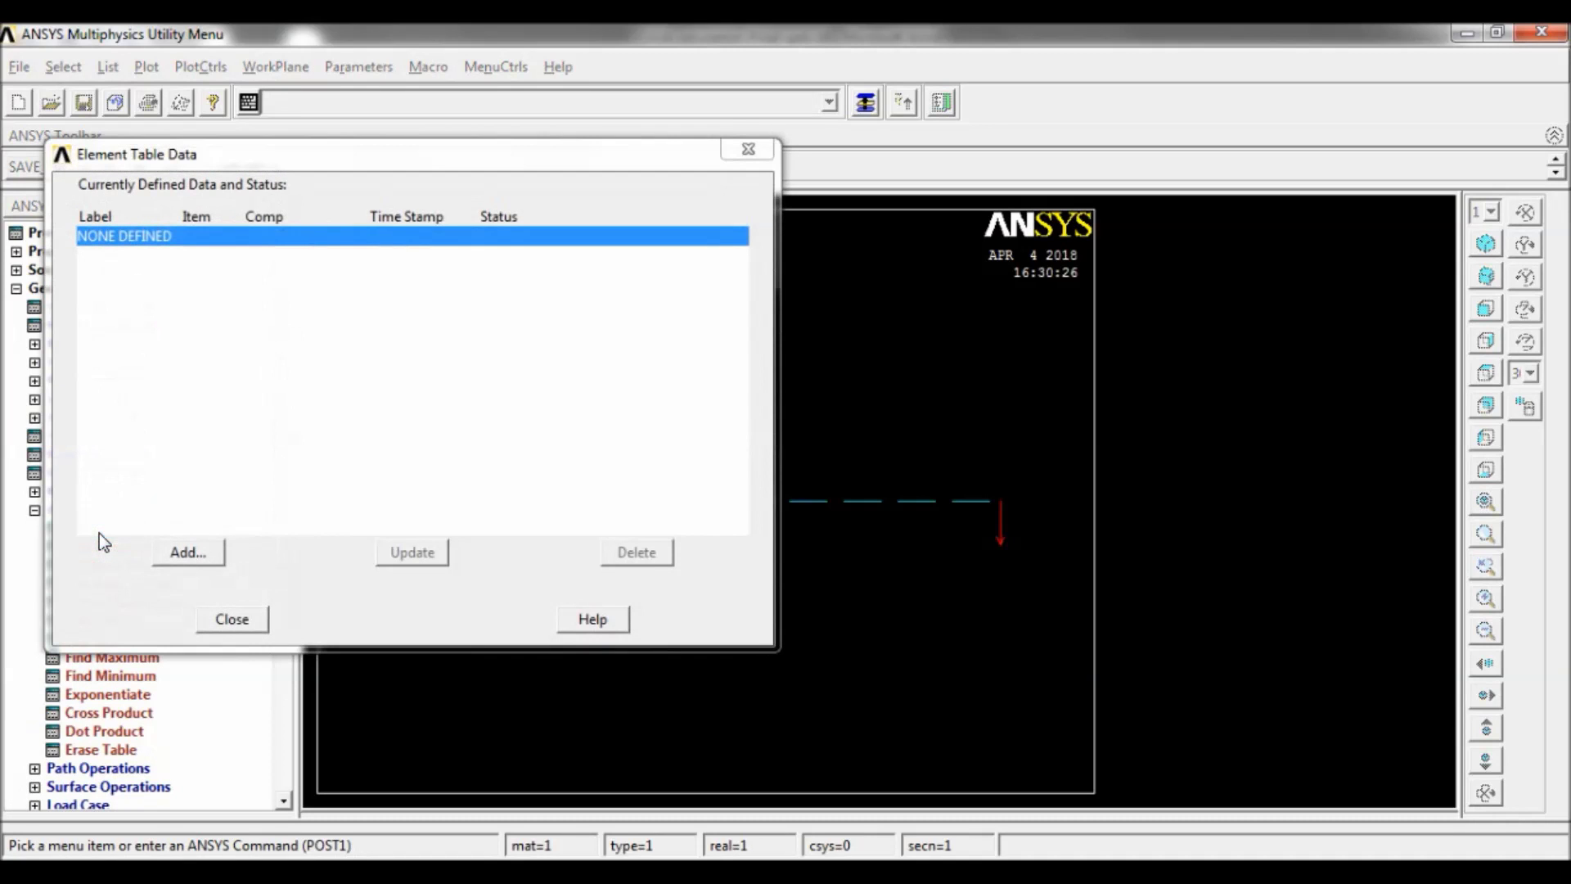
click(187, 552)
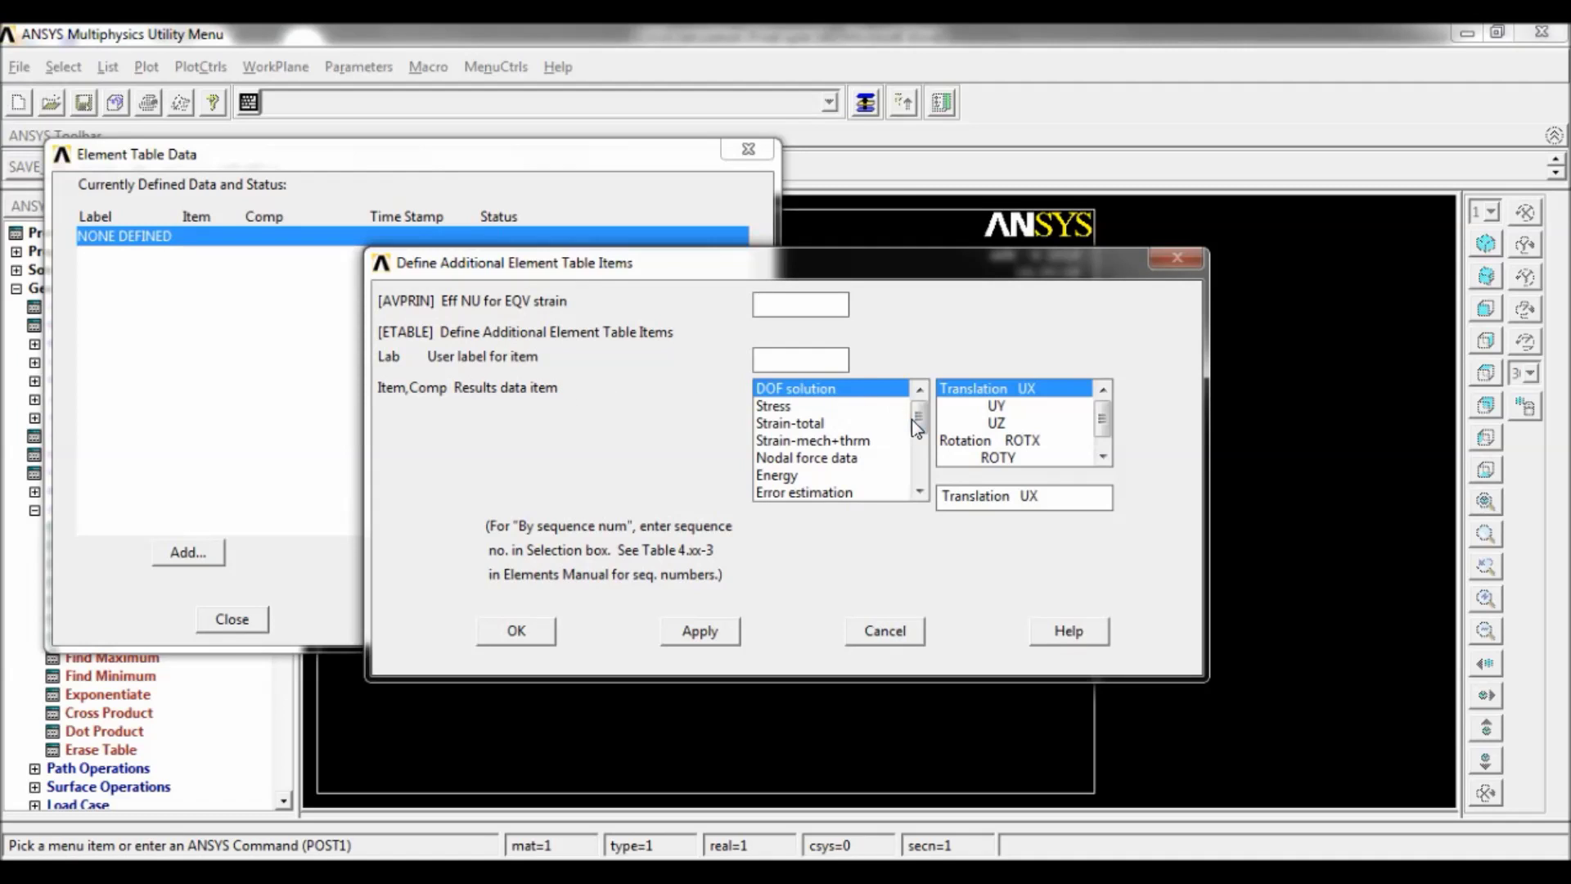
drag(912, 419, 921, 466)
click(826, 490)
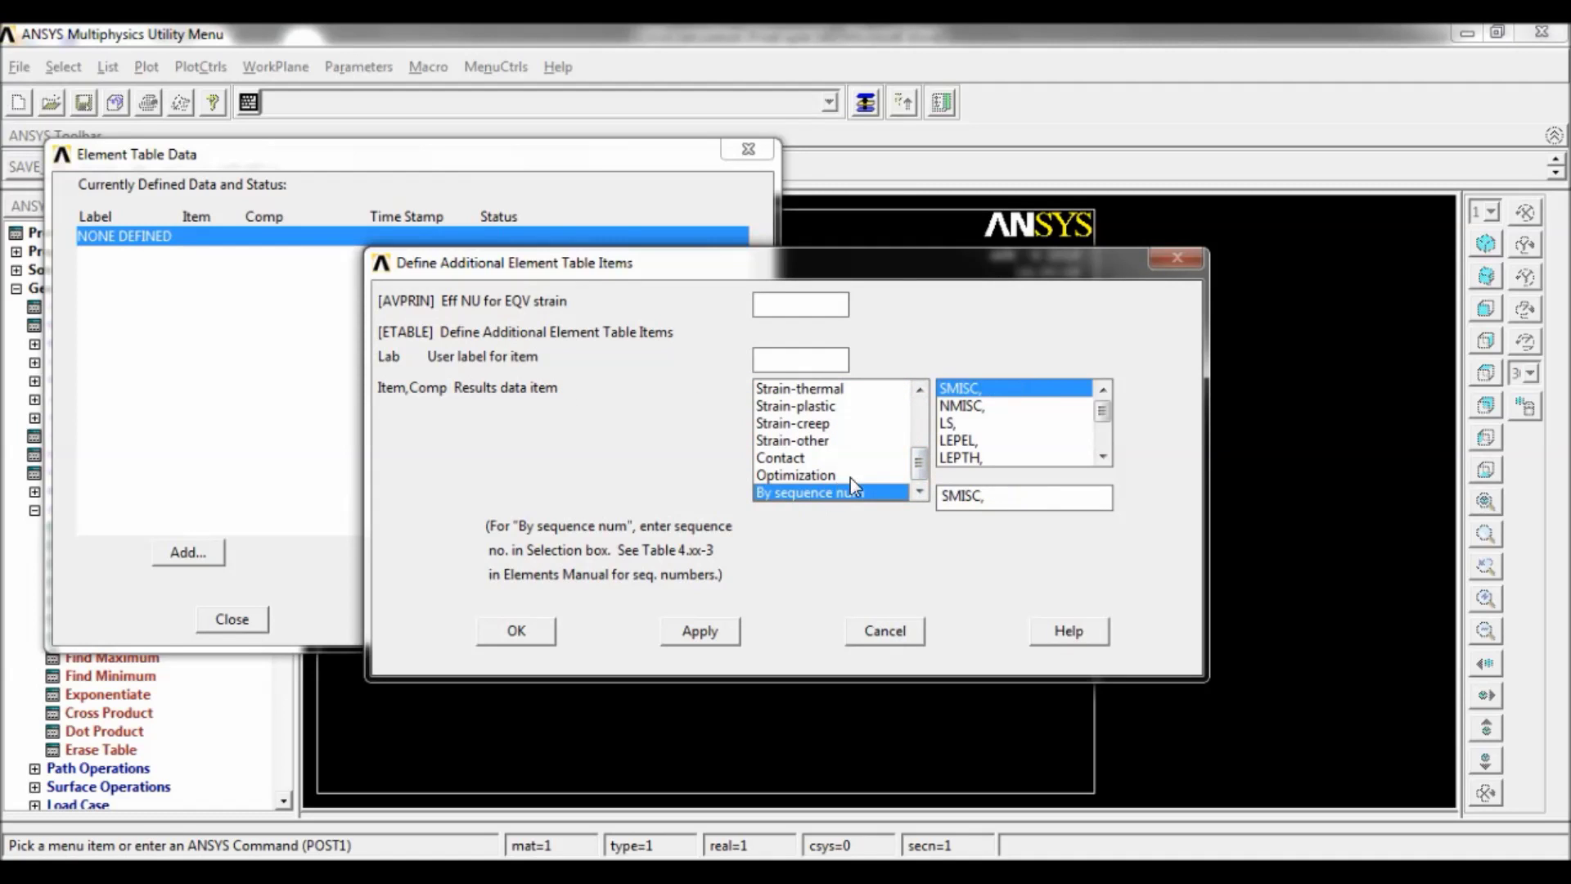
click(1013, 495)
text(3)
click(723, 631)
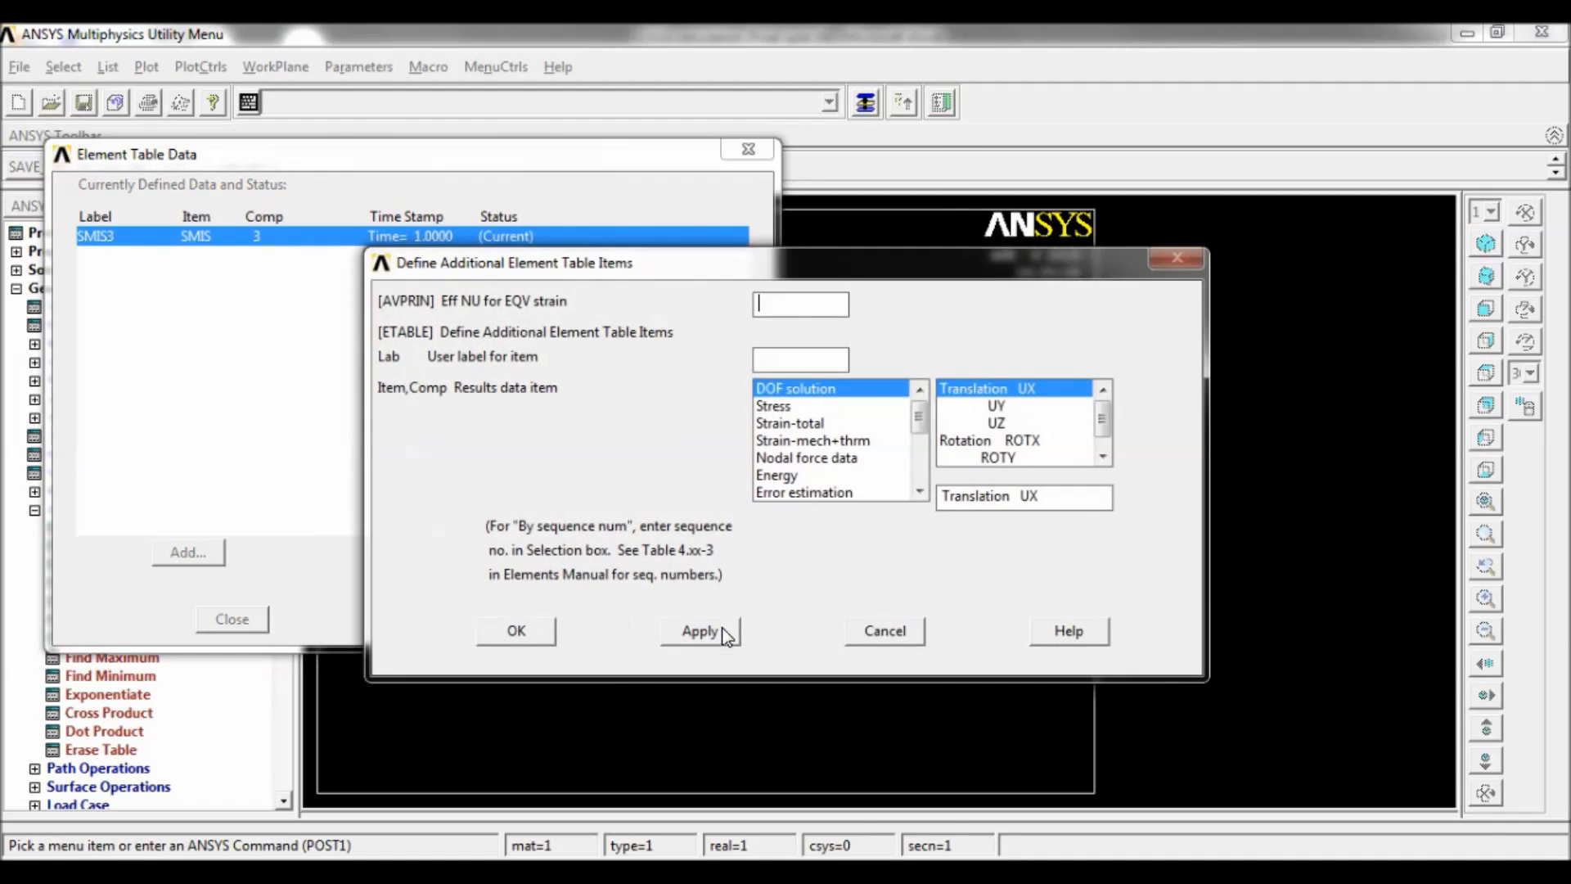
drag(922, 420, 919, 471)
click(856, 492)
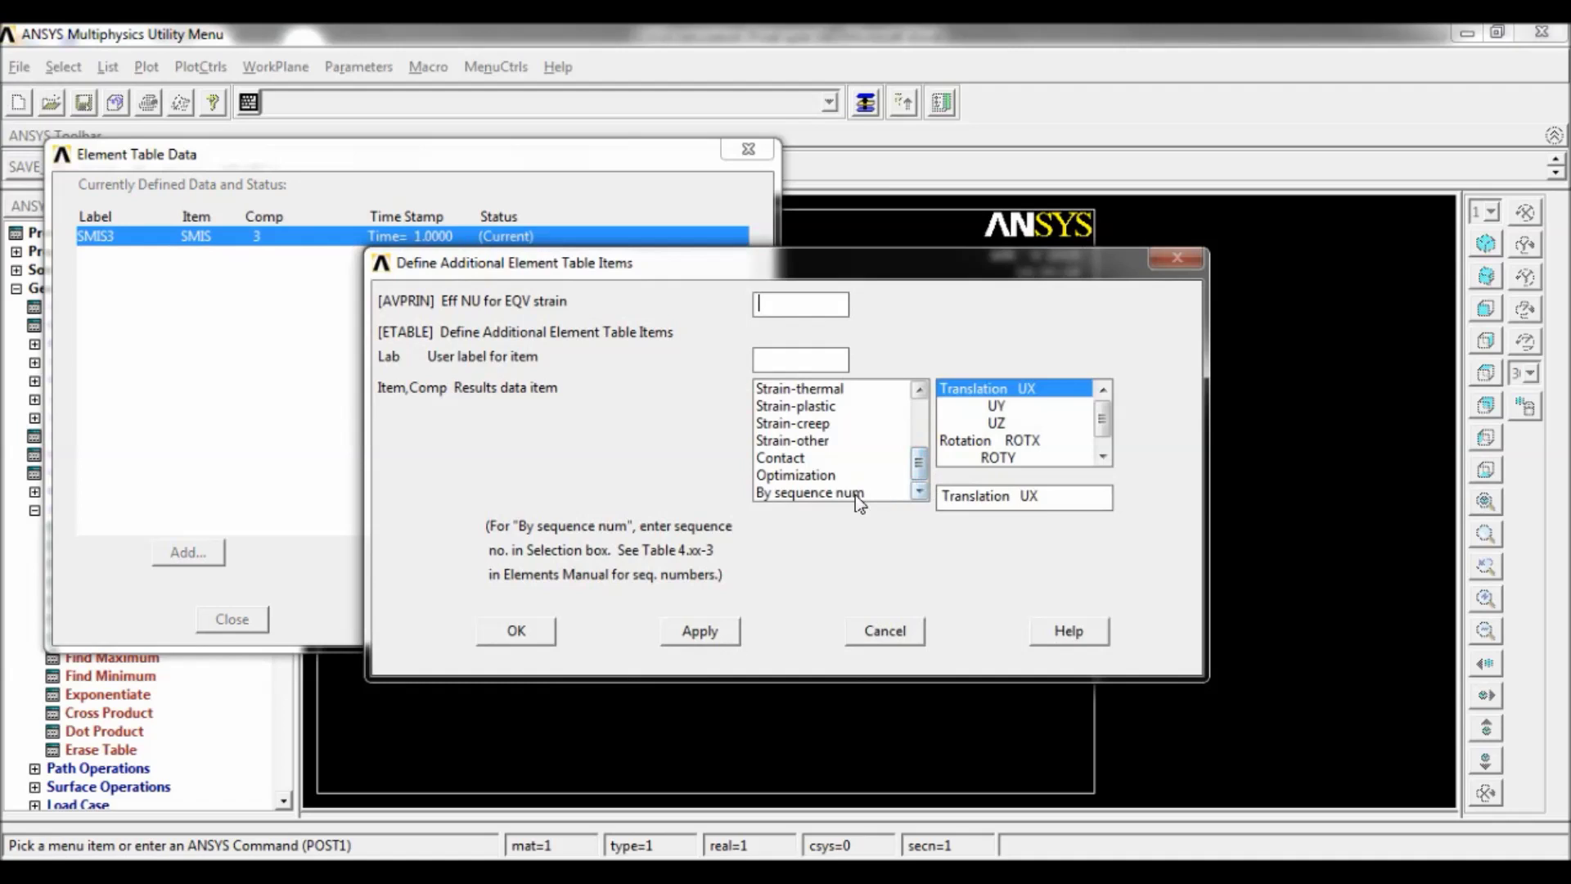
click(1012, 494)
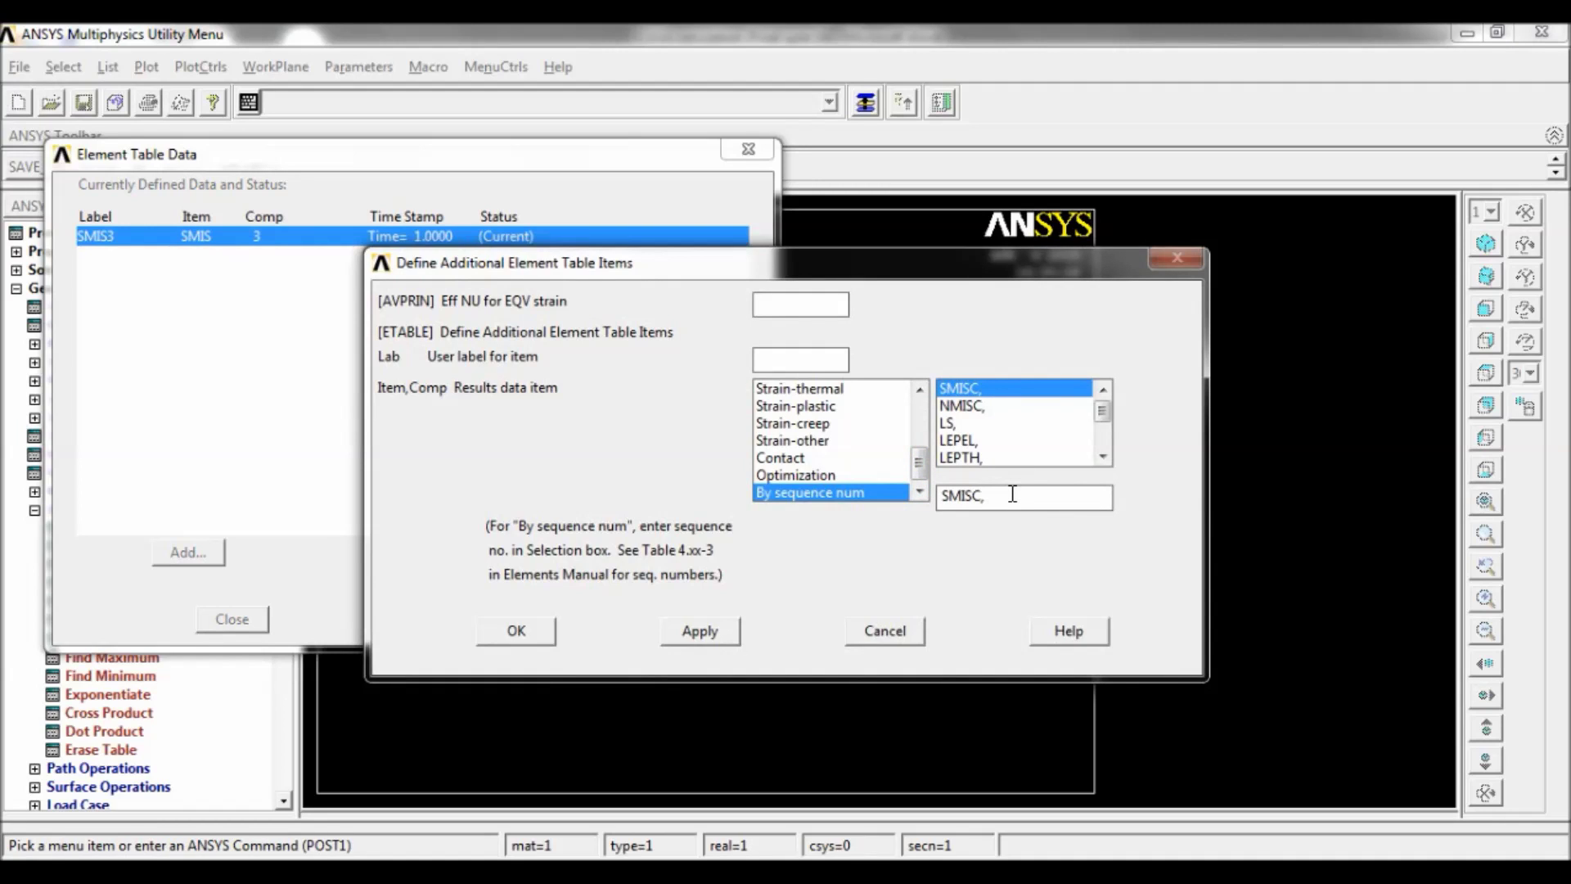
text(6)
click(700, 631)
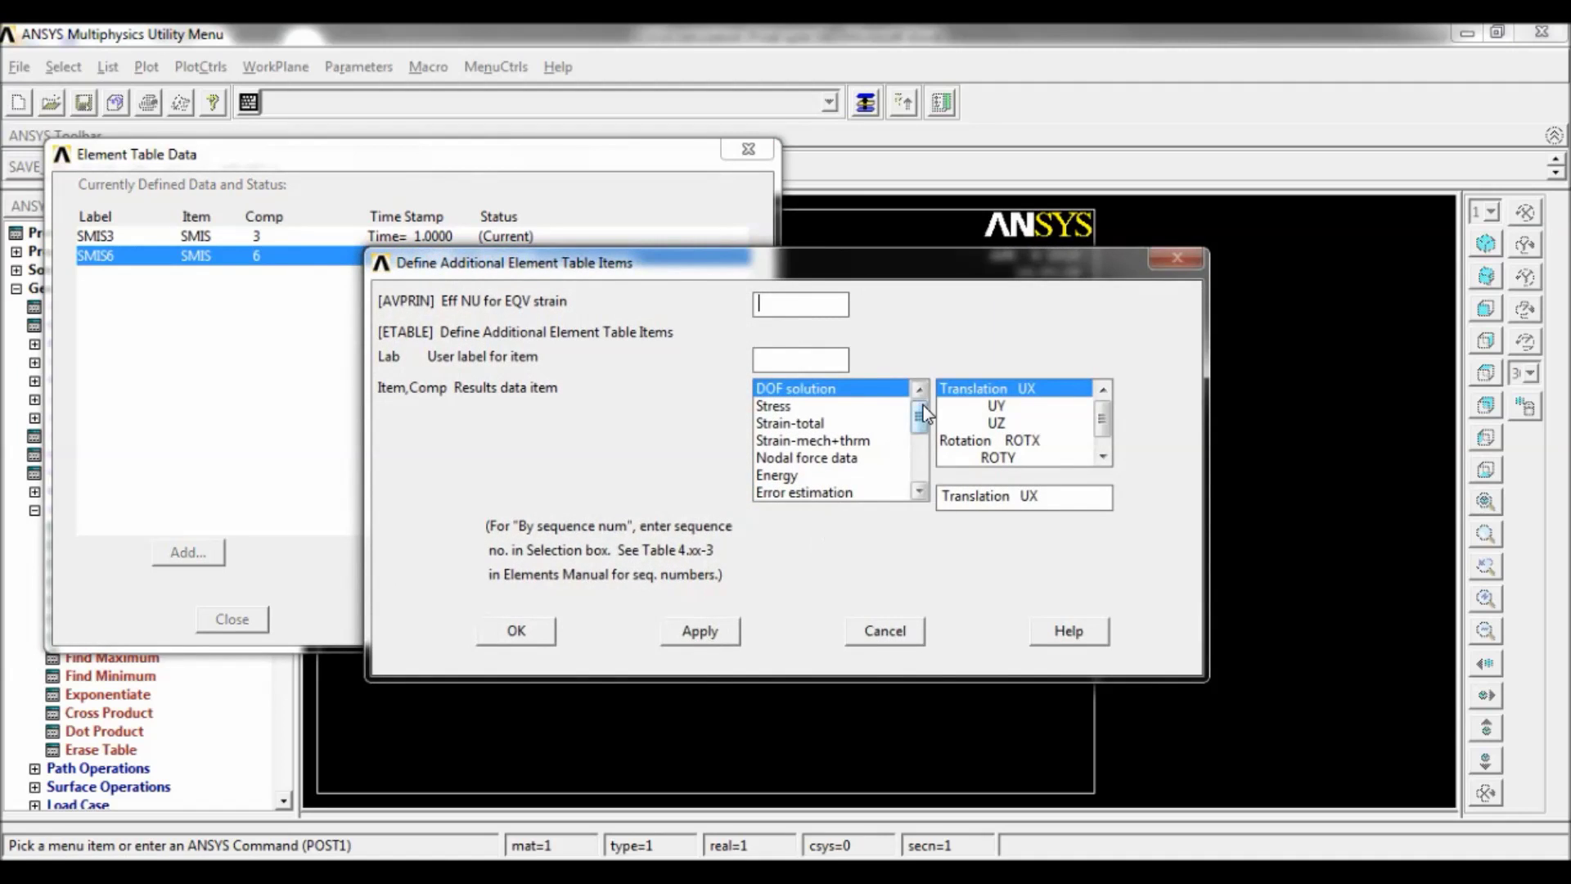
- Add SMIS16 and SMIS19 from SMISC 16 and 19, then close the element table dialog
drag(923, 419, 920, 464)
click(867, 493)
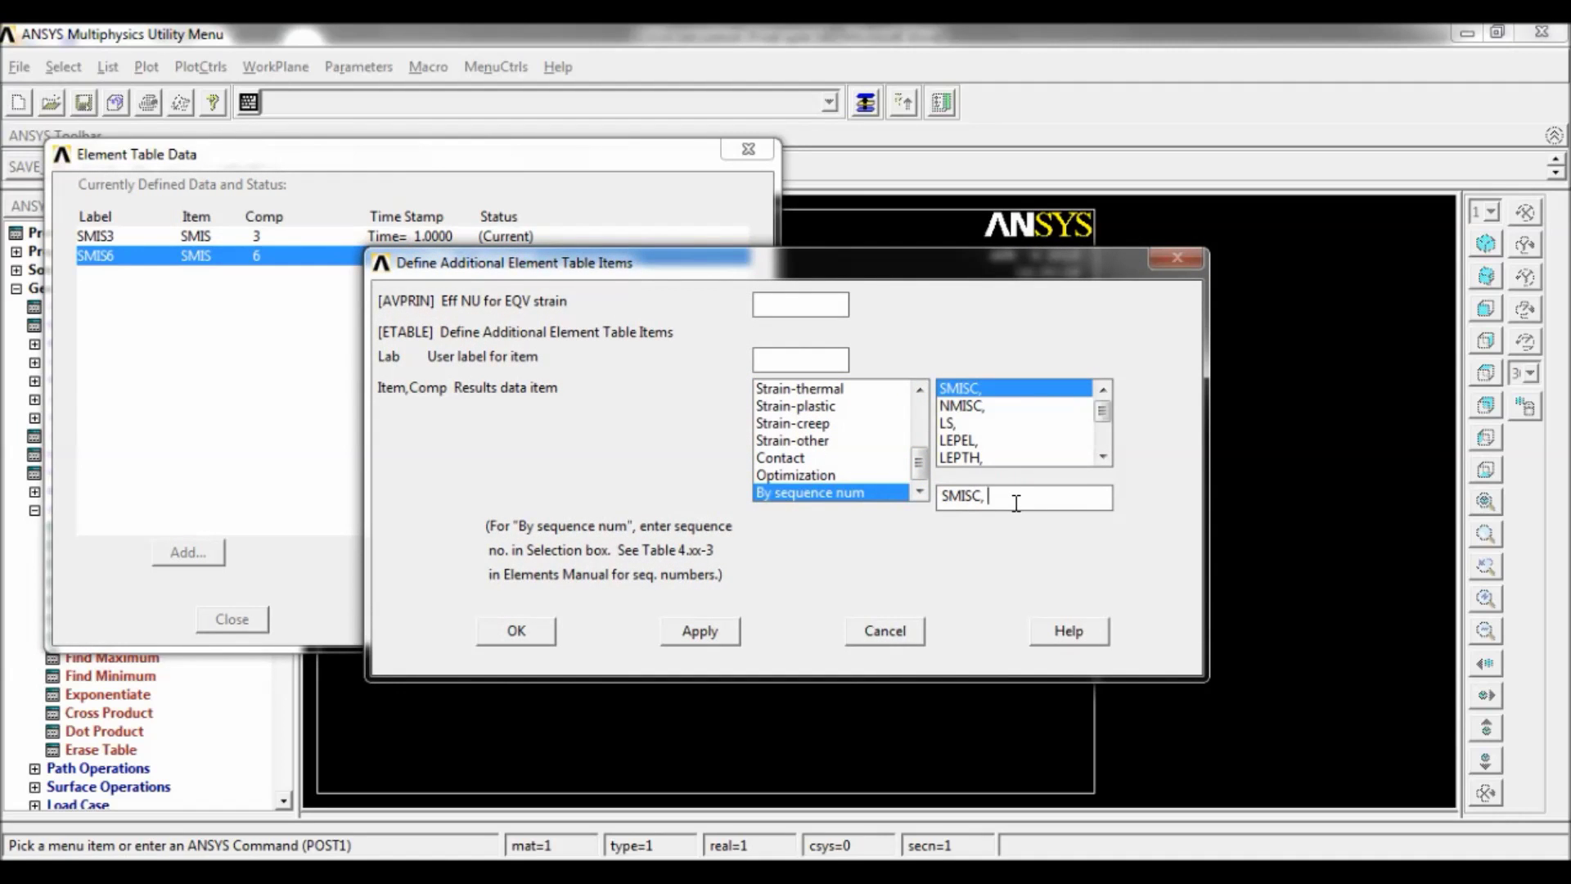
text(16)
click(710, 626)
drag(920, 405, 923, 490)
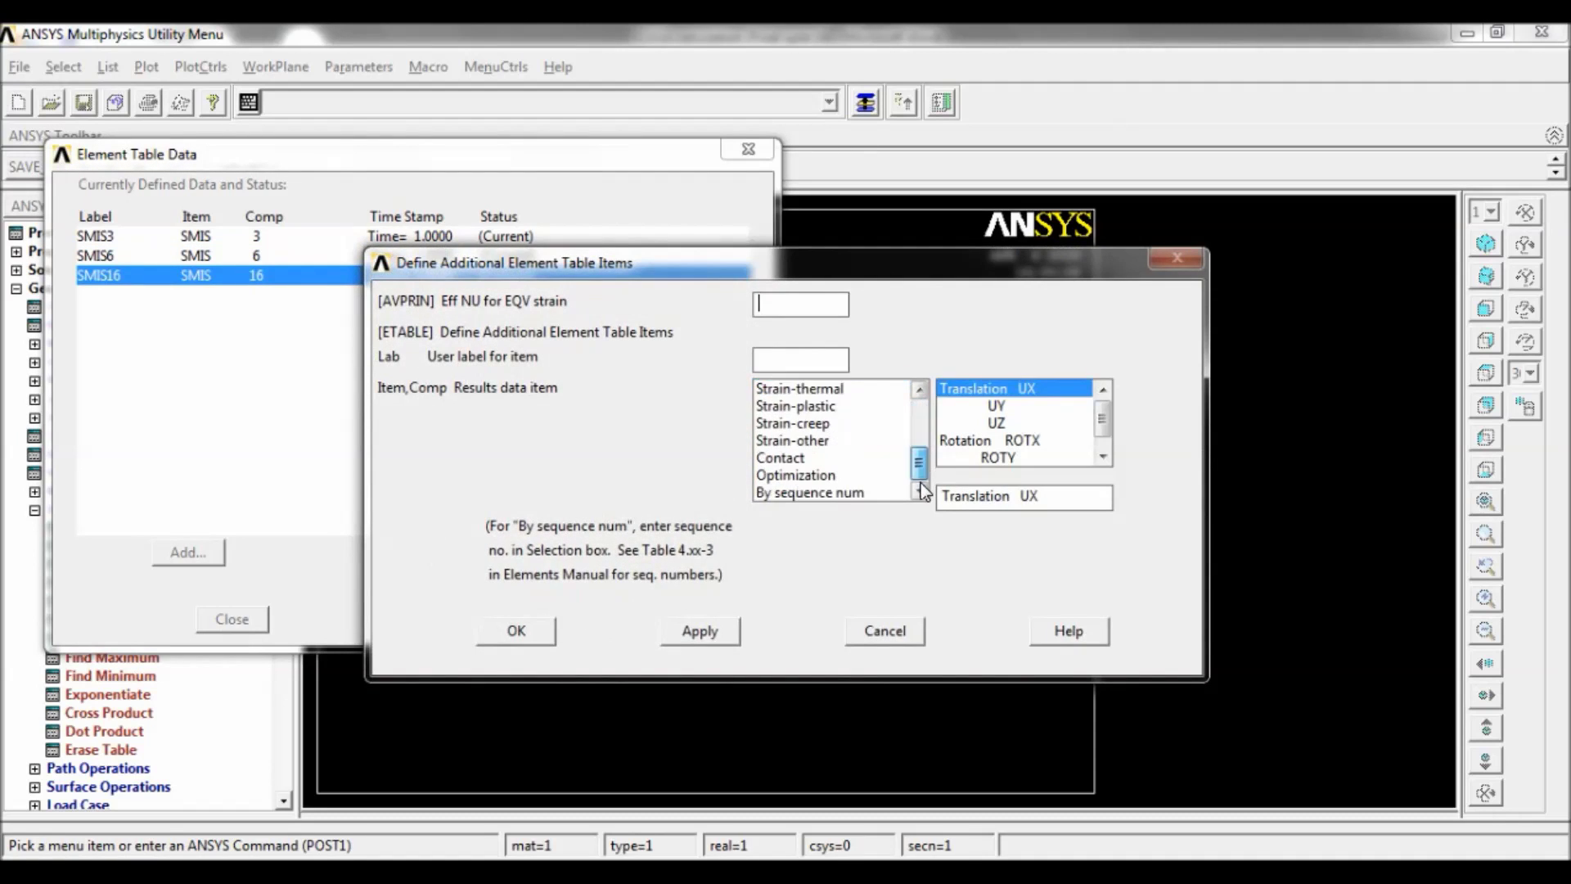
click(852, 493)
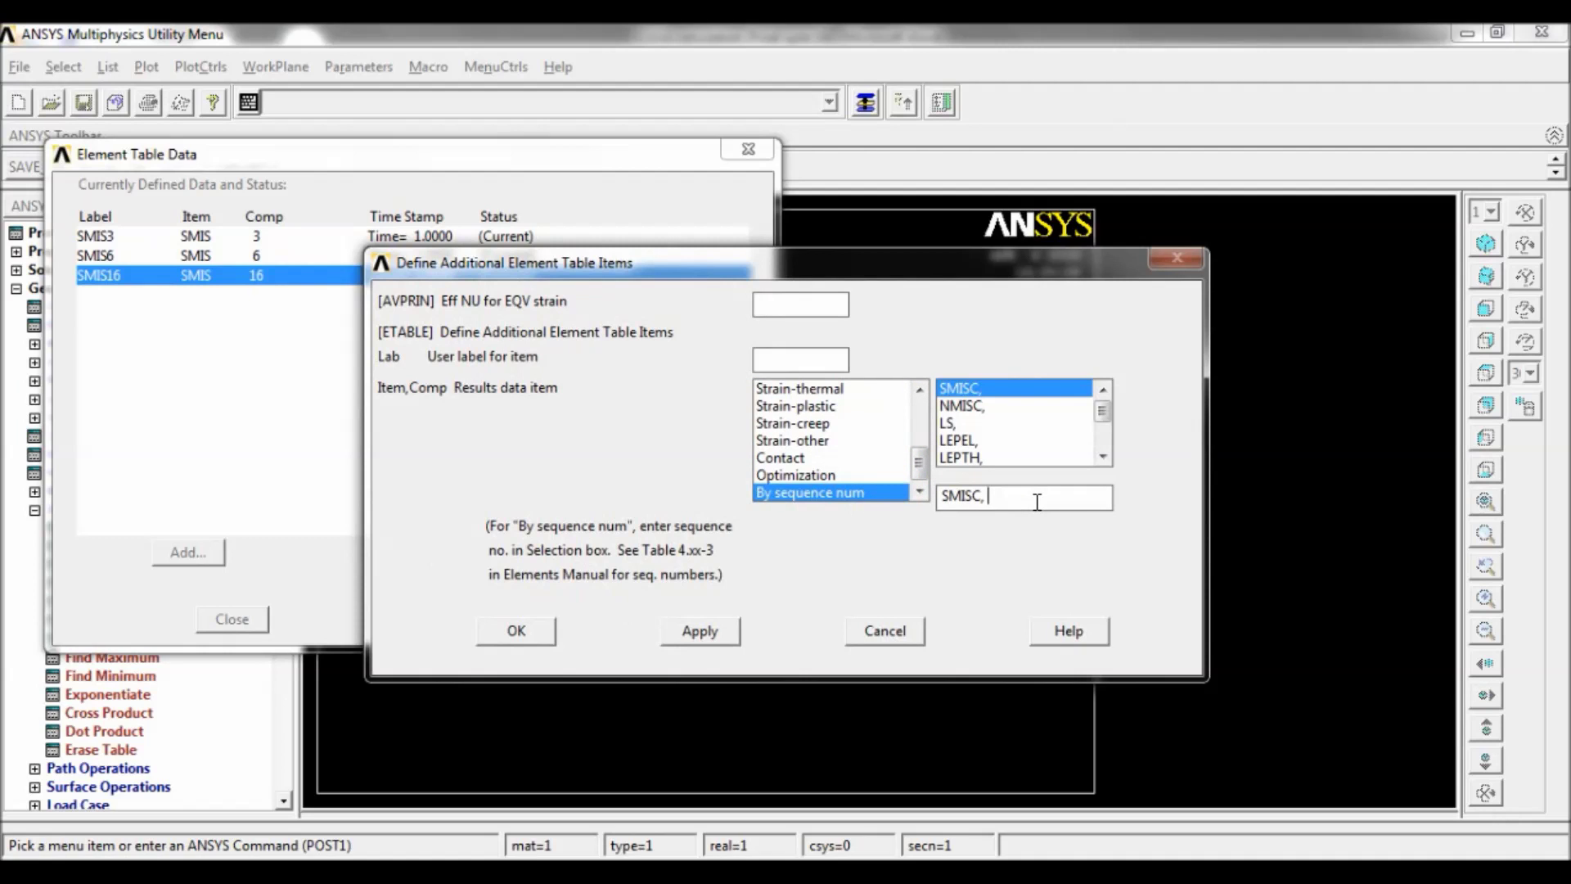
text(19)
click(545, 638)
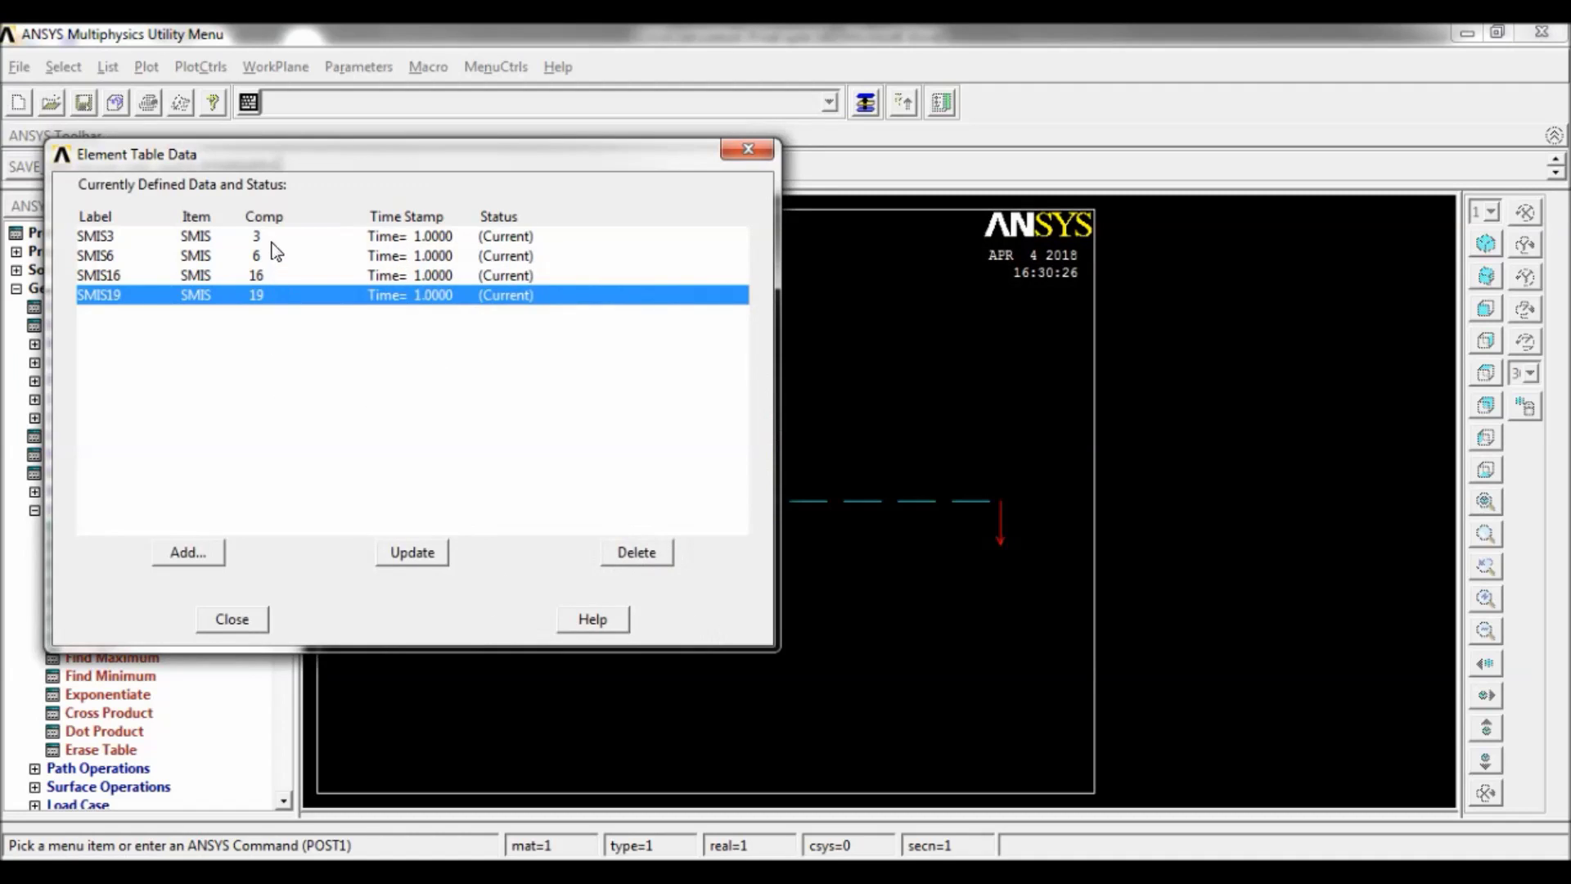
click(232, 620)
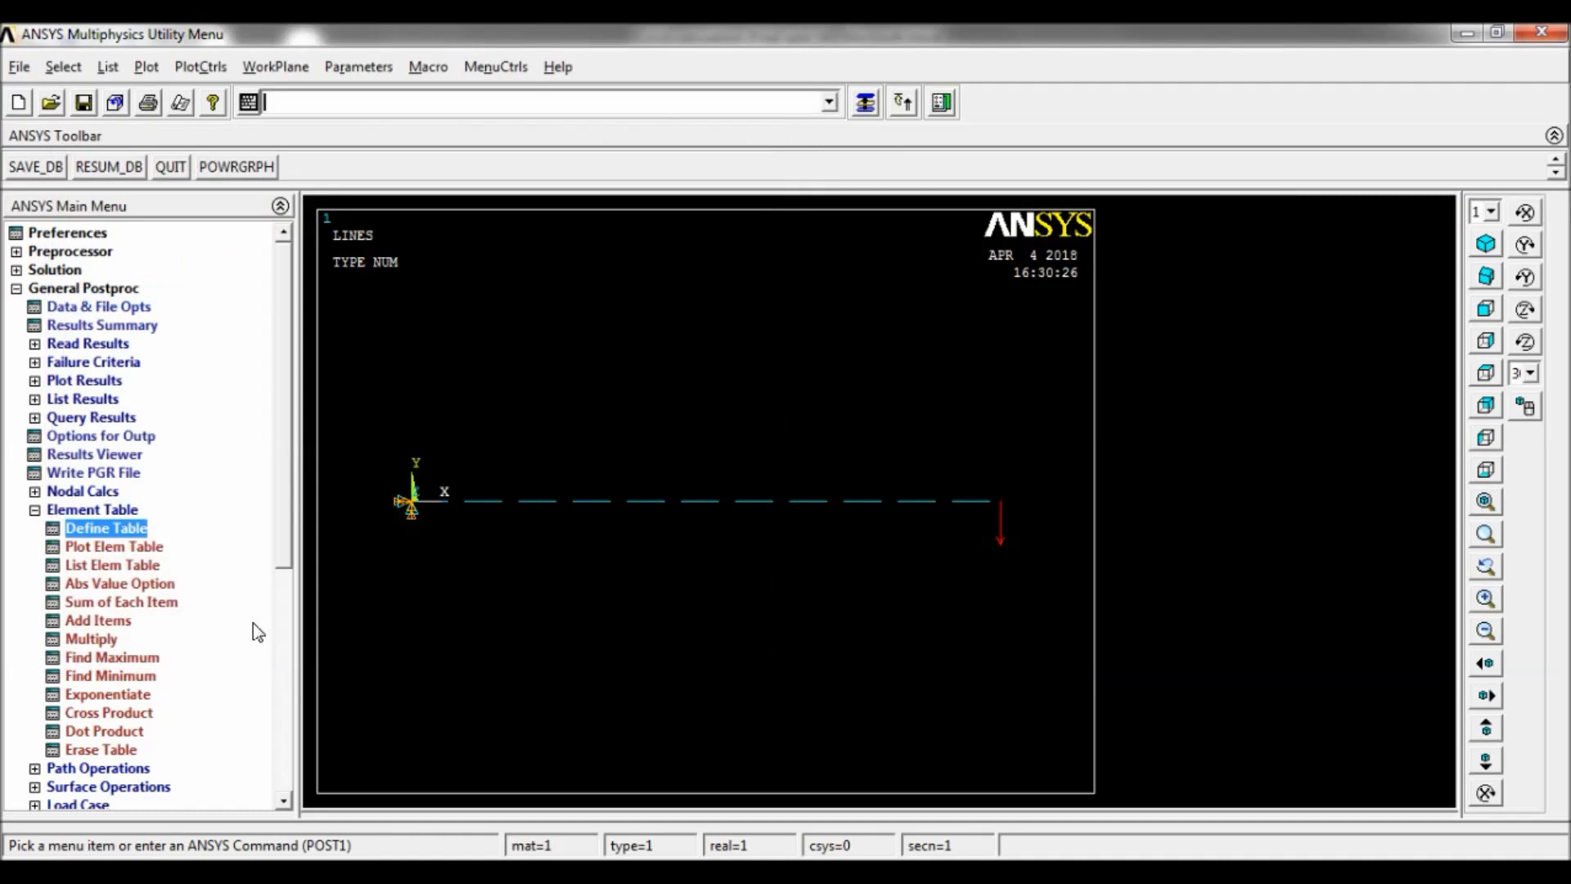
- Plot line element results with node I SMIS6 and node J SMIS19, showing constant -10000 shear
click(67, 380)
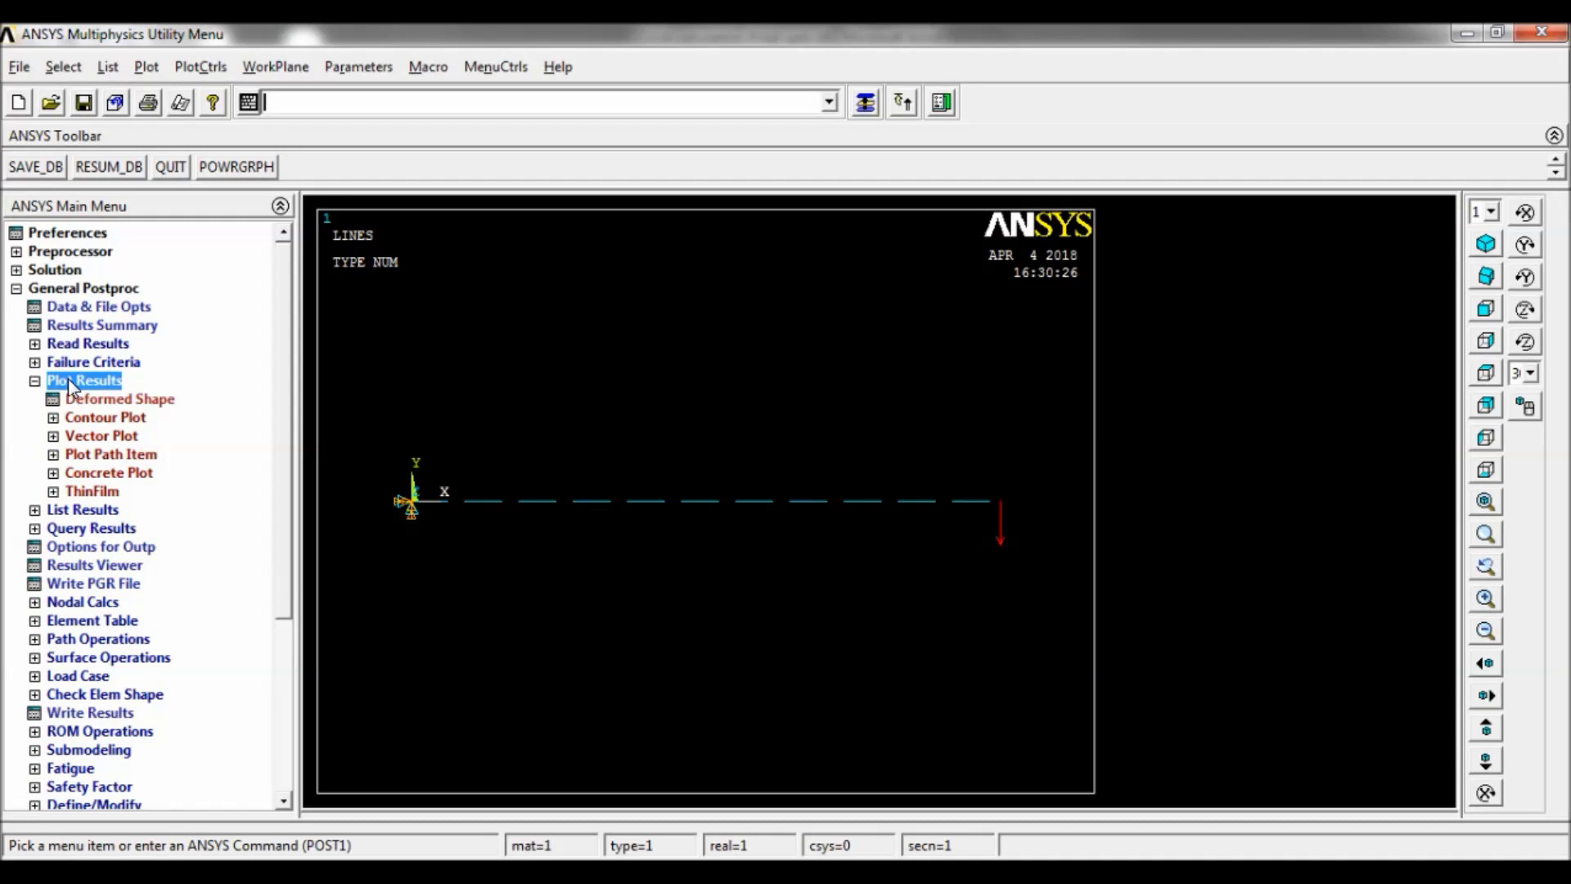
click(107, 420)
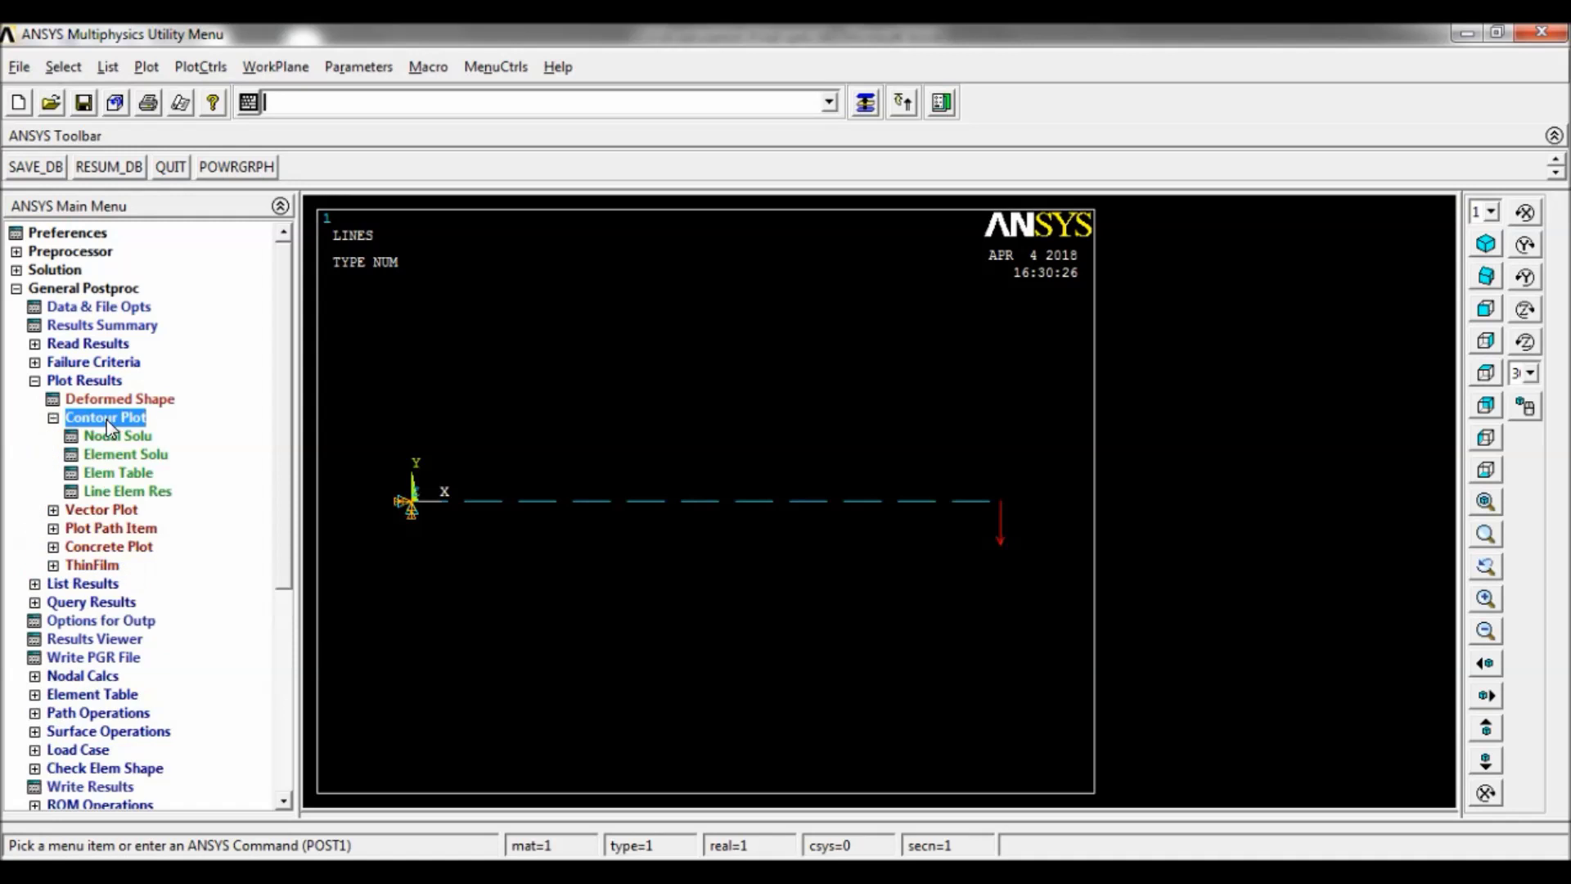
click(149, 493)
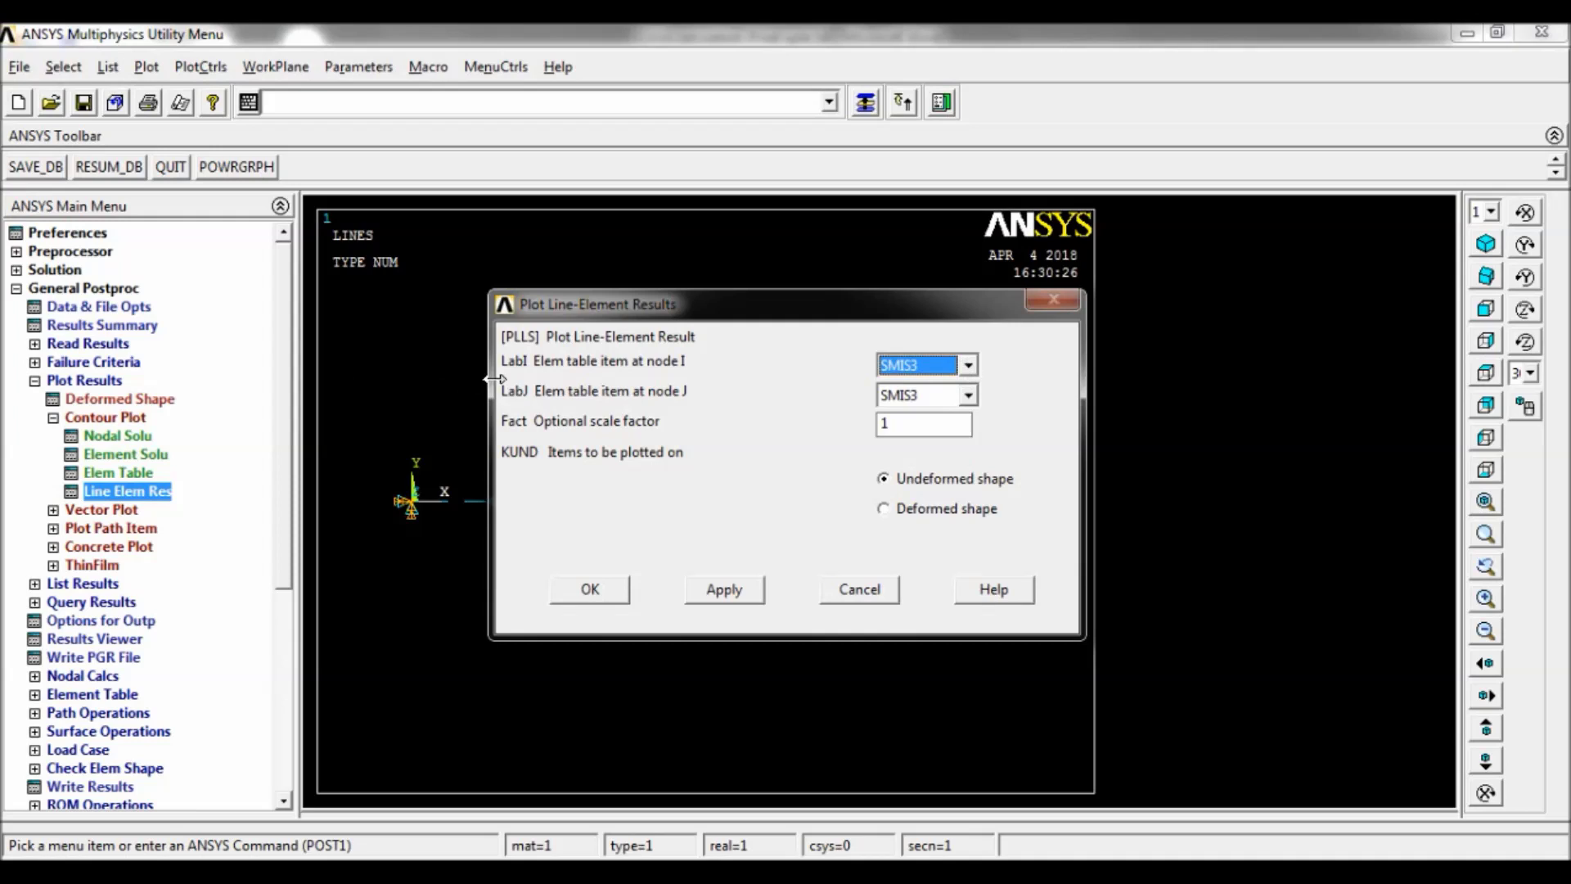
click(968, 365)
click(938, 409)
click(967, 397)
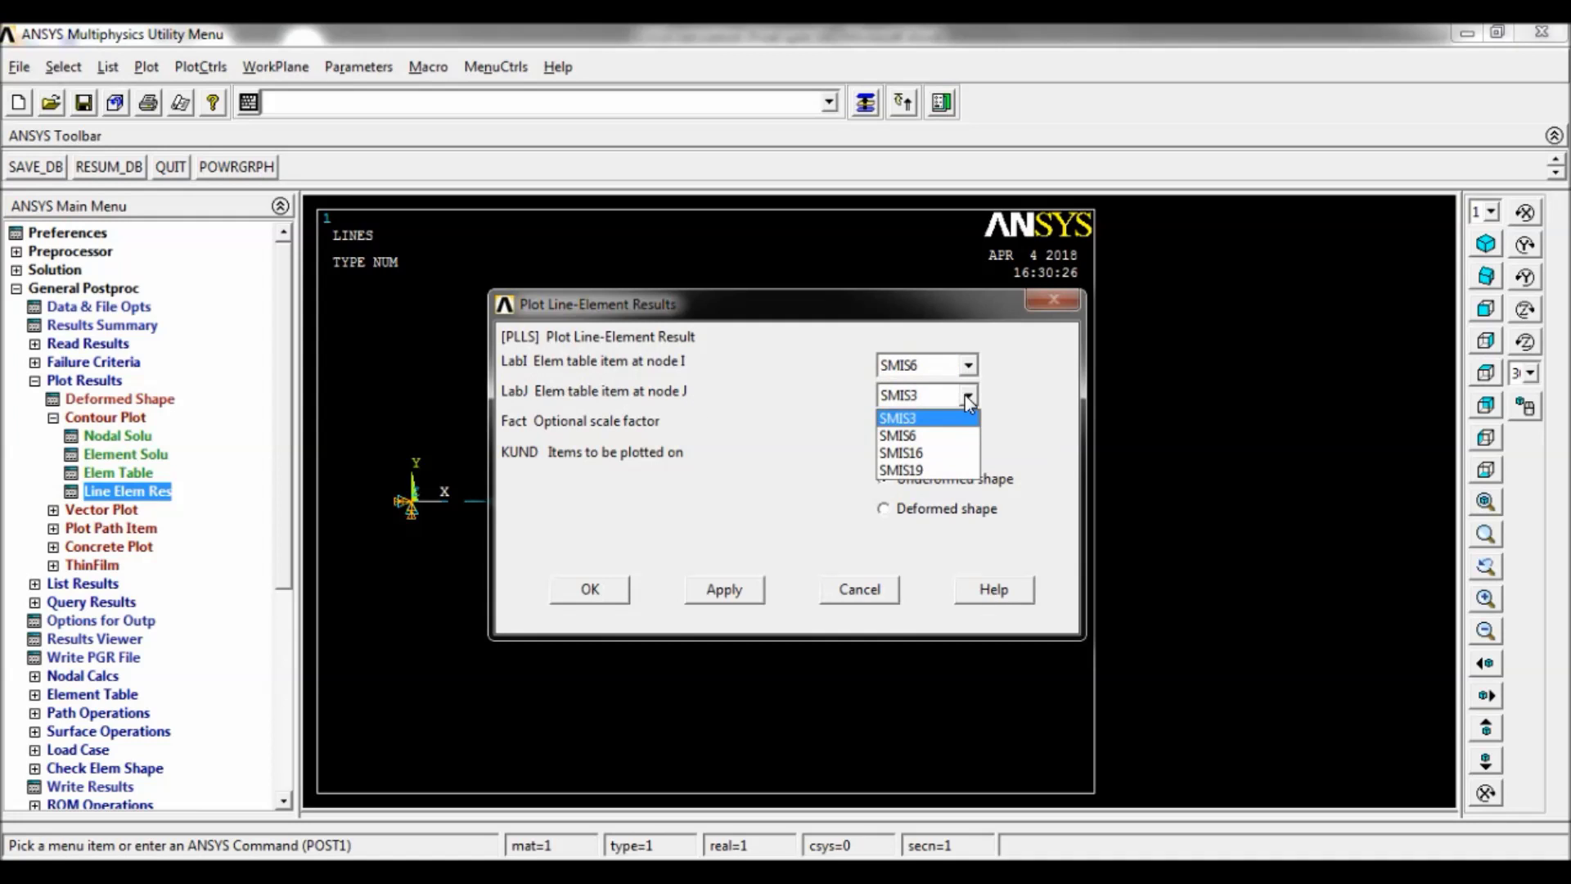
click(921, 468)
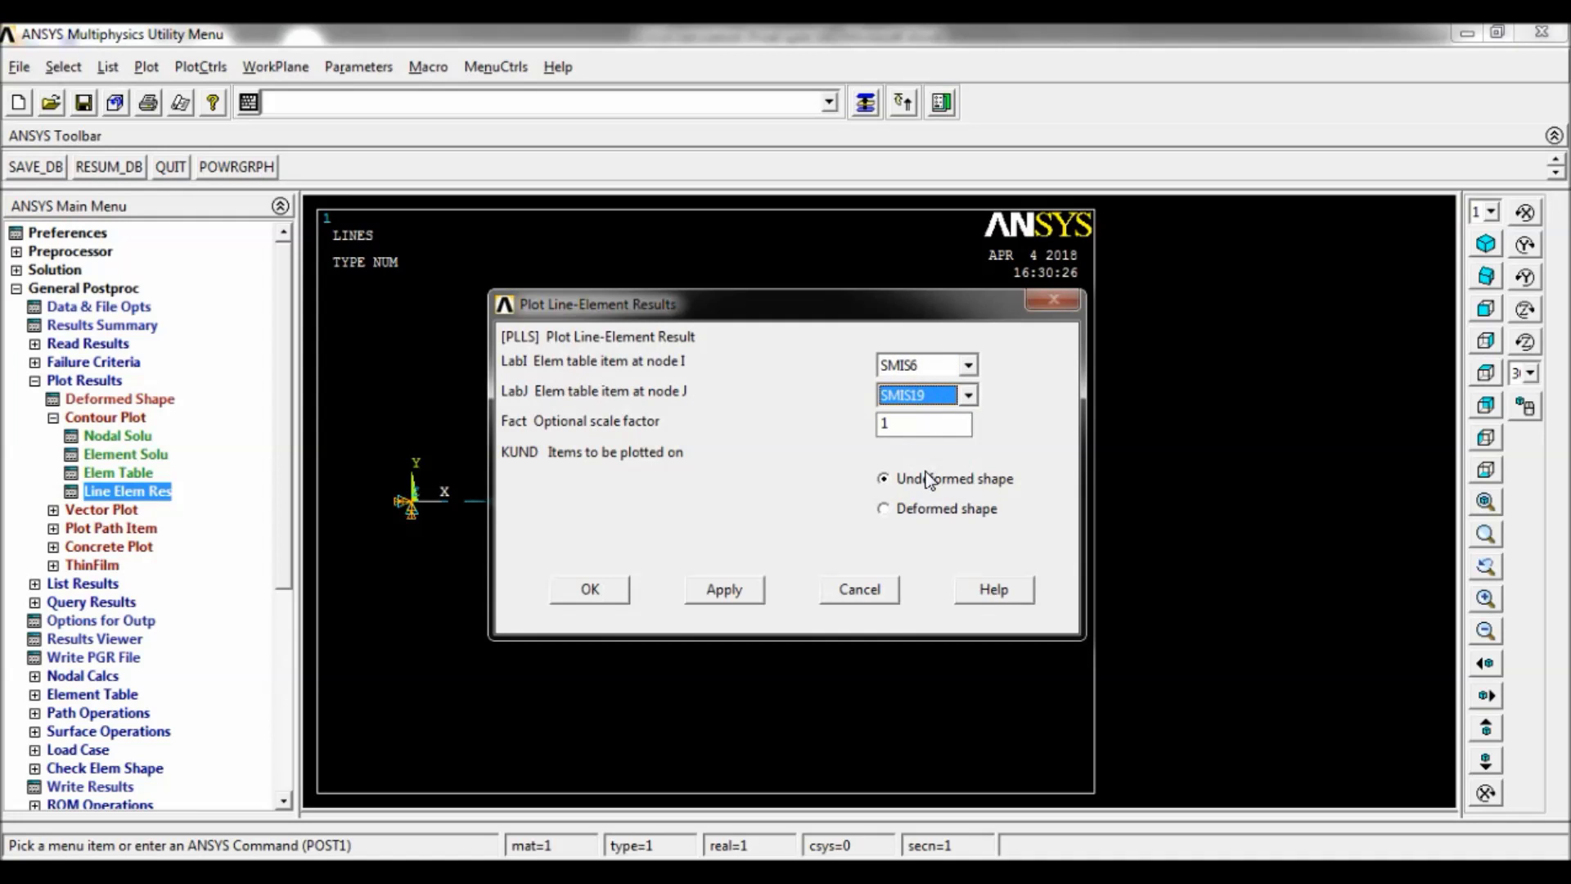
click(621, 593)
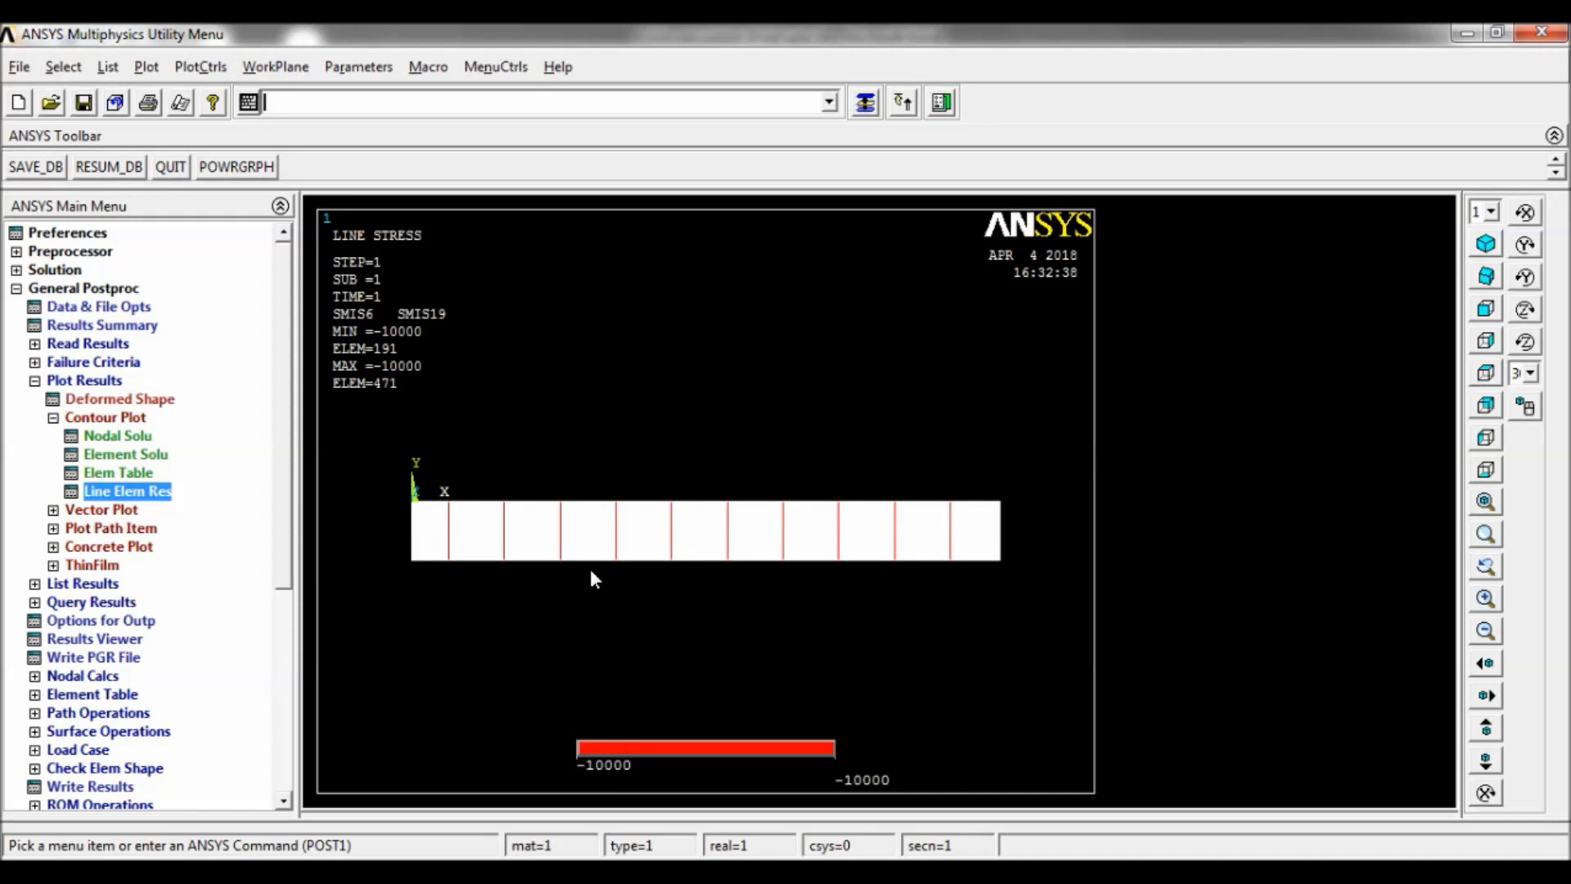
- Replot line element results with node I SMIS3 and node J SMIS16 for the moment diagram
click(126, 489)
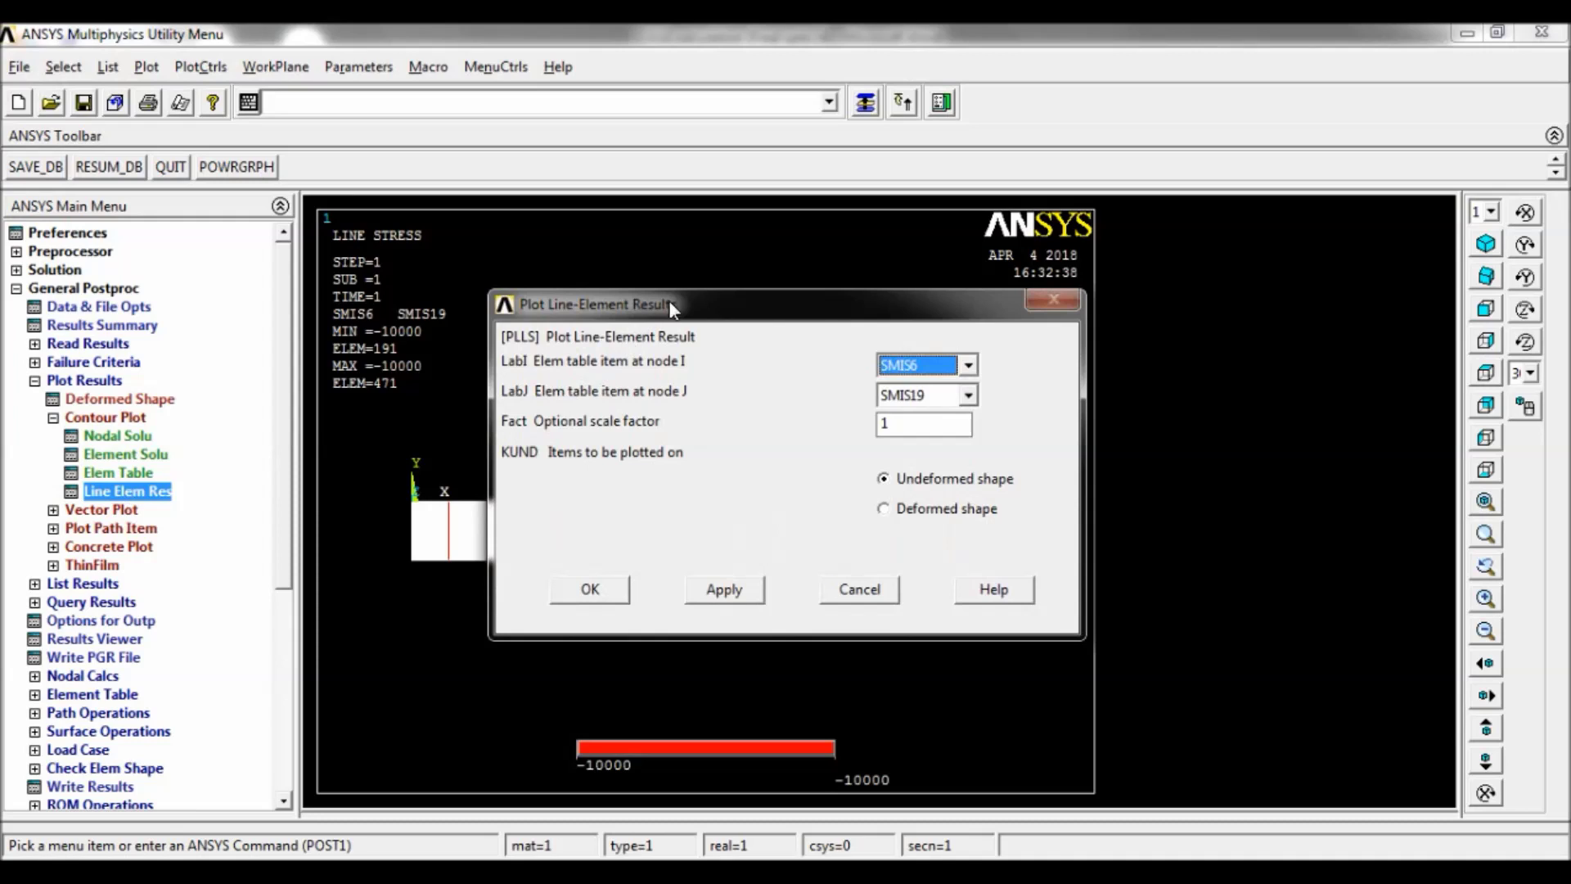
click(969, 365)
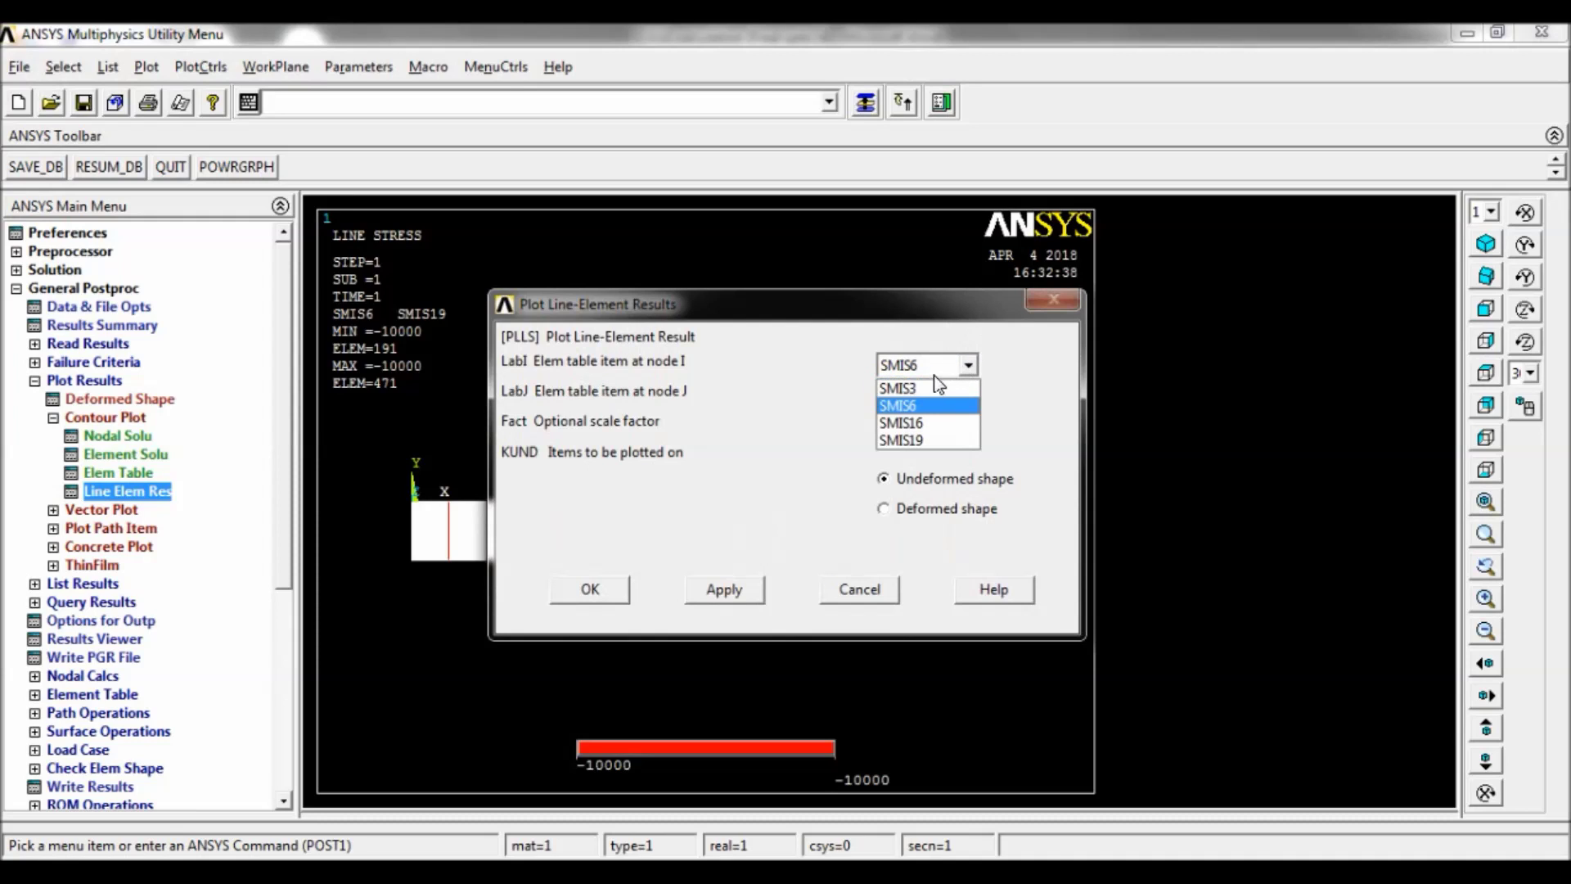
click(929, 389)
click(968, 396)
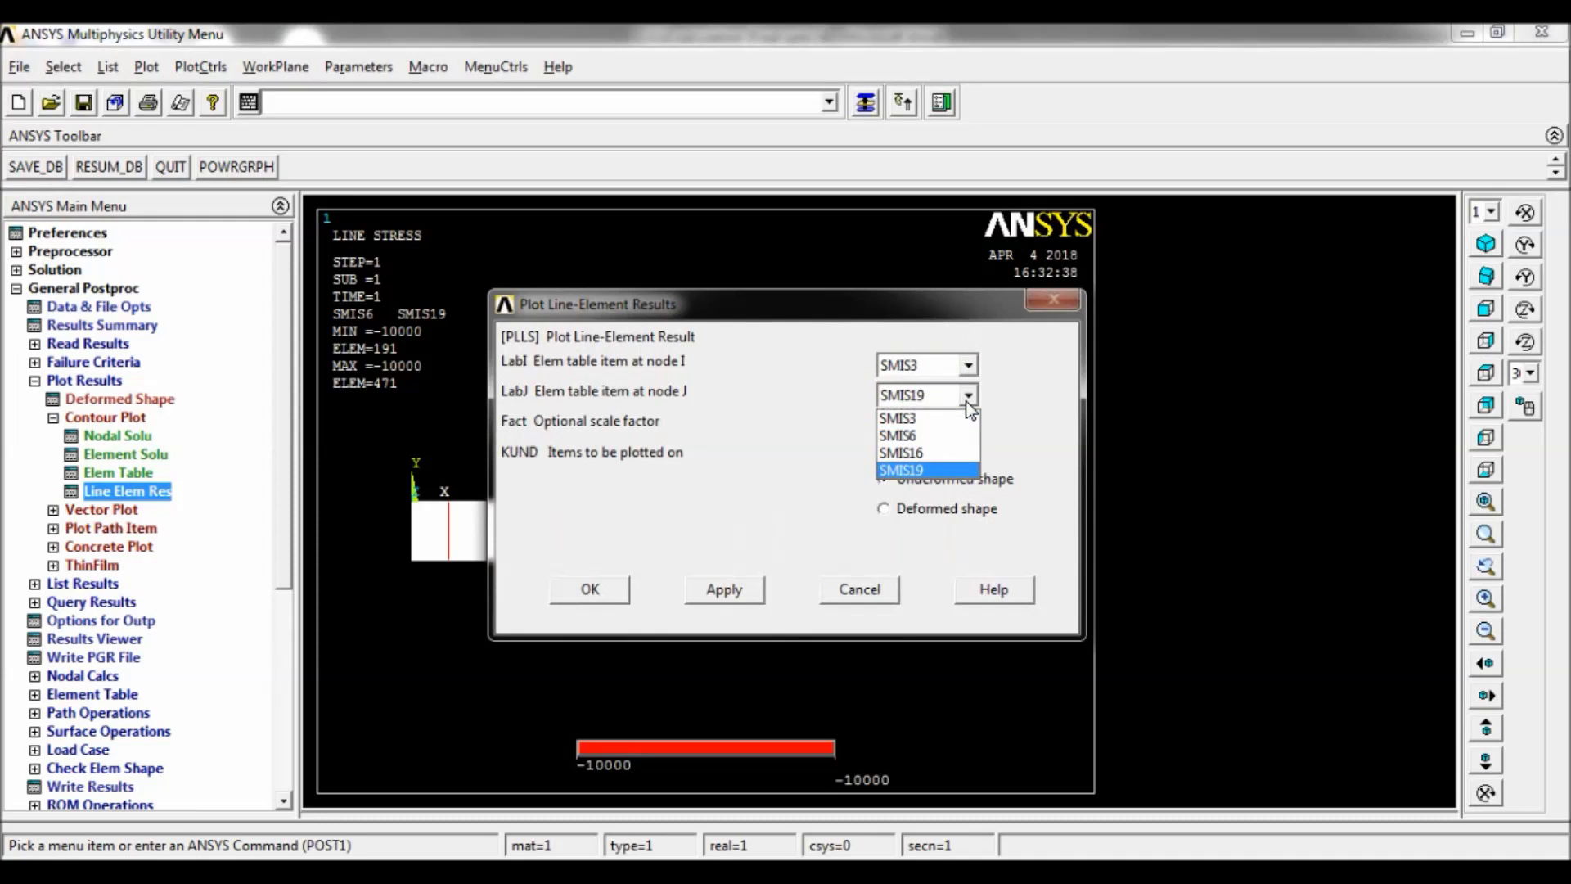
click(933, 452)
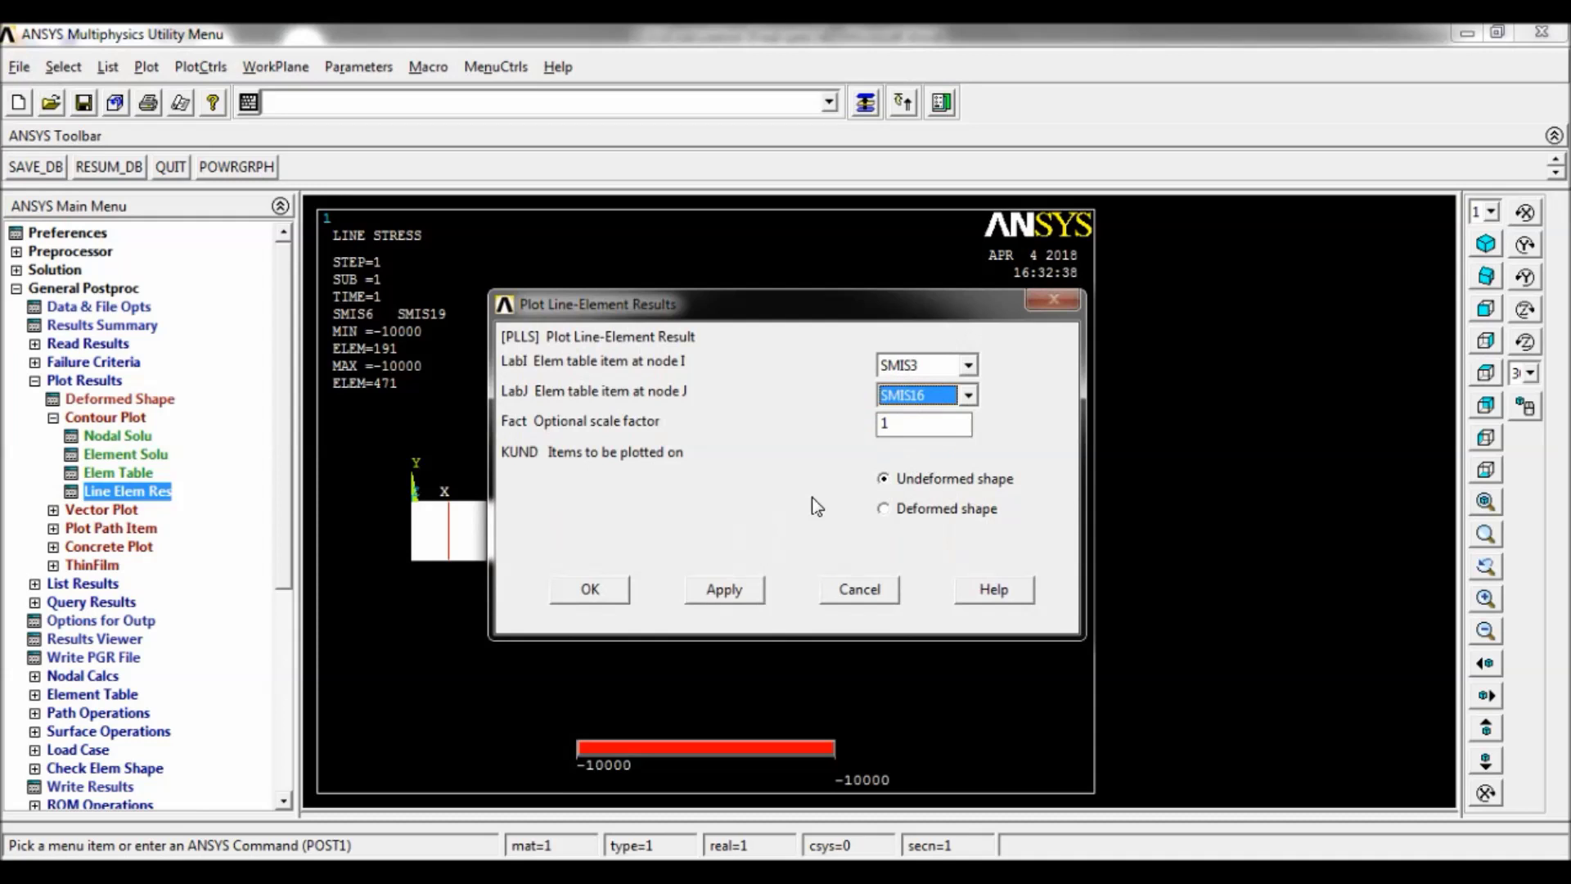
click(590, 589)
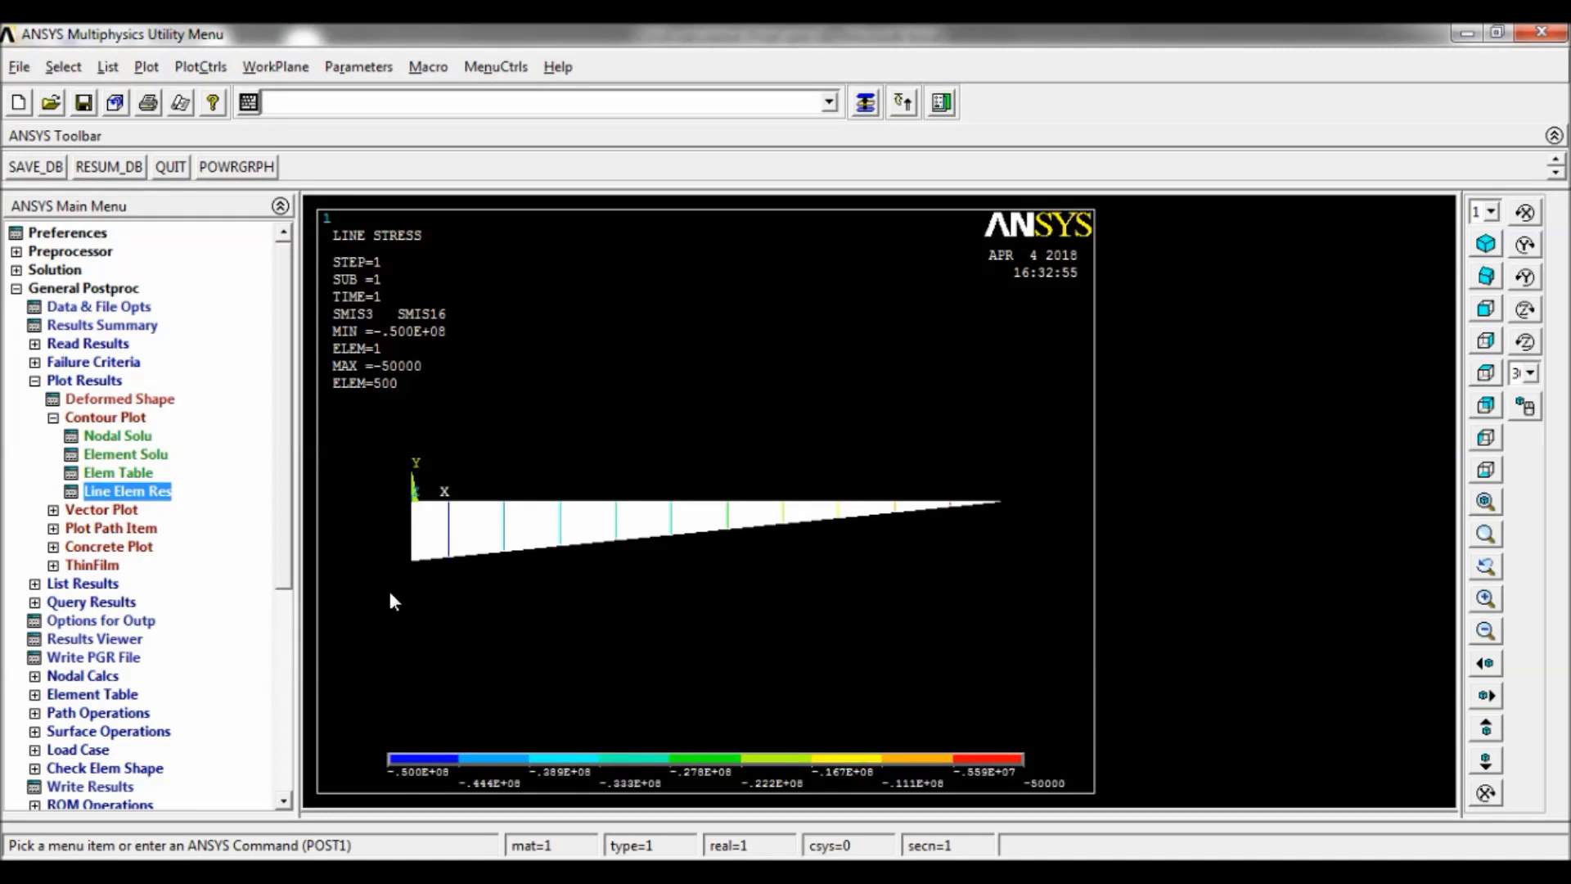